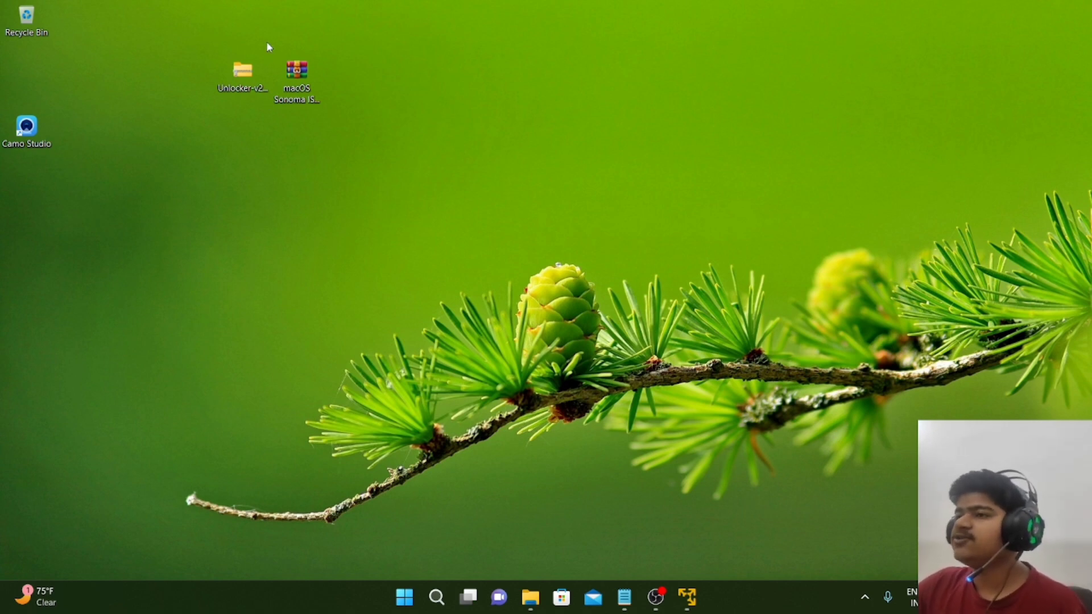
Look inside the Unlocker-v2.0.1-x64 archive on the desktop.
drag(265, 36, 356, 149)
click(267, 123)
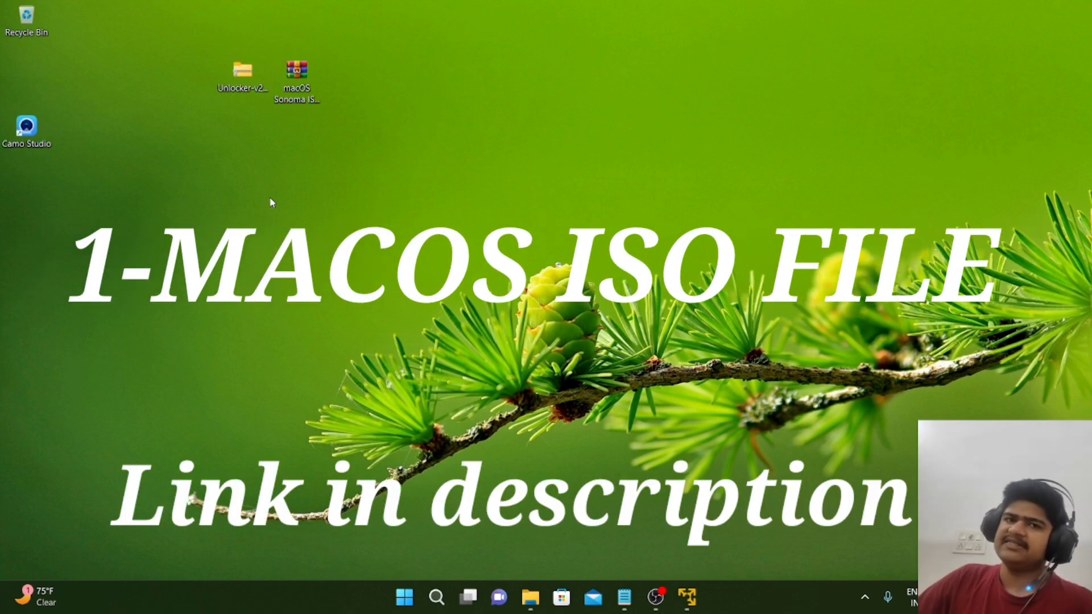
double_click(243, 91)
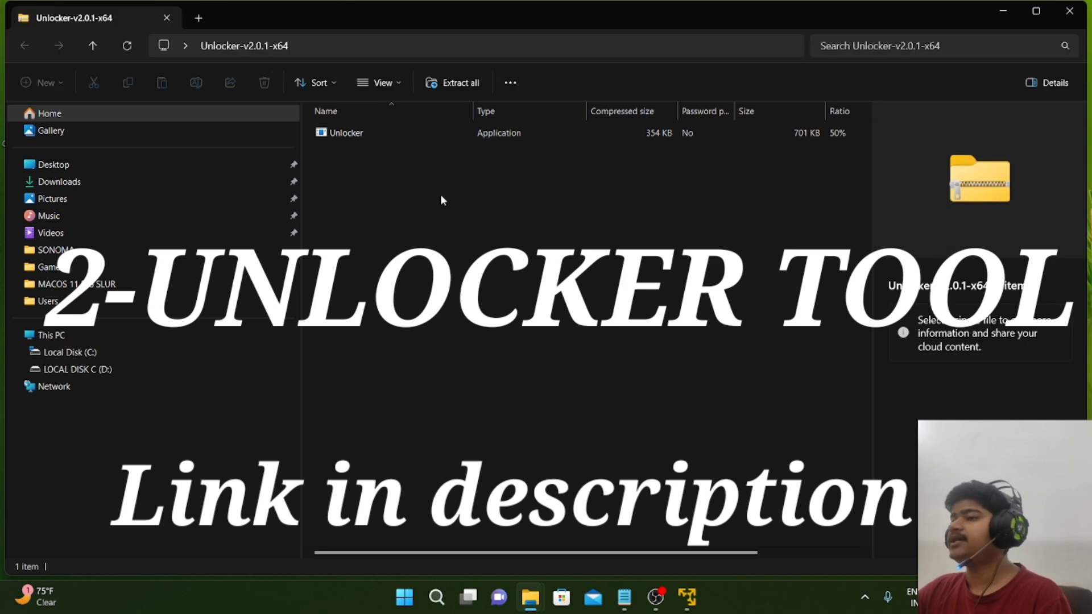
click(1003, 12)
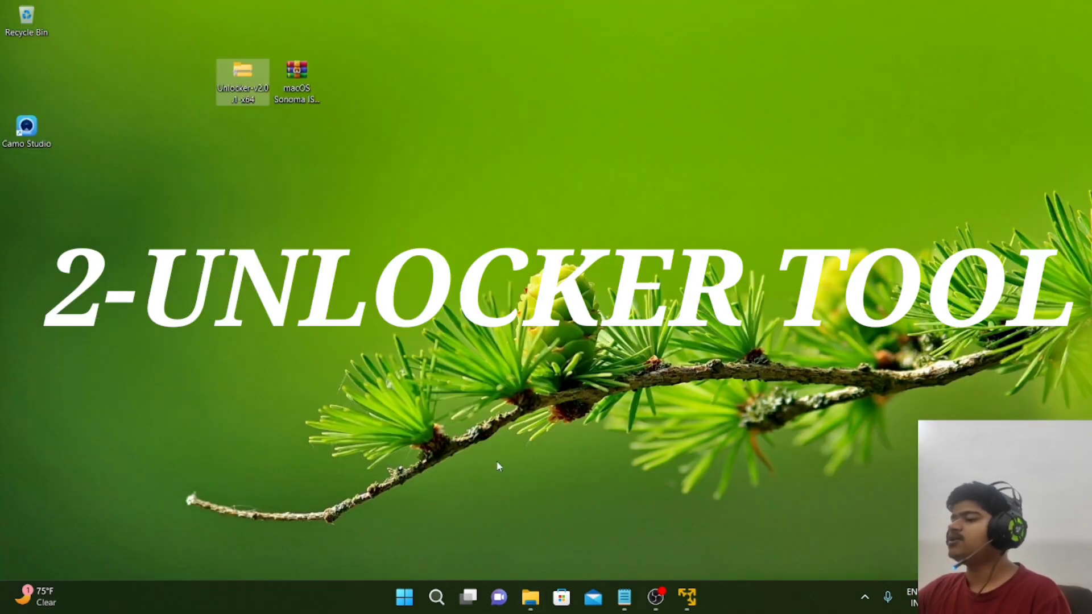
Check that VMware Workstation 17 Player is installed and opens to its home page.
click(417, 595)
text(v)
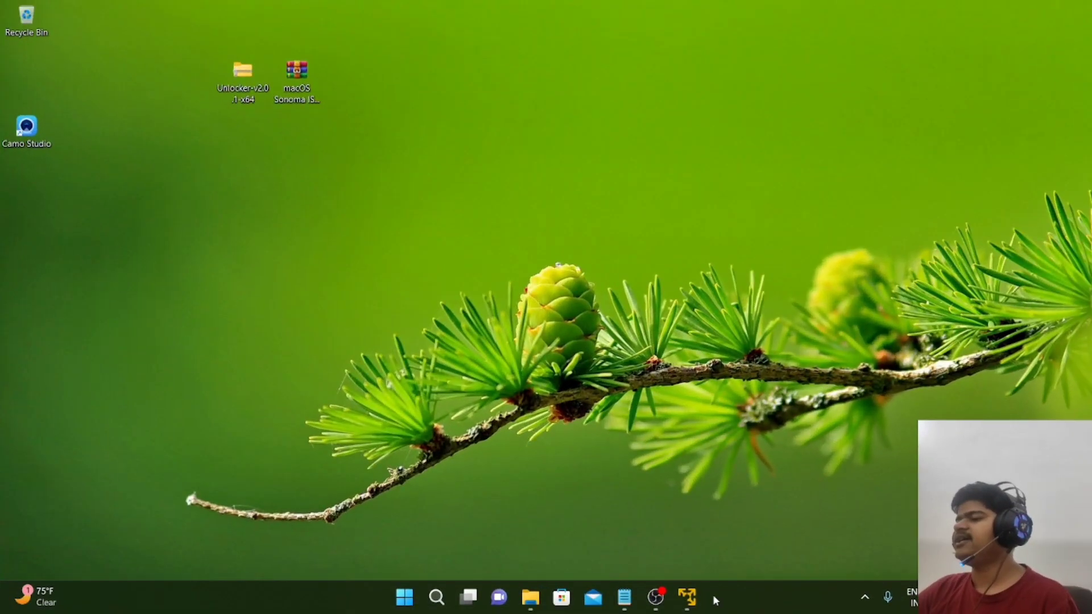
click(687, 596)
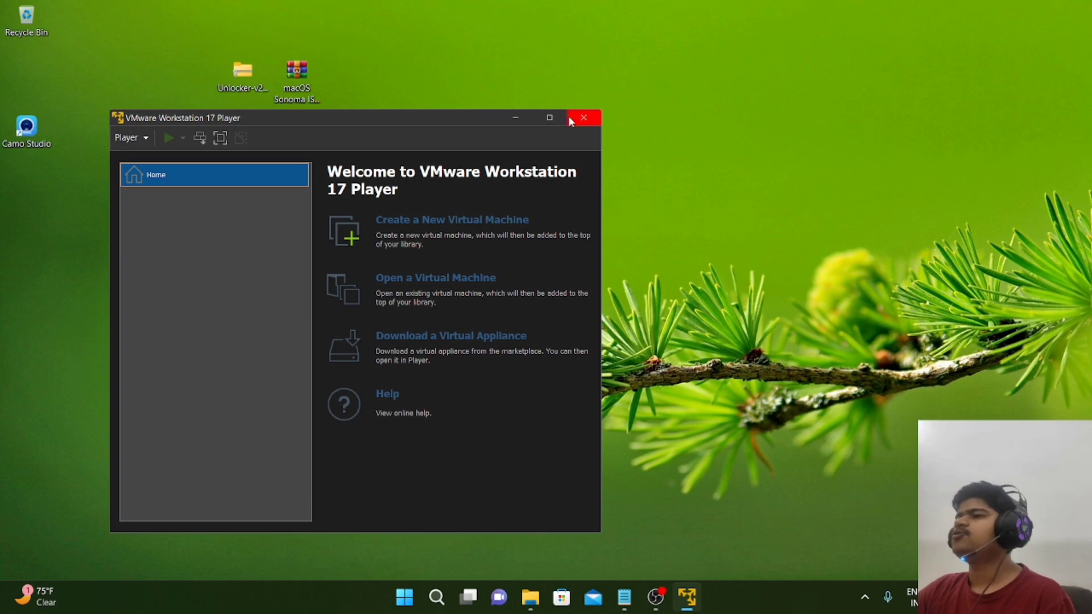
click(516, 118)
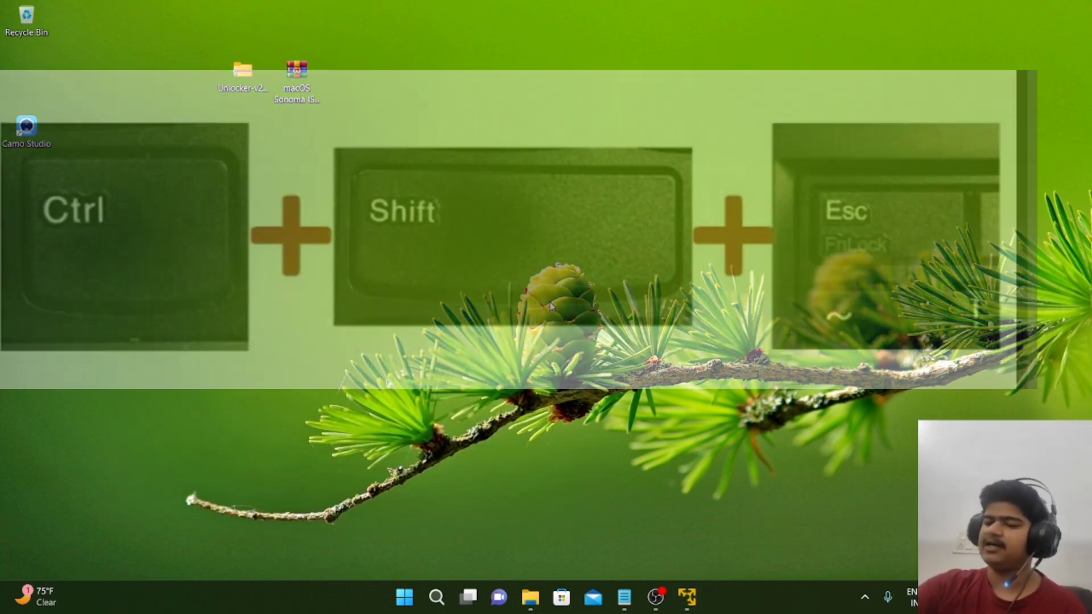
Check the CPU's virtualization status in the Task Manager performance details.
key(ctrl+shift+Escape)
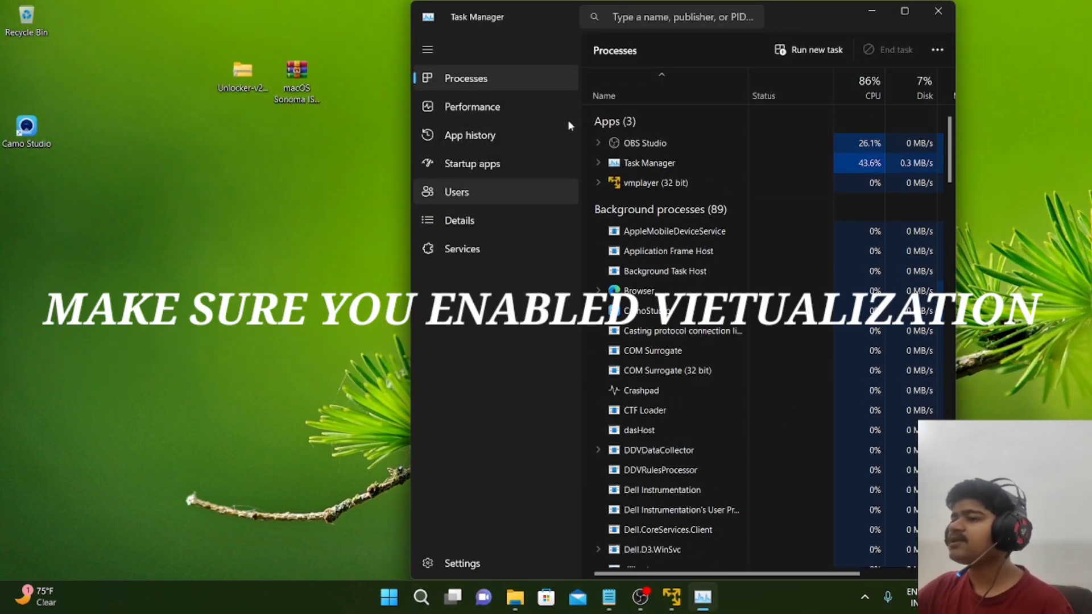
click(471, 112)
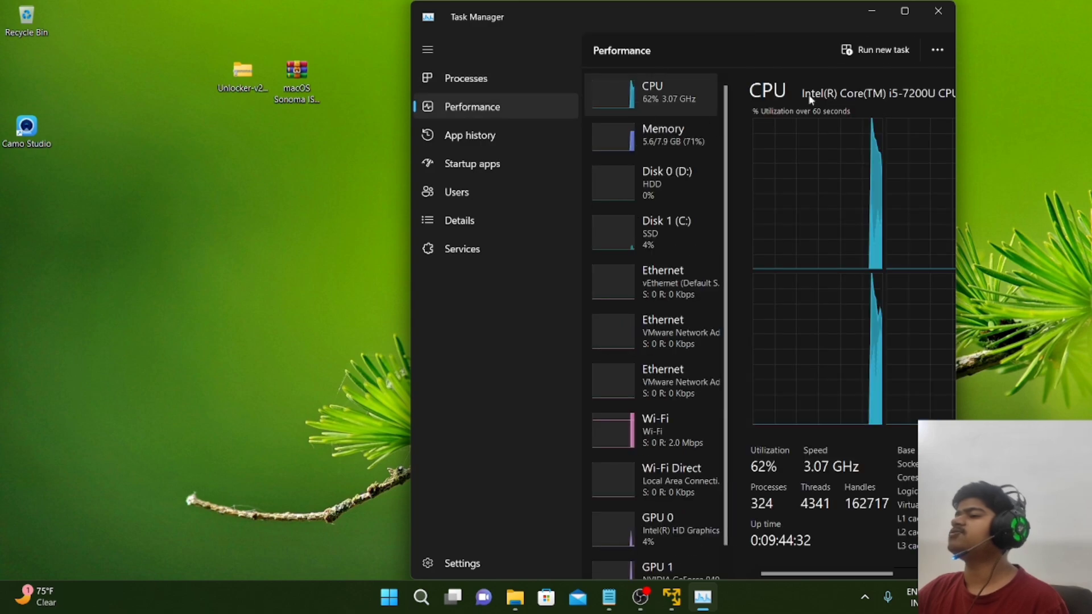
click(917, 4)
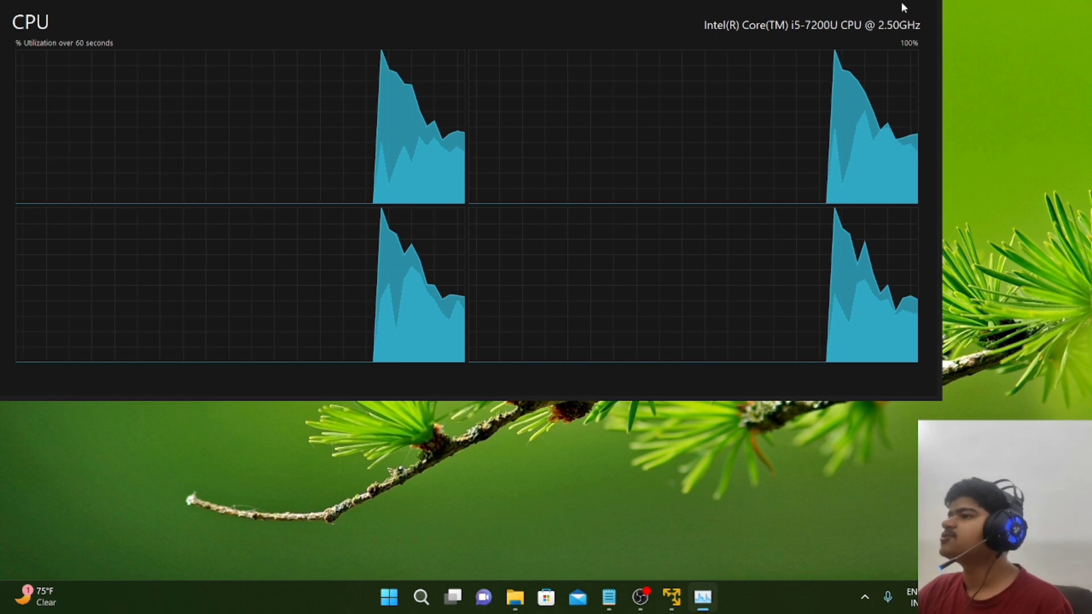
double_click(855, 44)
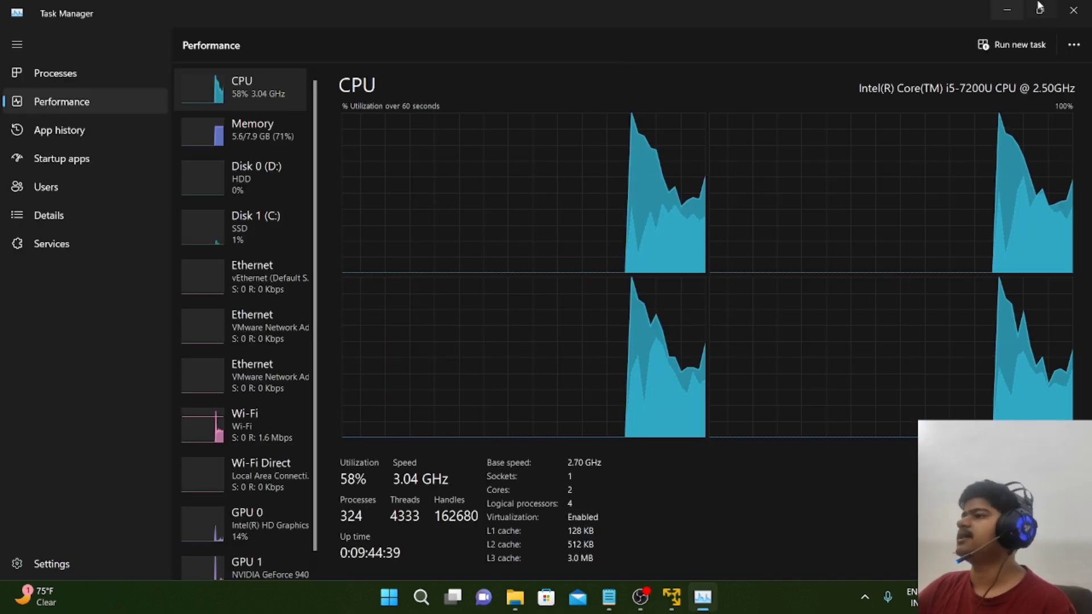
click(1074, 10)
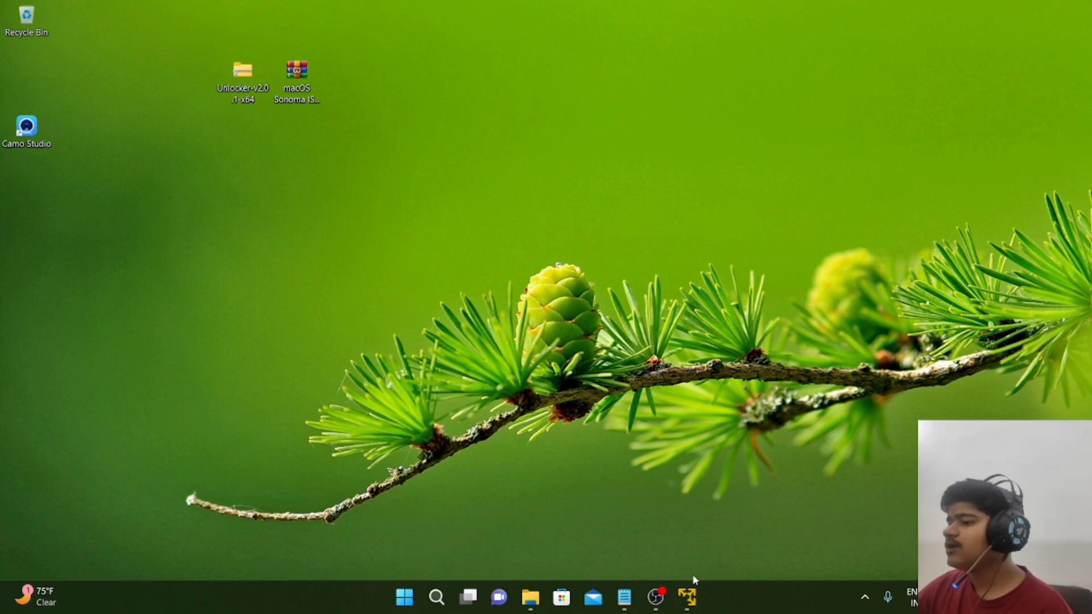
Bring up VMware Workstation 17 Player, run Unlocker from its archive and try to patch the VMware installation.
click(686, 594)
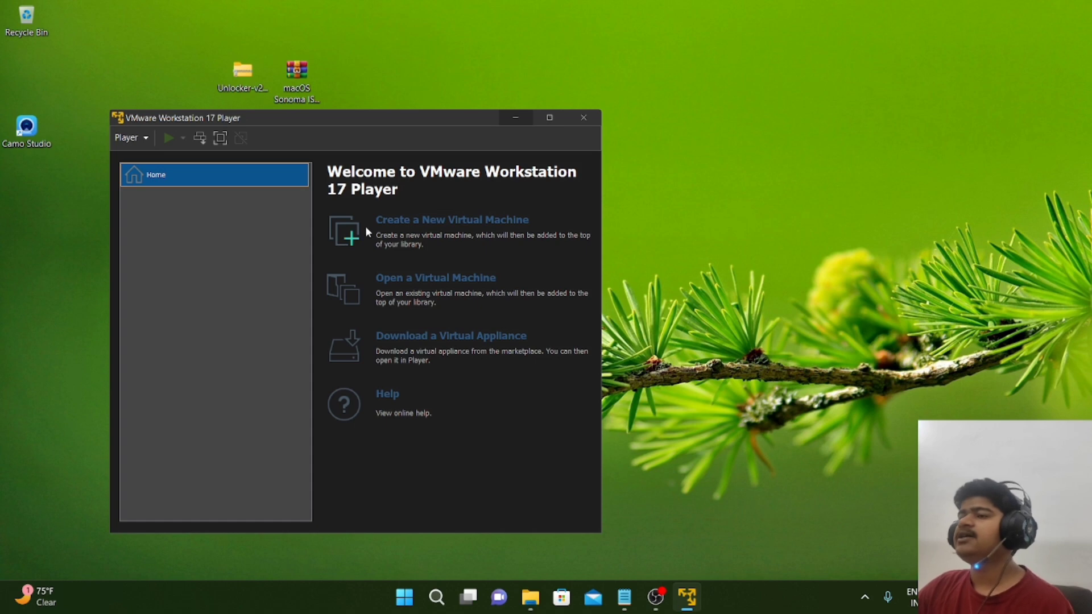
drag(401, 114, 743, 53)
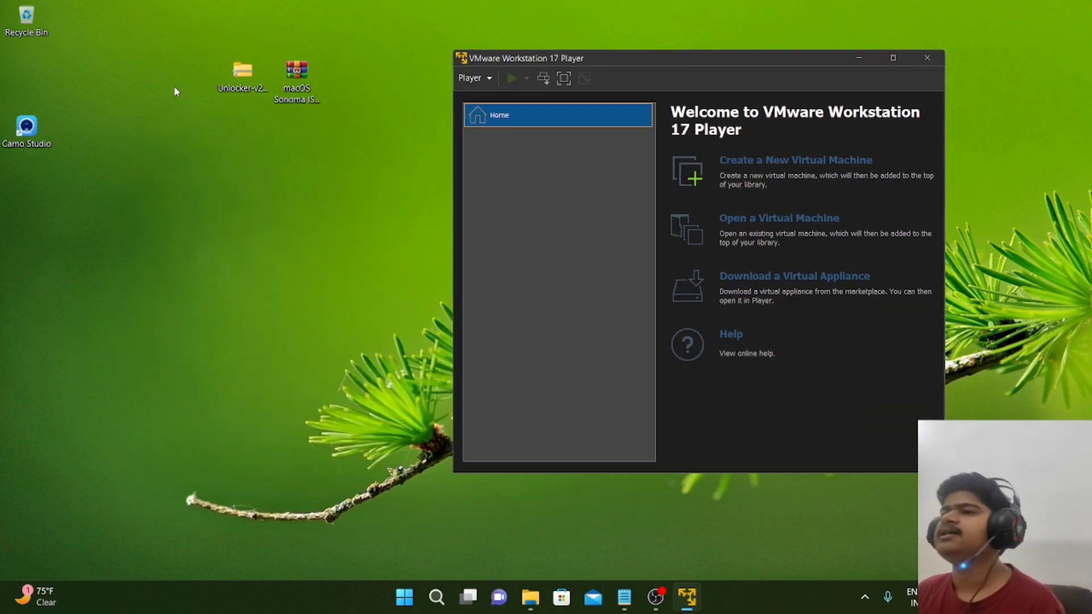
double_click(247, 84)
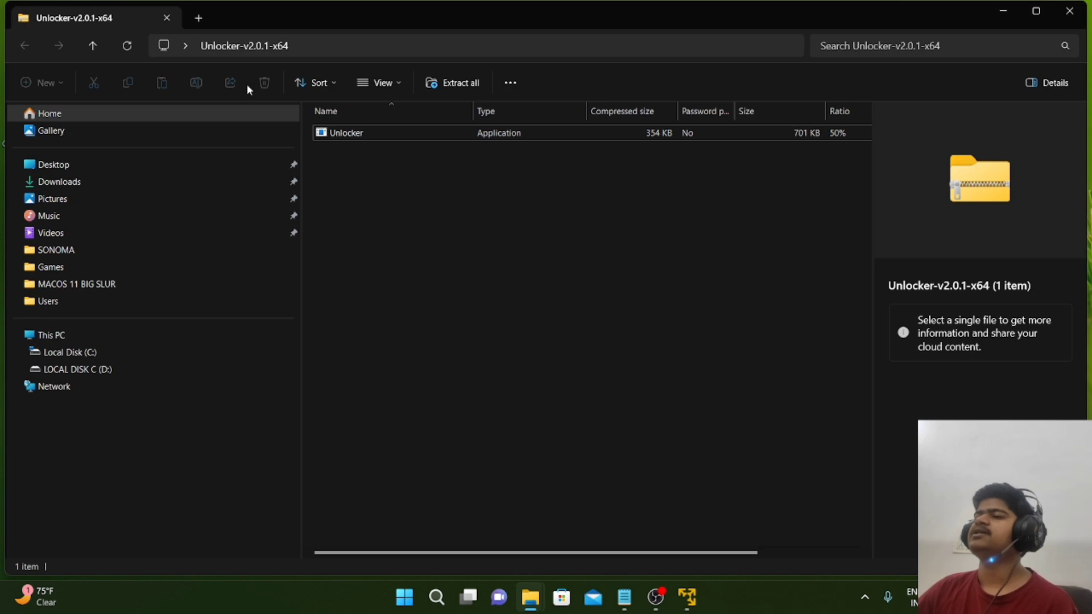
double_click(341, 132)
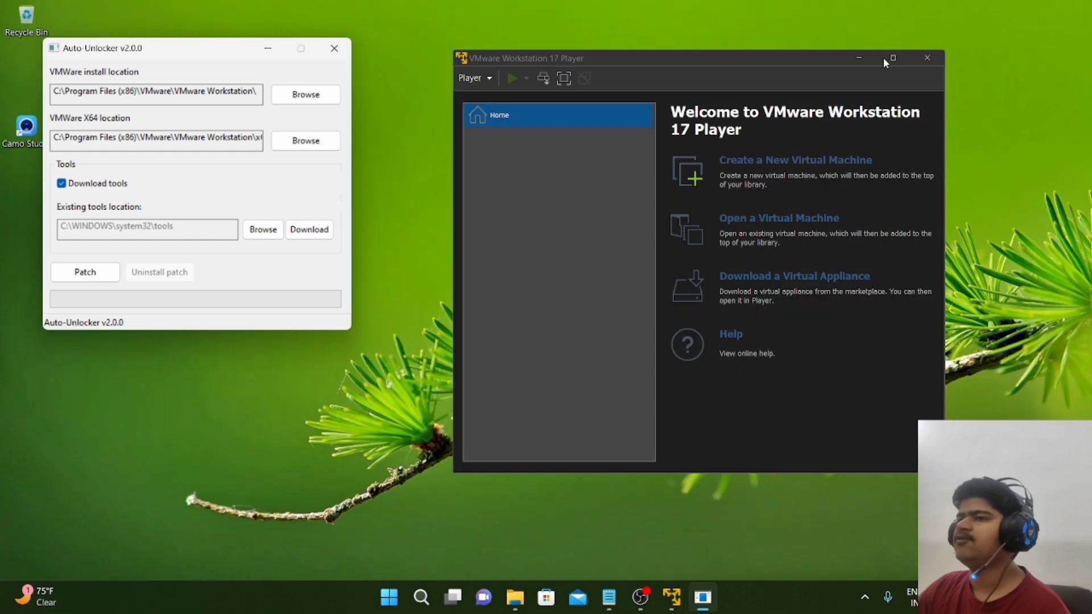
click(93, 274)
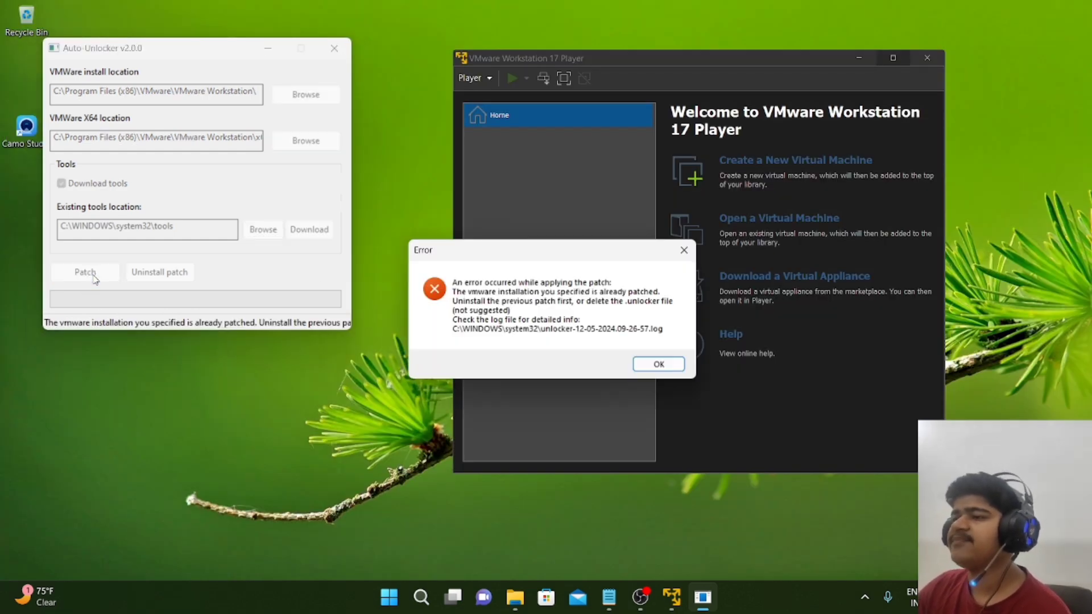
click(659, 365)
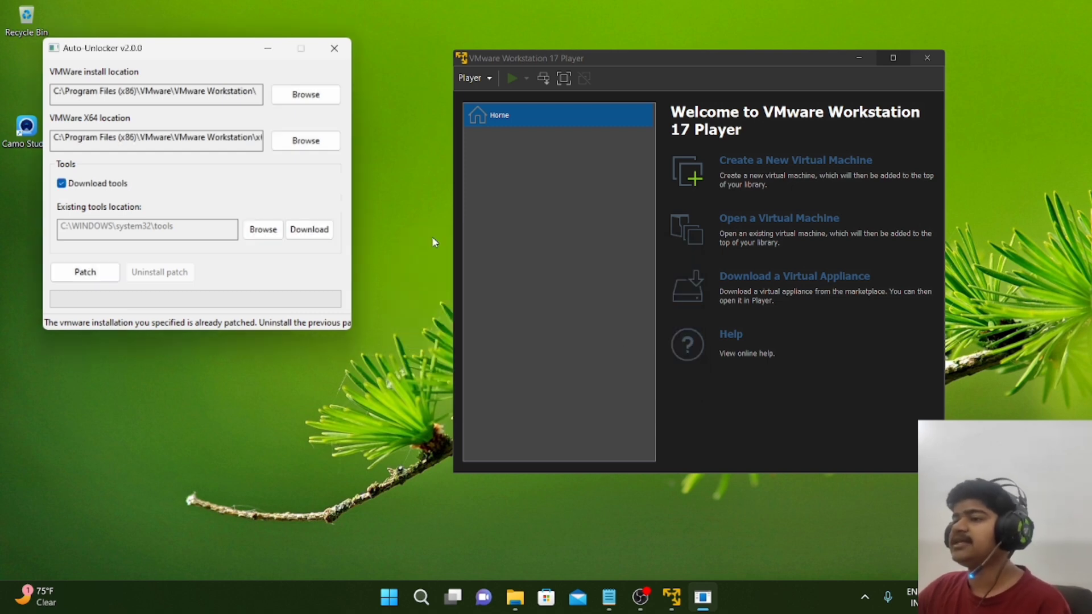
click(333, 47)
Start a new virtual machine that installs from the "macOS Sonoma ISO by techrechard.com" disc image on the desktop.
click(764, 161)
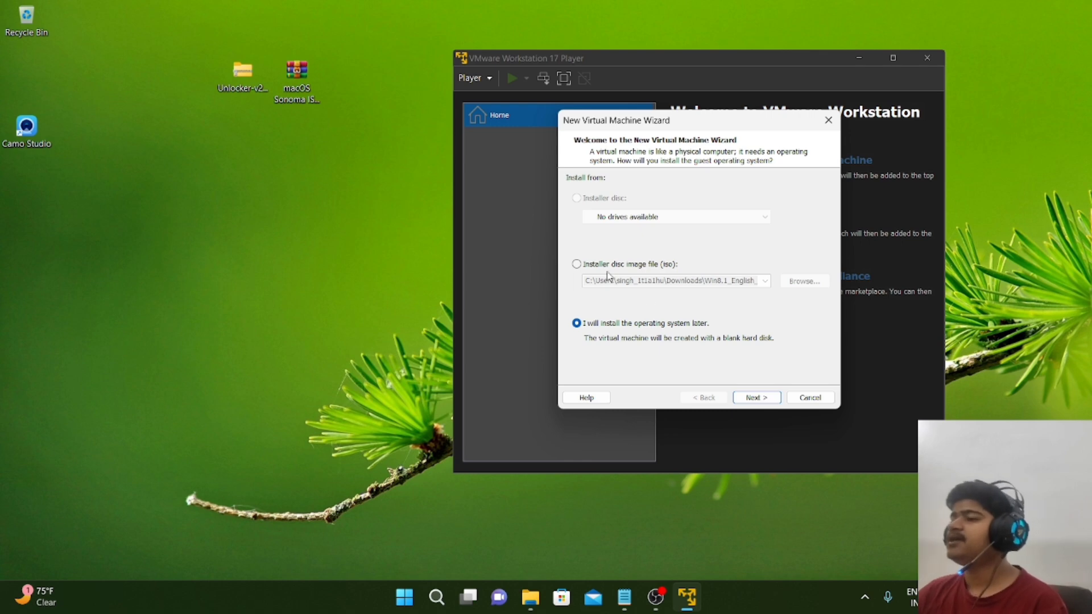
click(577, 264)
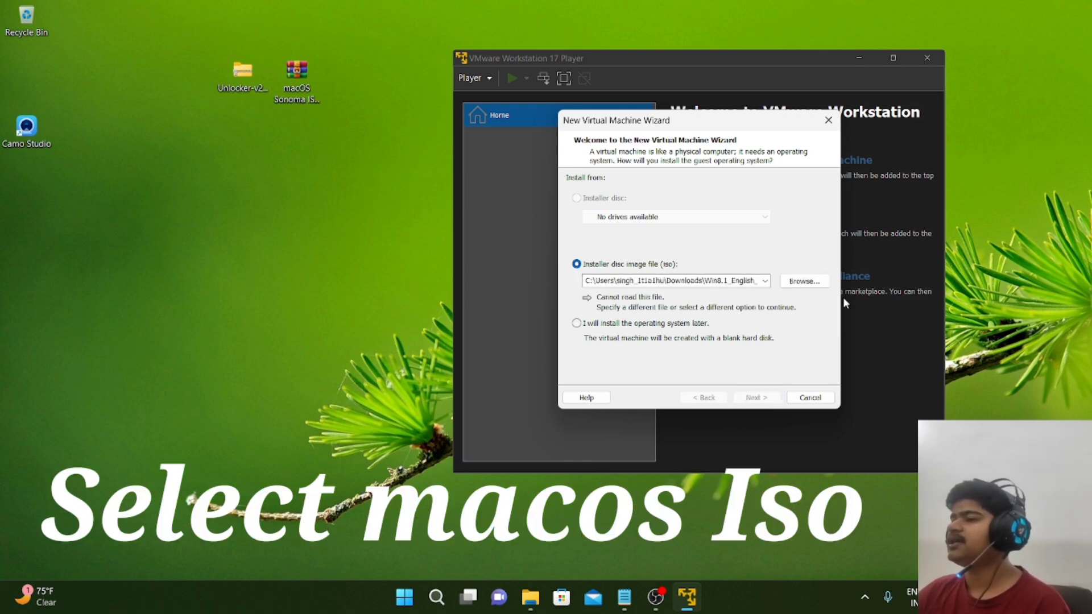
click(786, 278)
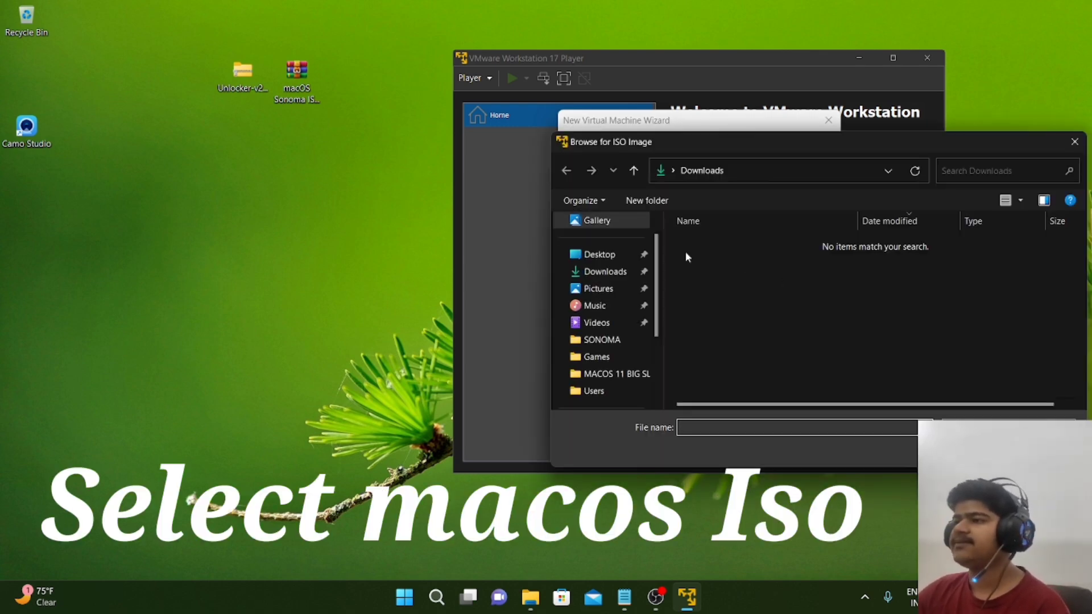
click(620, 254)
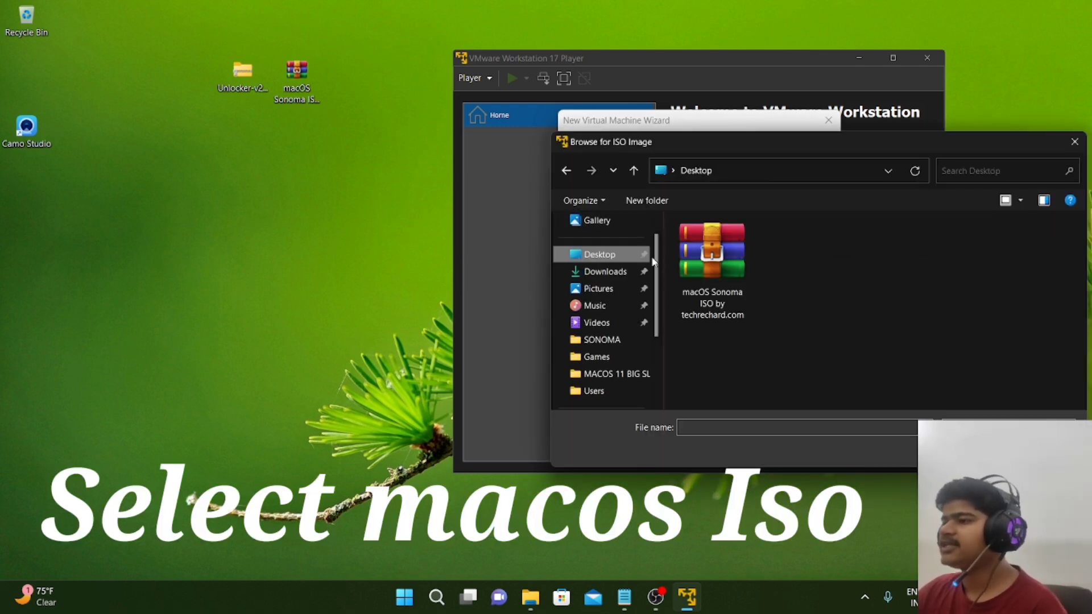
double_click(721, 275)
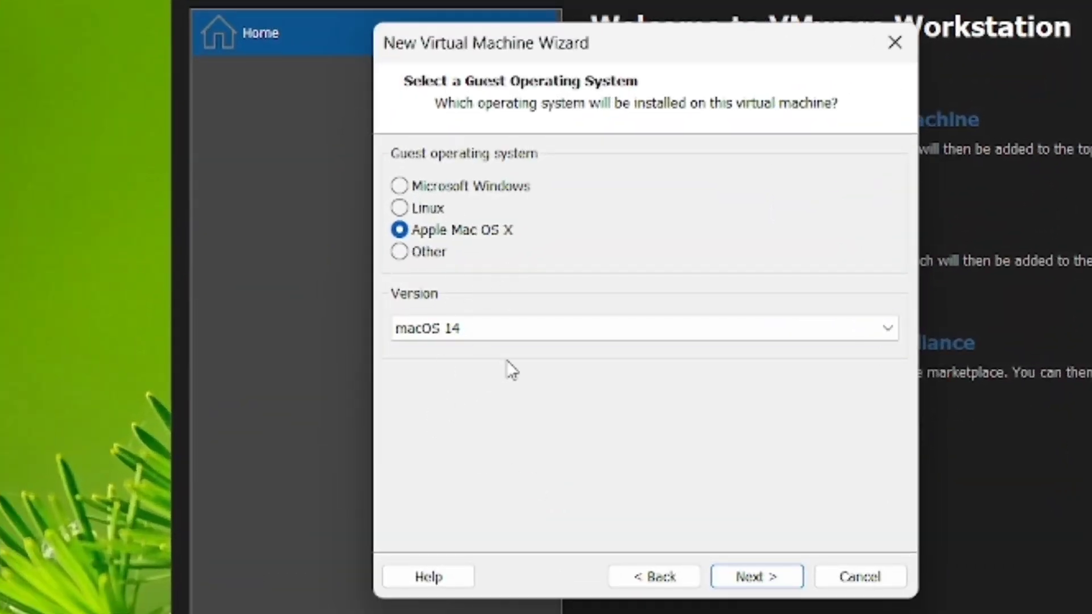
Select macOS 14 as the version of the Apple Mac OS X guest operating system.
click(531, 338)
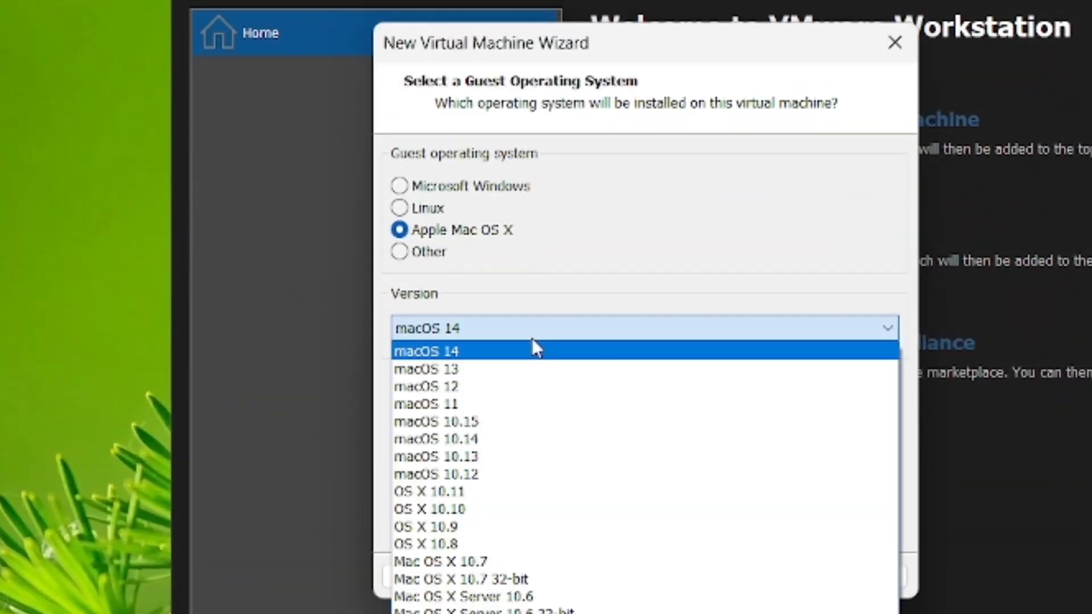
click(509, 357)
click(771, 585)
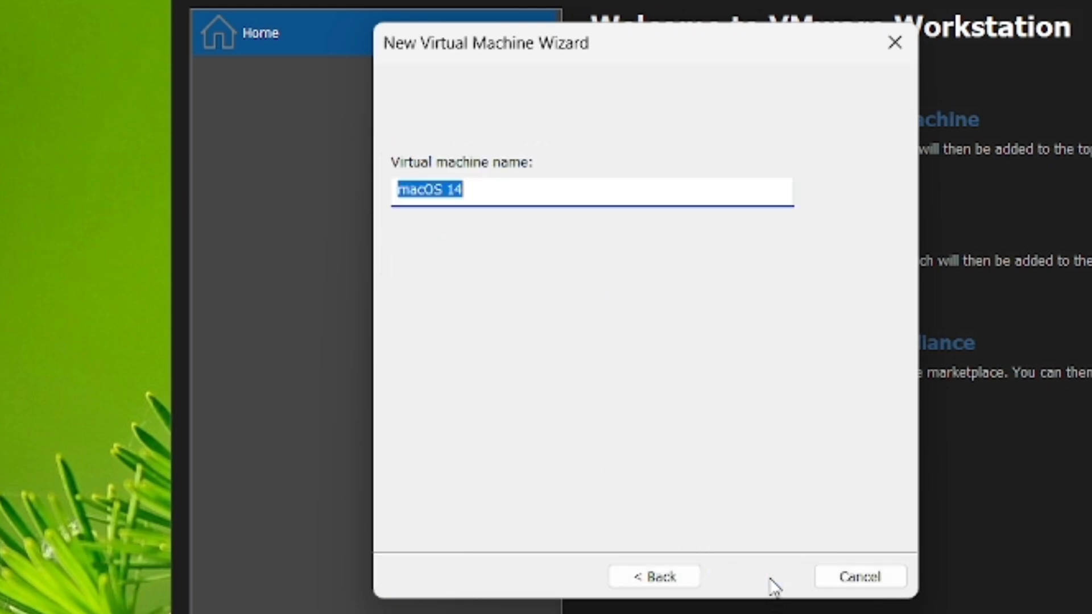
Set the virtual machine's location to C:\New folder and continue to the disk capacity settings.
click(849, 274)
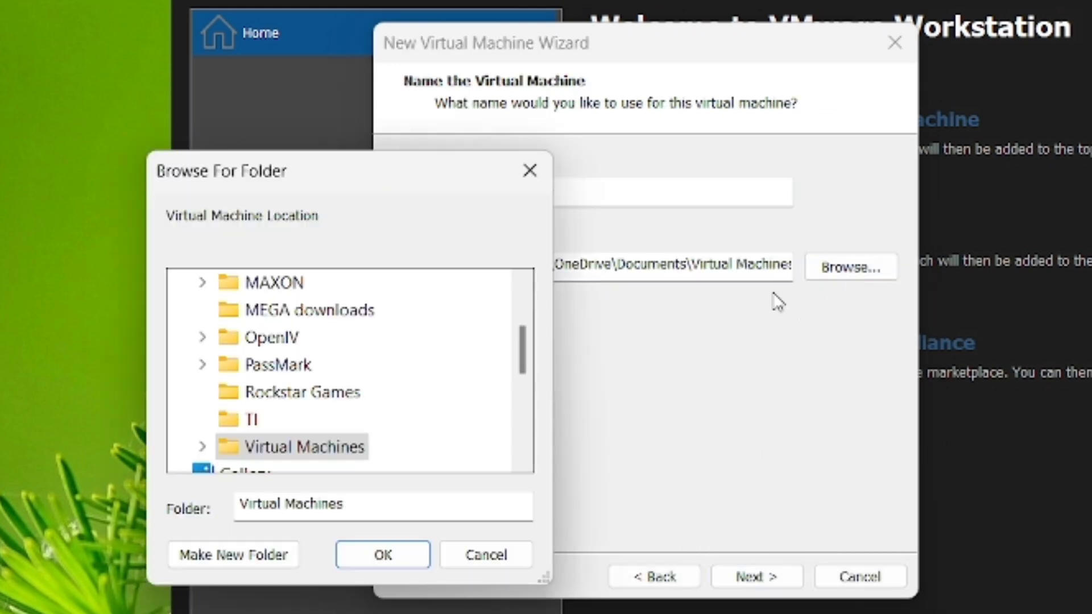
scroll(313, 433, down, 1)
scroll(319, 421, up, 3)
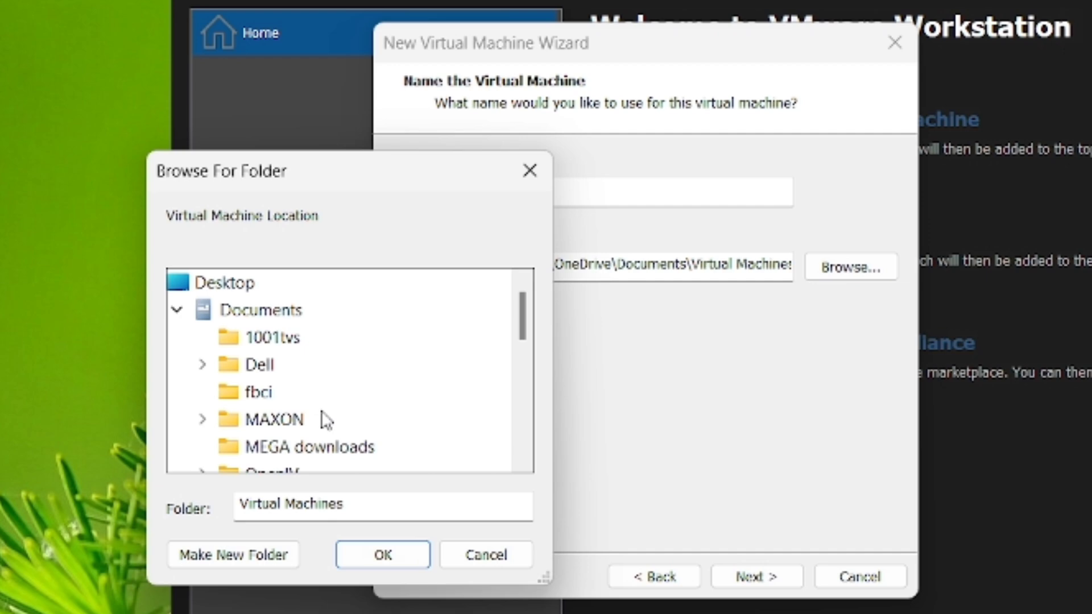
scroll(324, 418, down, 5)
scroll(318, 404, up, 5)
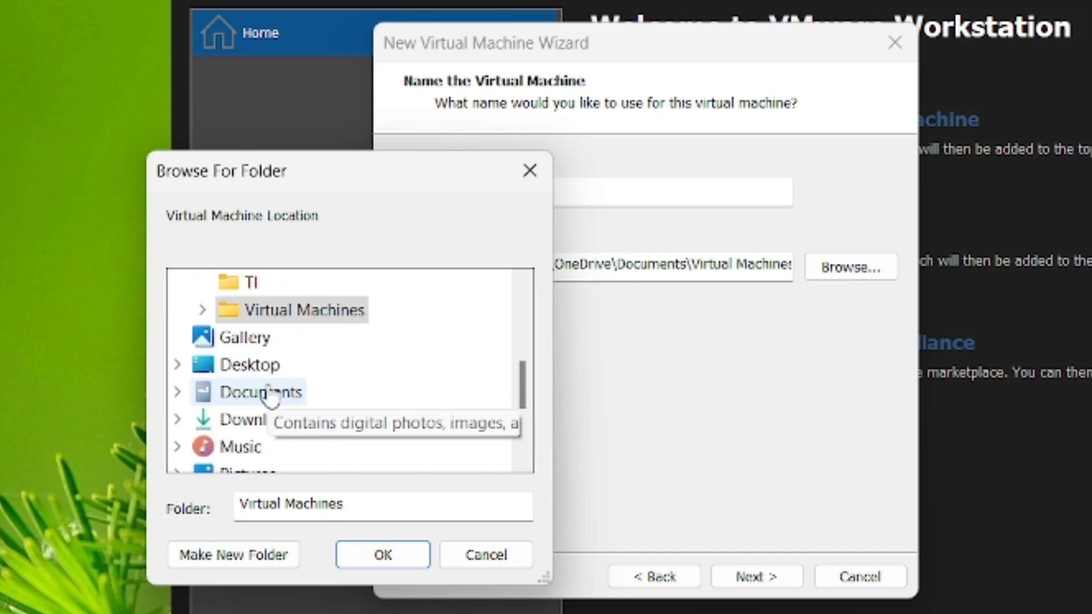
scroll(269, 392, down, 5)
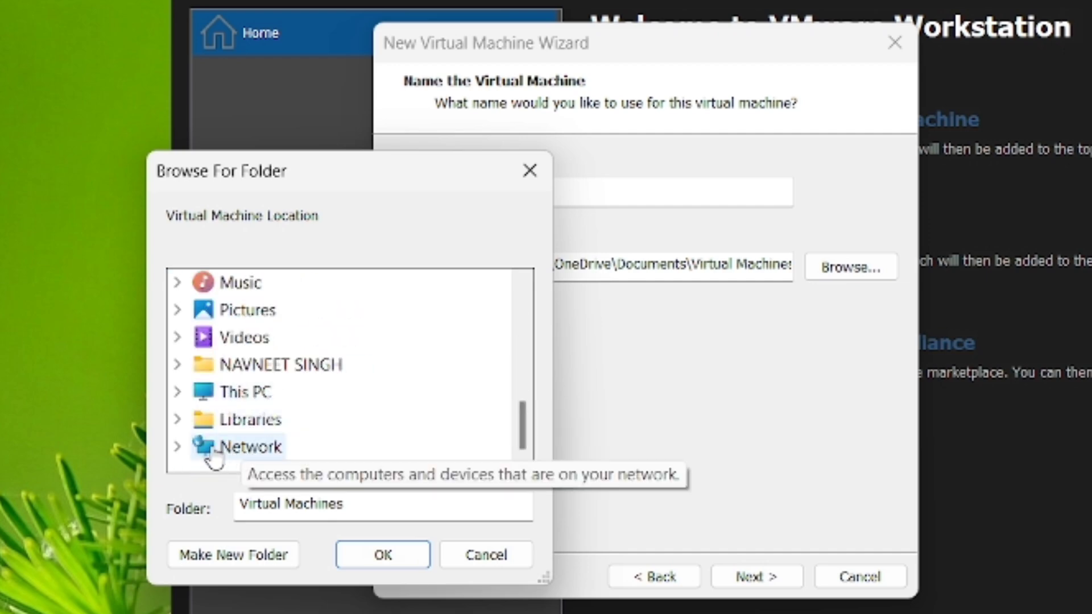
click(177, 392)
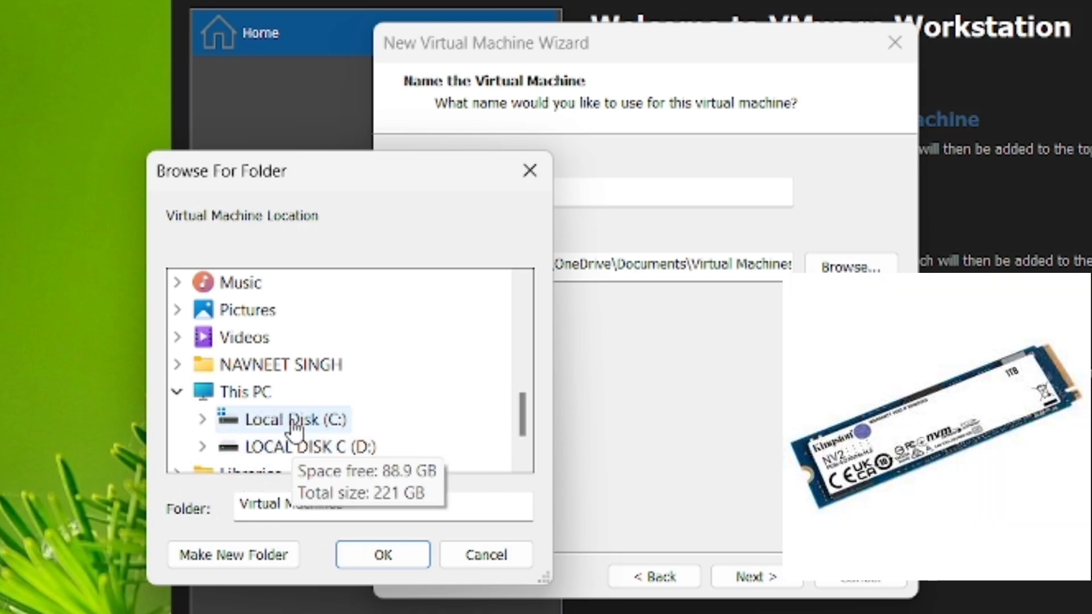
double_click(289, 422)
scroll(316, 397, down, 2)
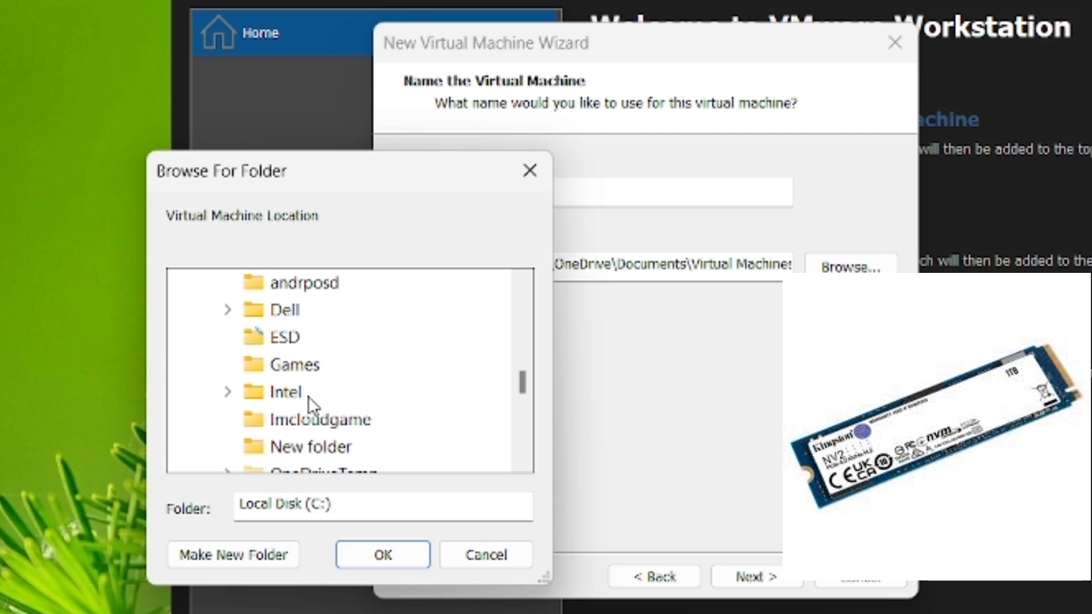
scroll(308, 397, down, 1)
click(314, 374)
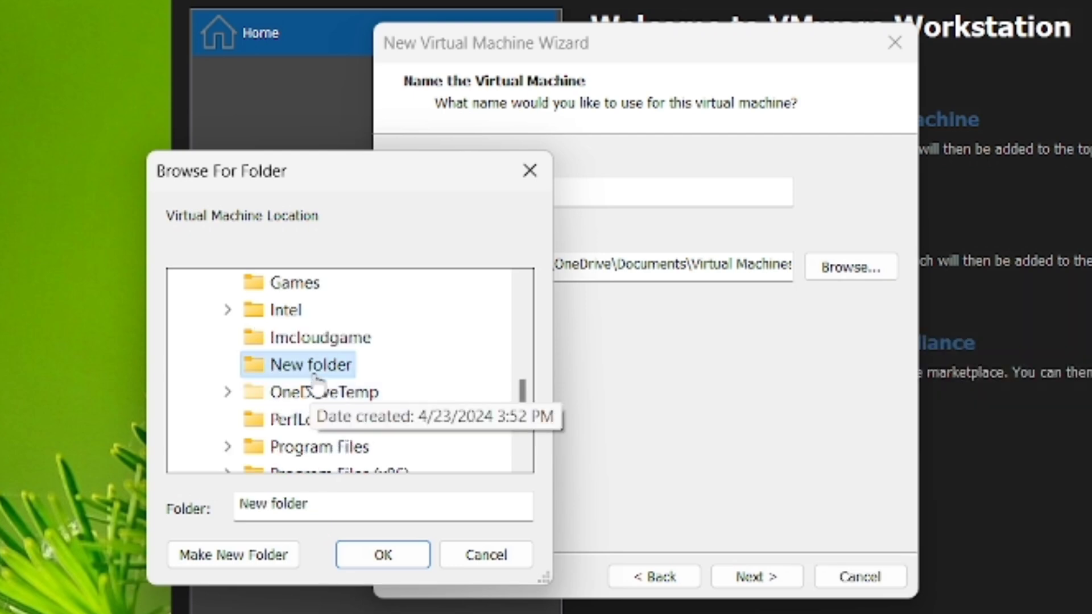
click(378, 566)
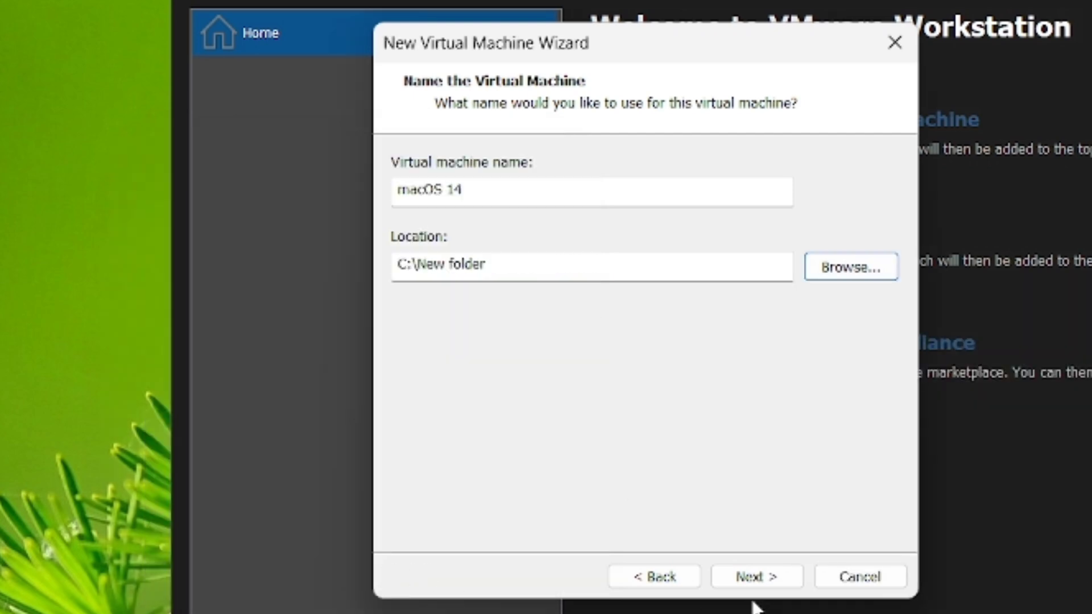
click(766, 577)
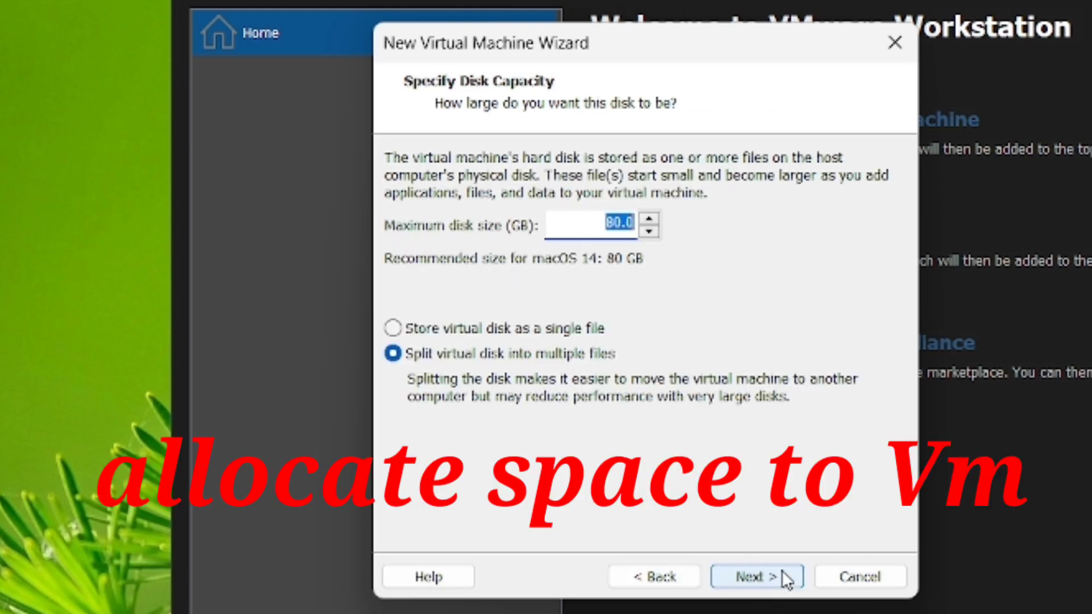
Choose to store the virtual disk as a single file.
click(393, 330)
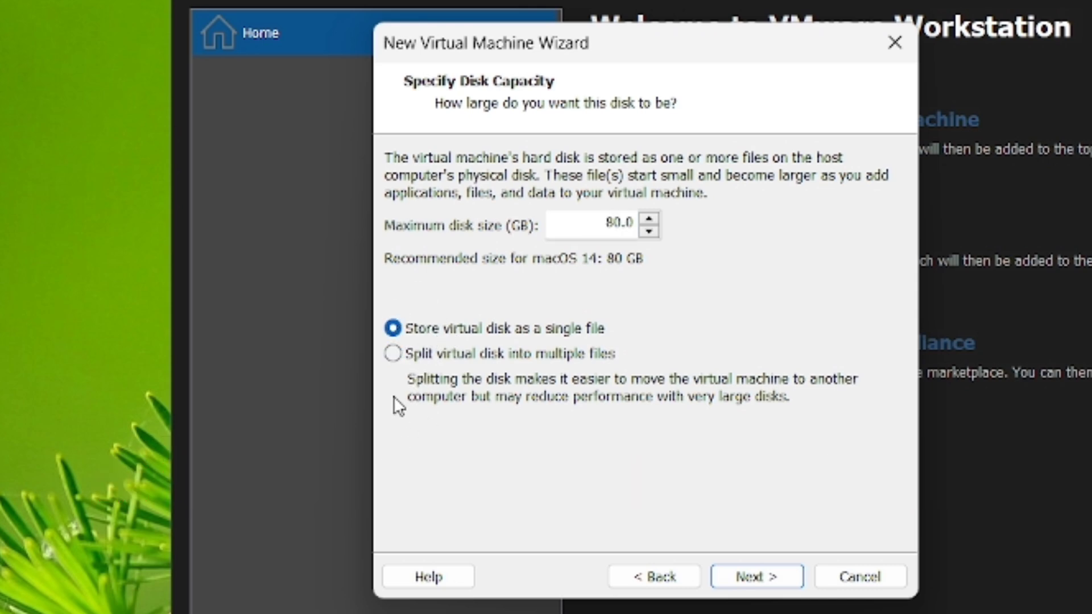
click(392, 353)
click(393, 330)
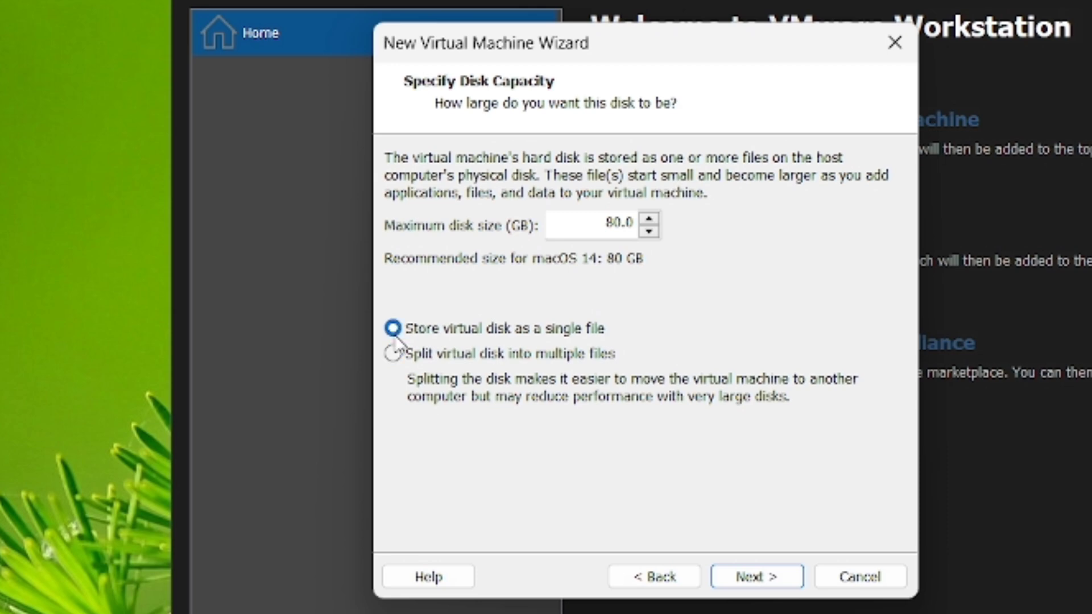
Continue to the virtual machine's hardware customization and enable Virtualize Intel VT-x/EPT or AMD-V/RVI for its processors.
click(749, 576)
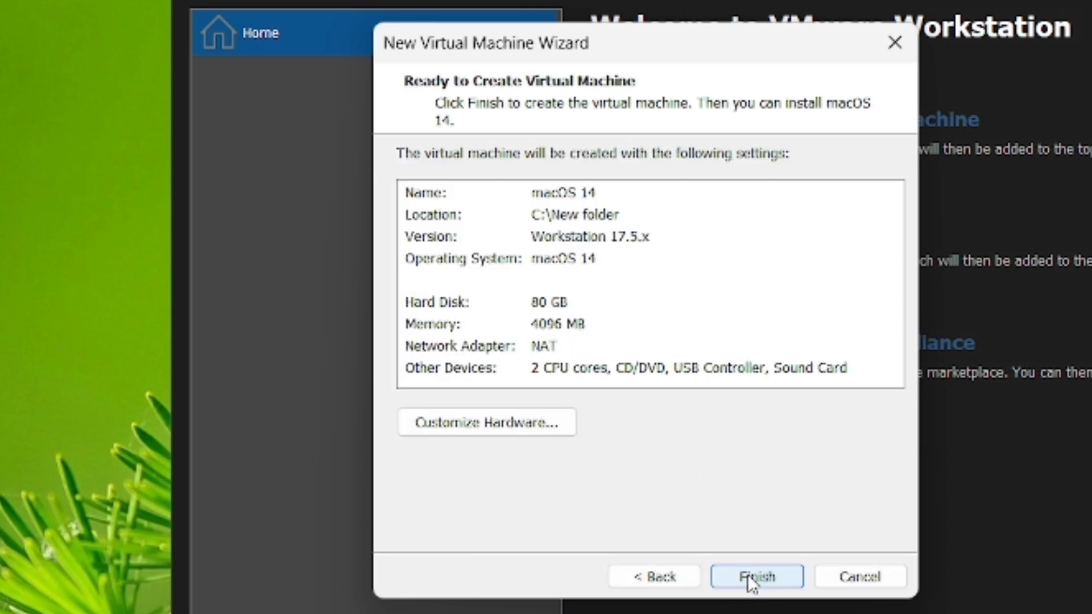
click(541, 437)
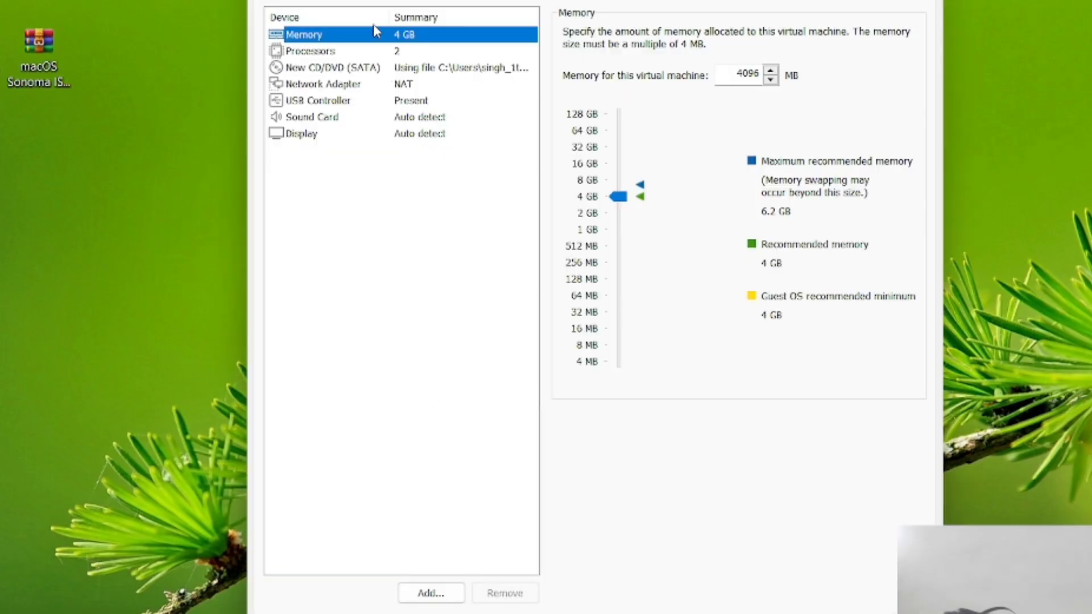
click(375, 67)
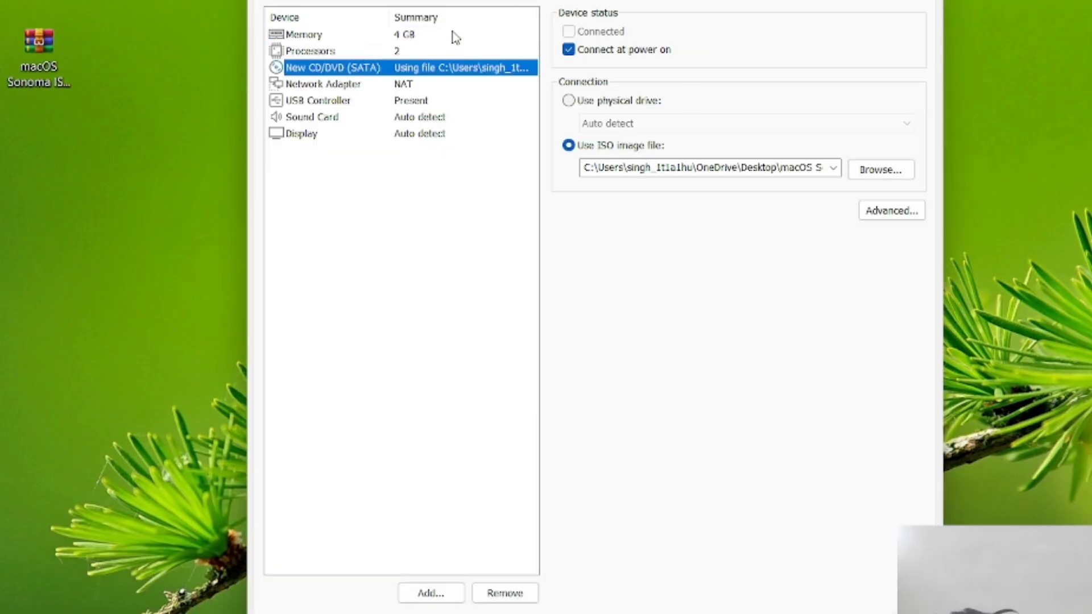
click(422, 50)
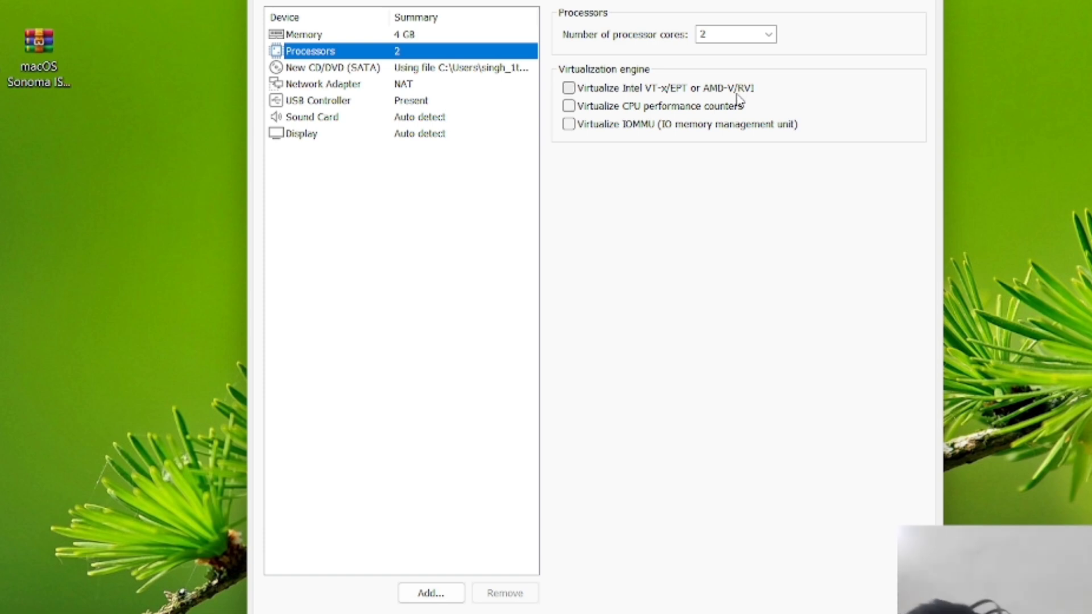
click(569, 88)
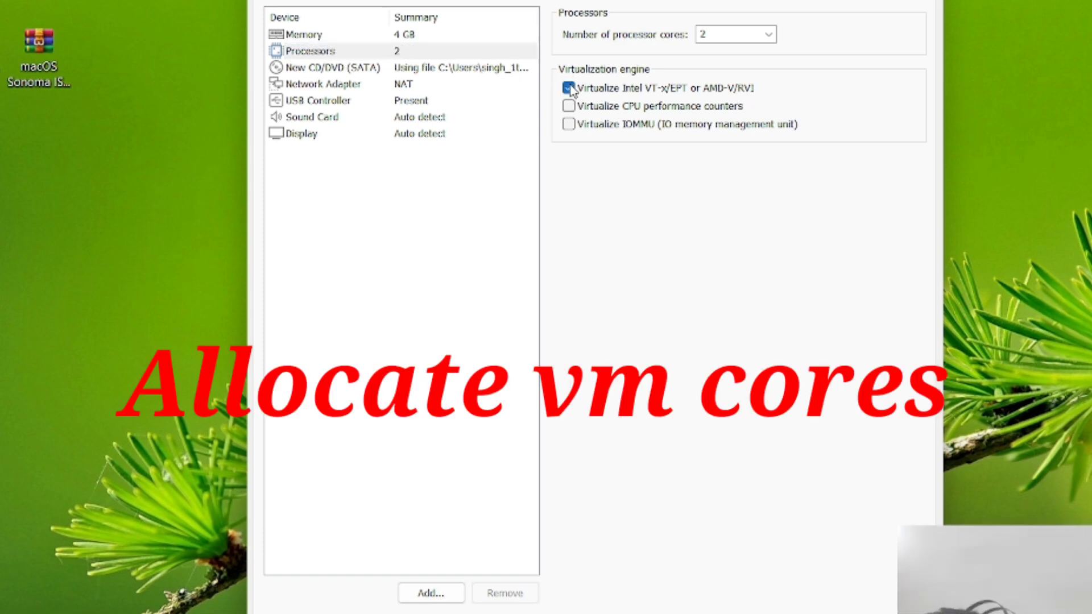
Review the settings of the CD/DVD drive, network adapter, USB controller, sound card, display, processors and memory.
click(443, 68)
click(437, 86)
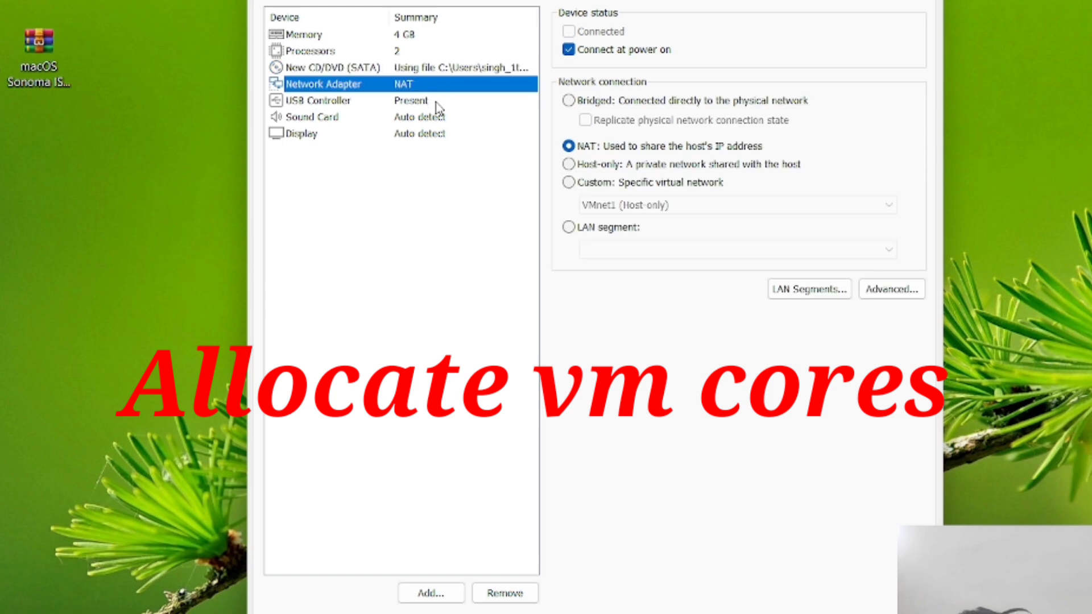
click(438, 100)
click(438, 117)
click(438, 133)
click(426, 68)
click(426, 51)
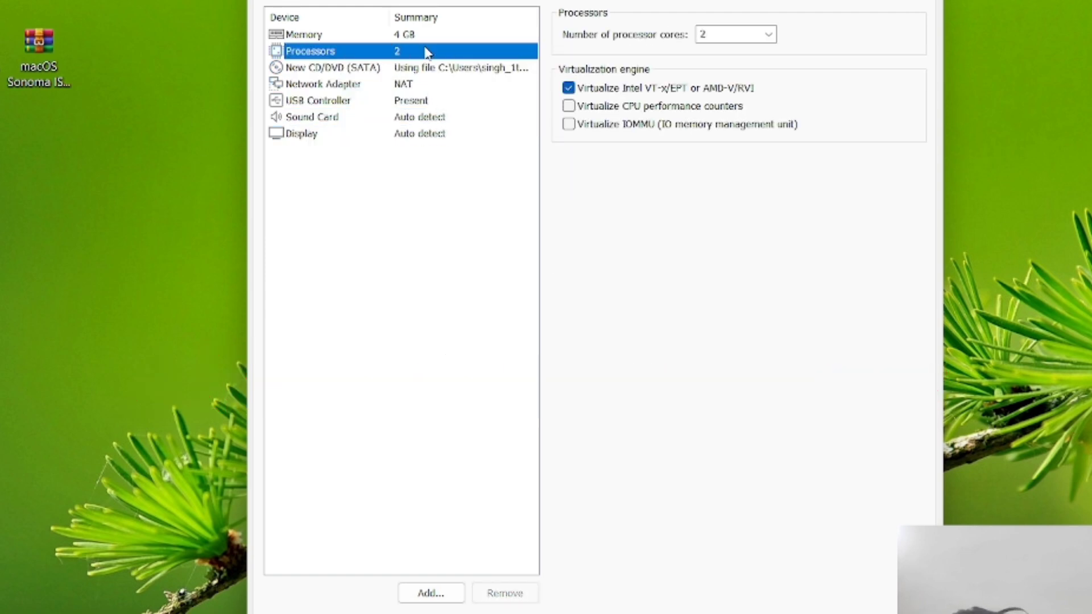
click(427, 35)
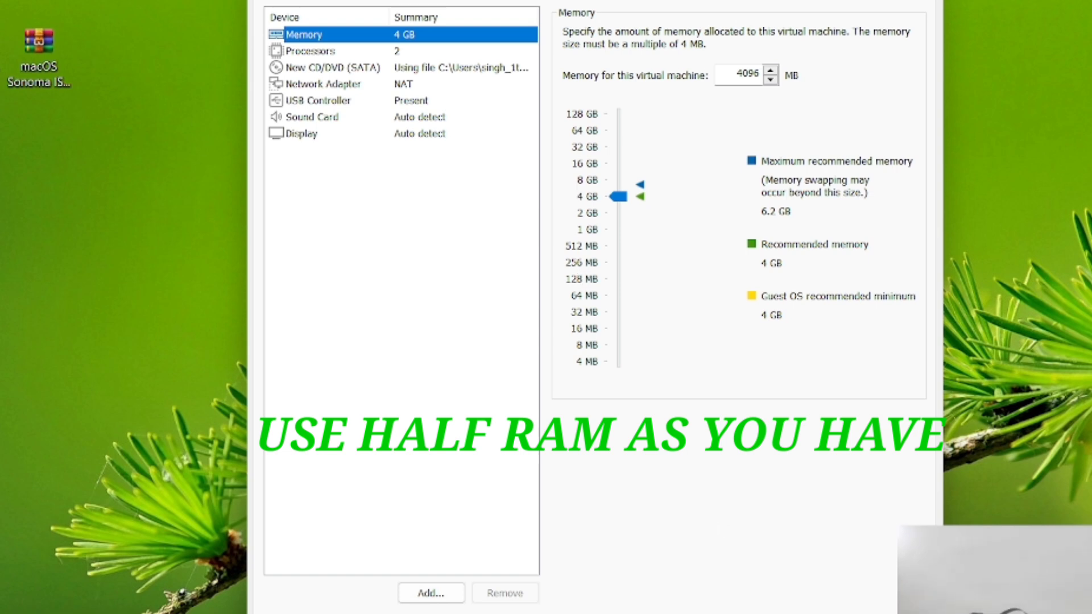
Leave the hardware customization and finish creating the macOS 14 virtual machine.
key(Escape)
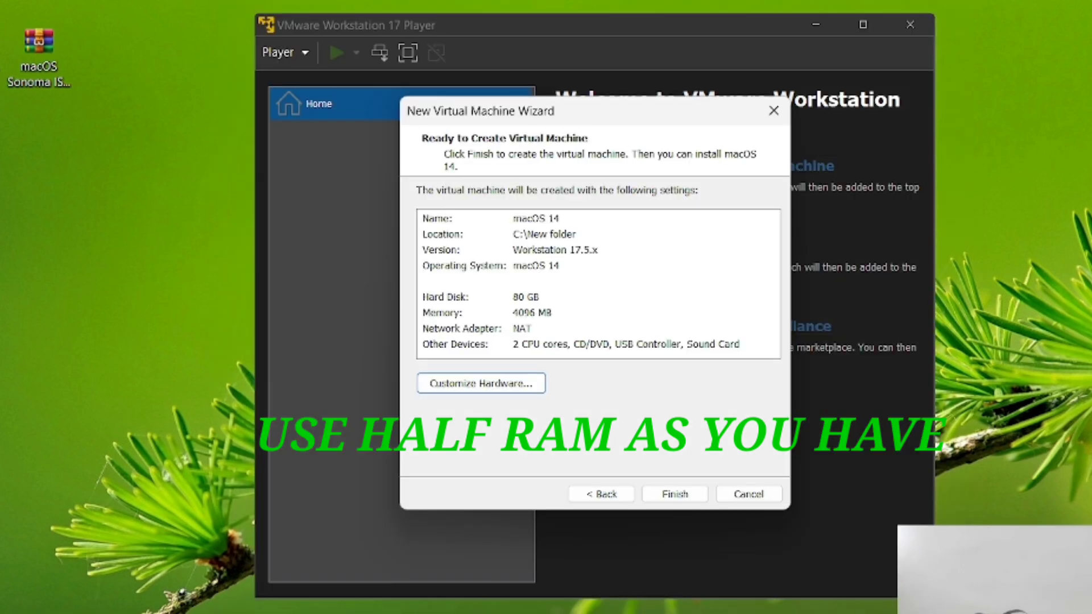
click(675, 498)
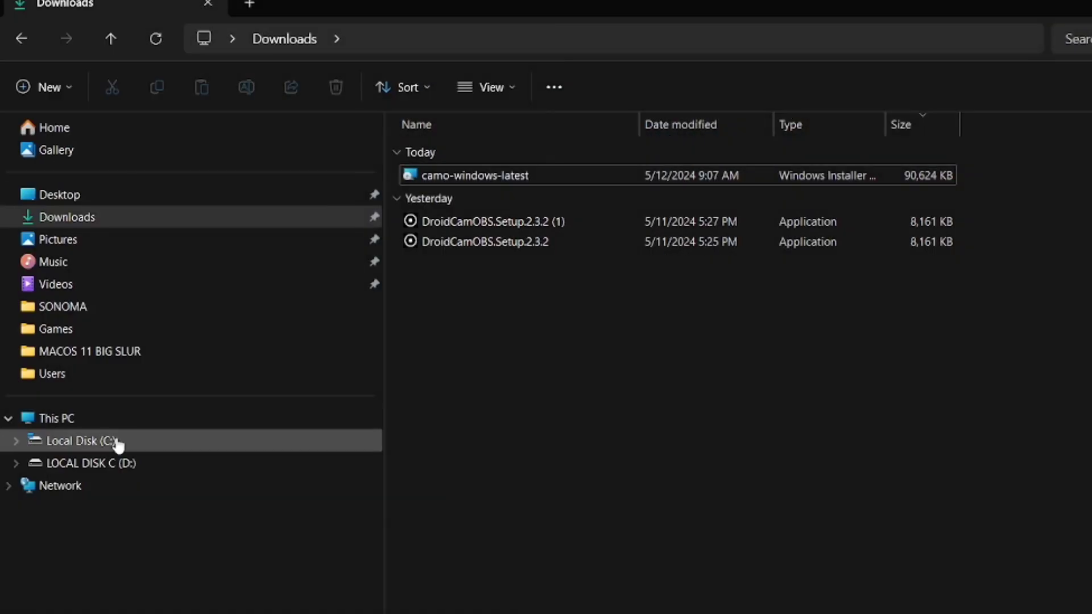
Switch to File Explorer and open the macOS 14 virtual machine configuration file from C:\New folder in Notepad.
click(116, 441)
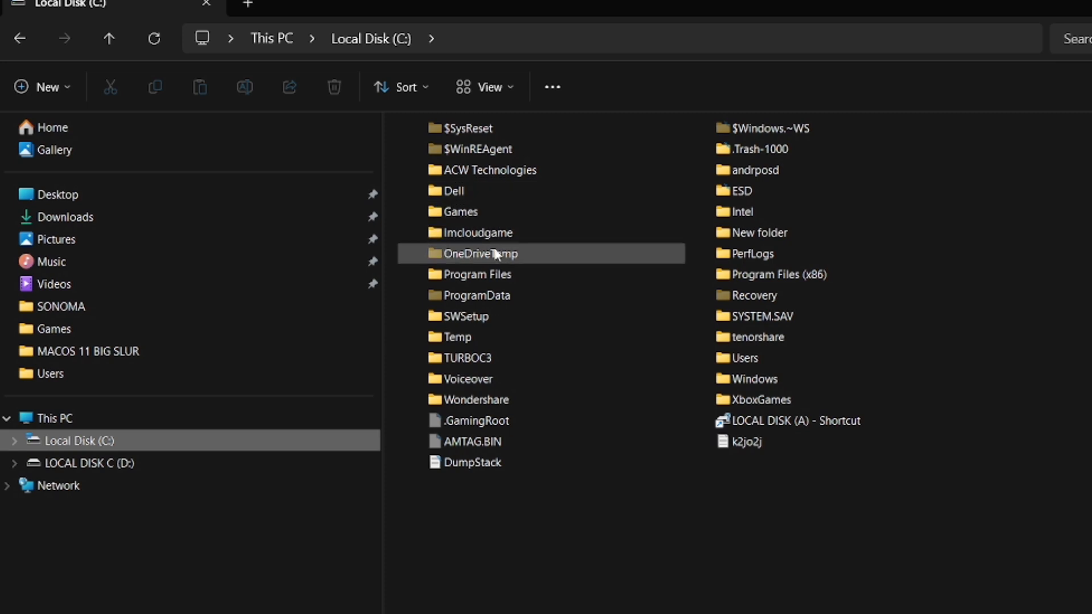
double_click(757, 236)
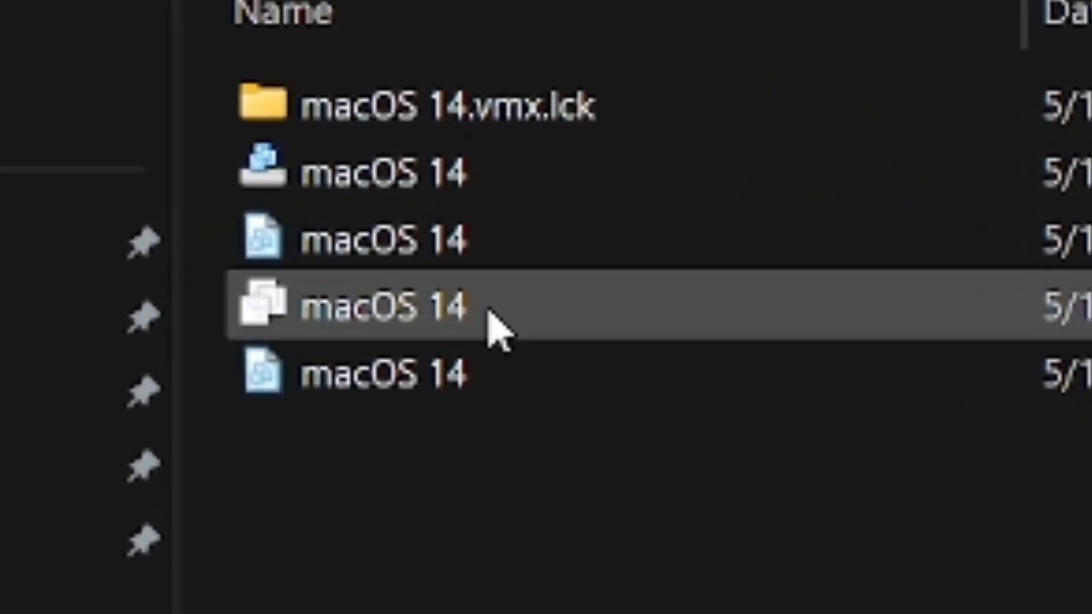
right_click(485, 282)
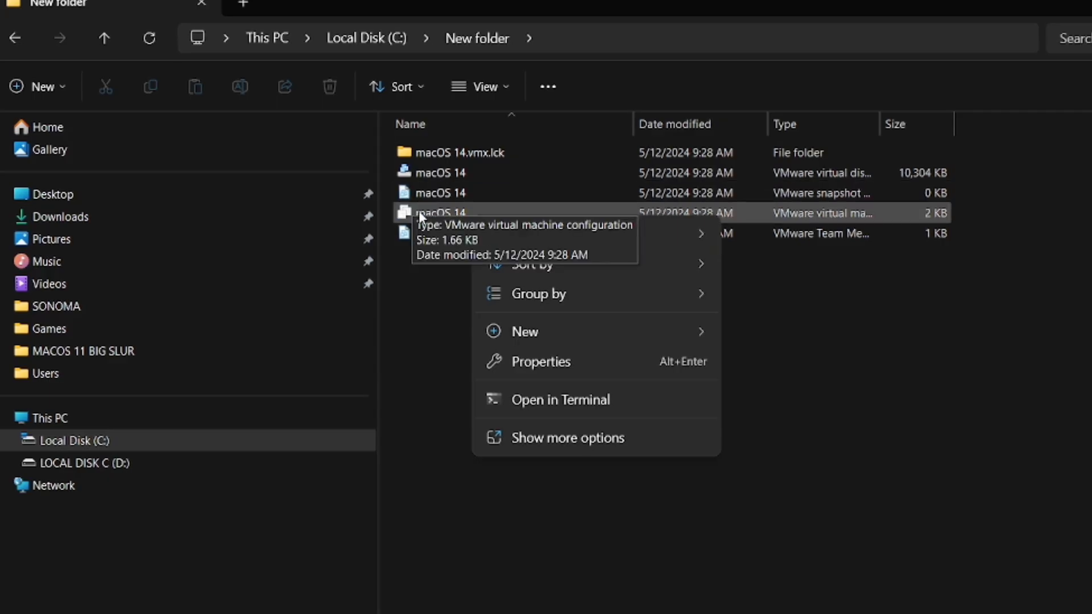
click(426, 210)
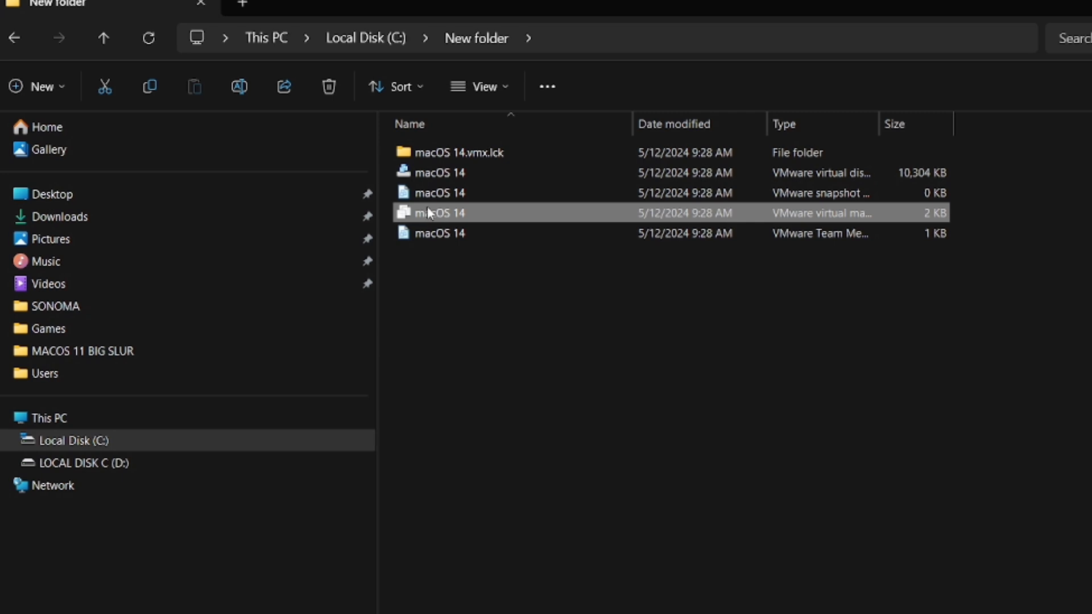
right_click(429, 208)
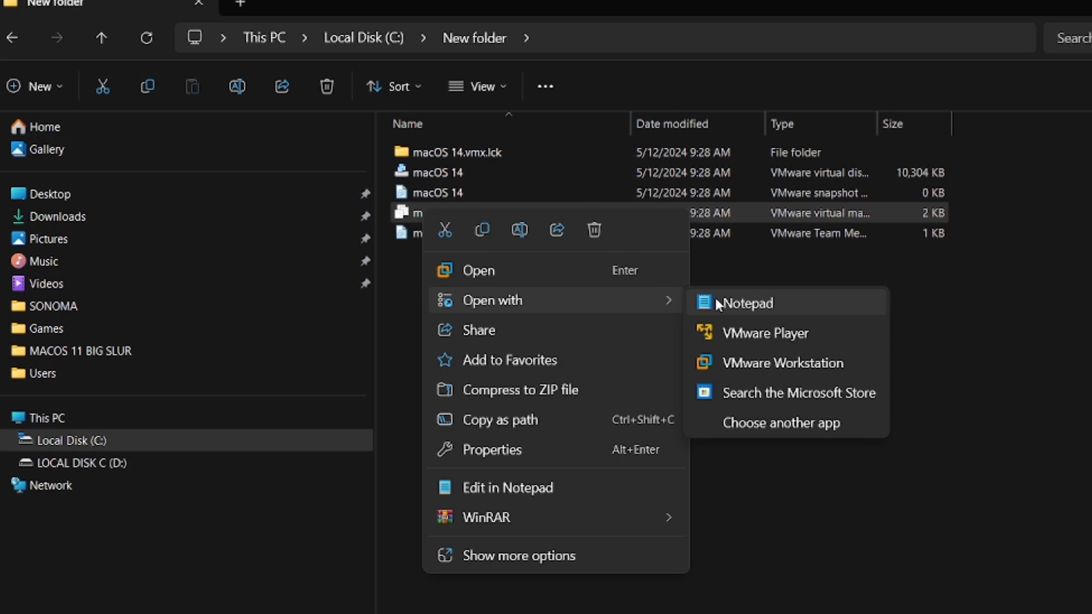
click(558, 488)
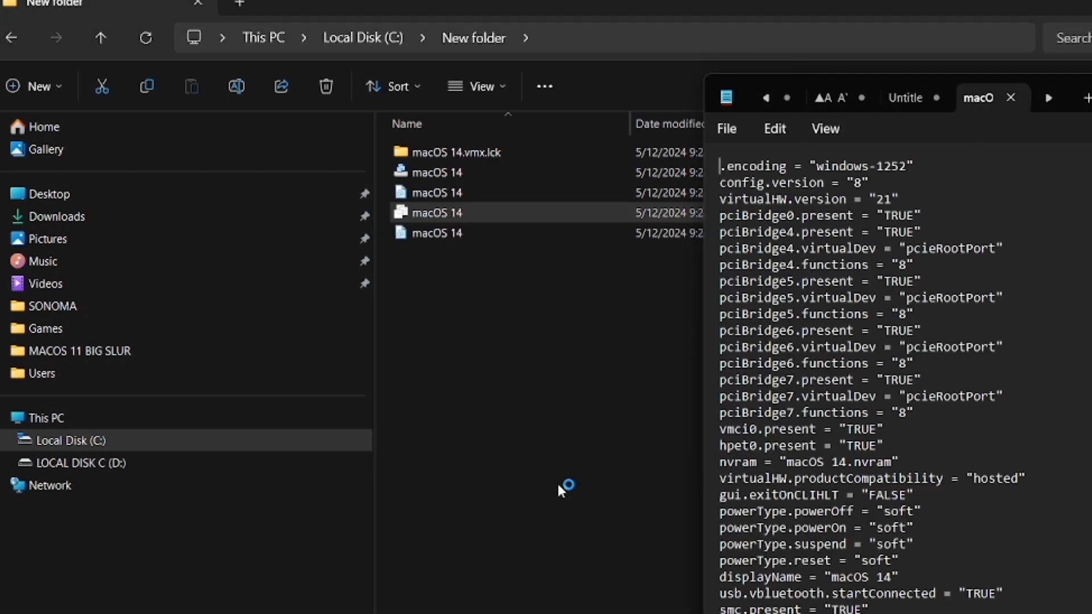
Find the text "BOARD" in the macOS 14 configuration file.
scroll(814, 202, down, 4)
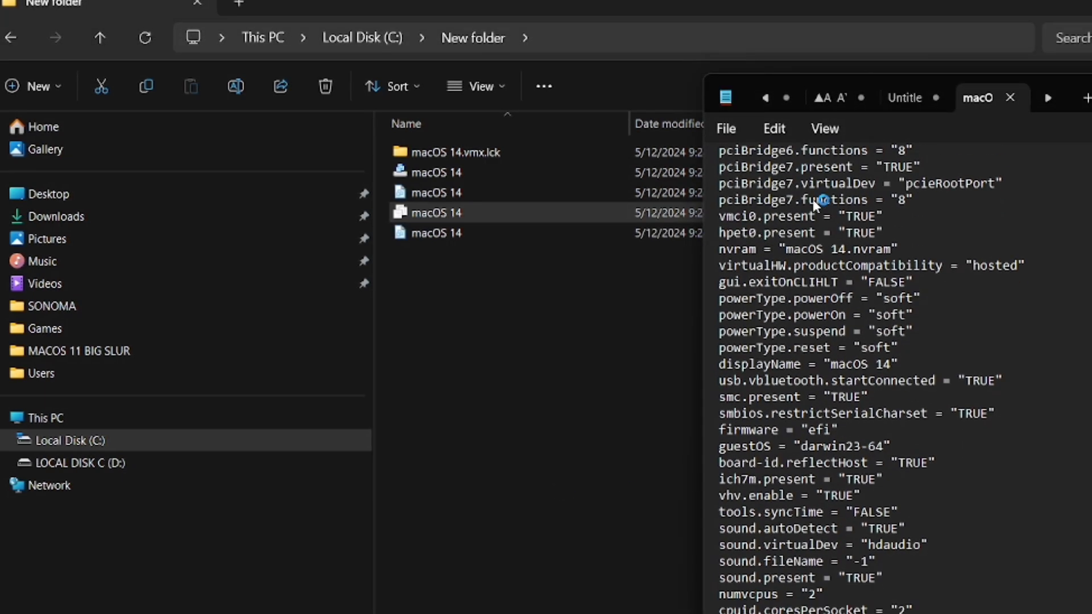
scroll(814, 199, down, 4)
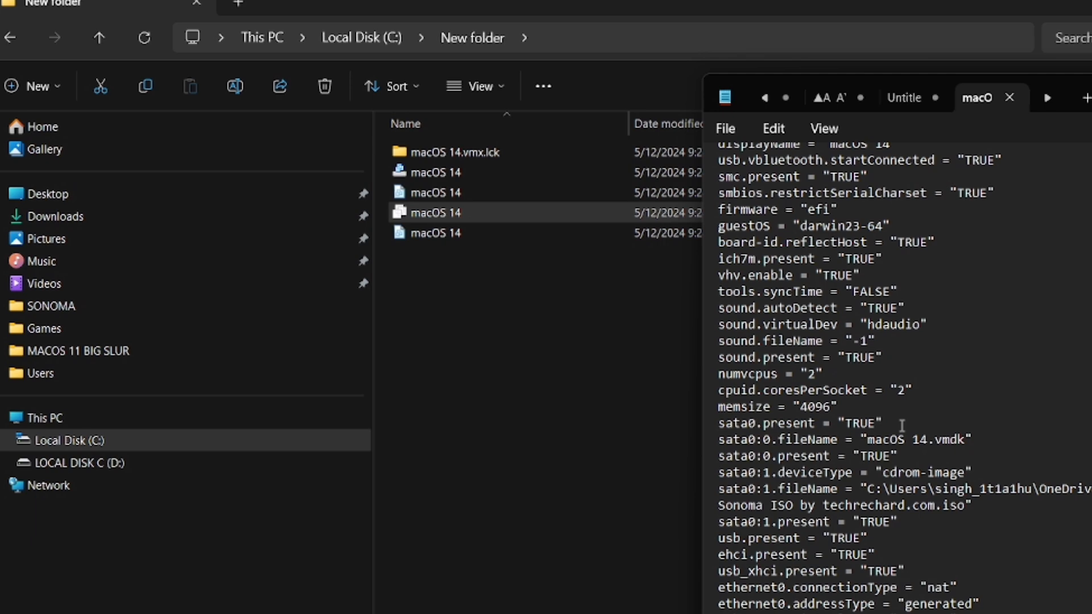
click(729, 132)
click(746, 122)
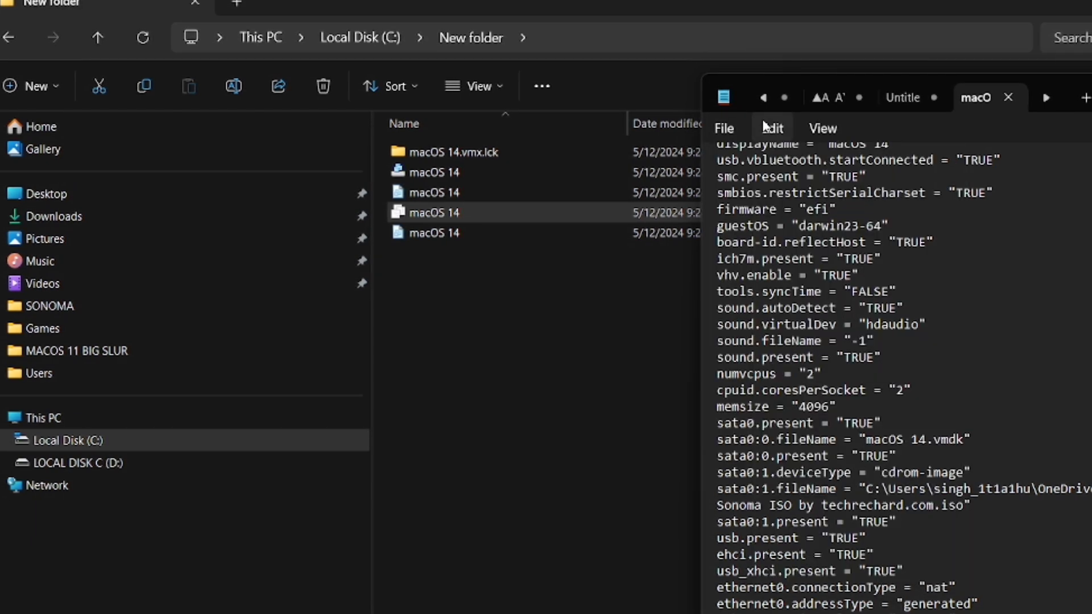
click(767, 126)
click(834, 343)
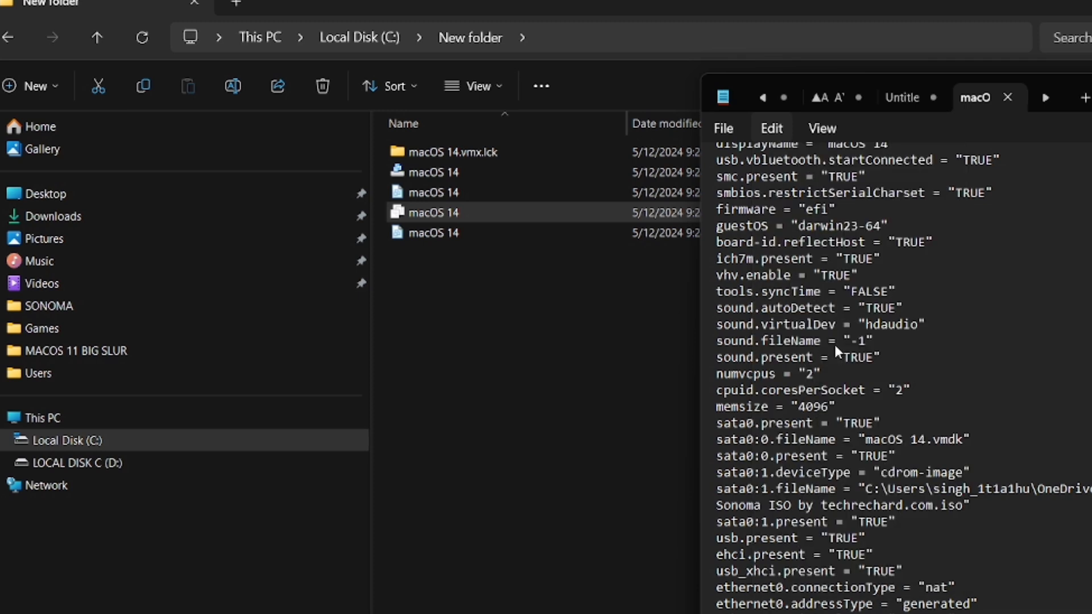
key(BackSpace)
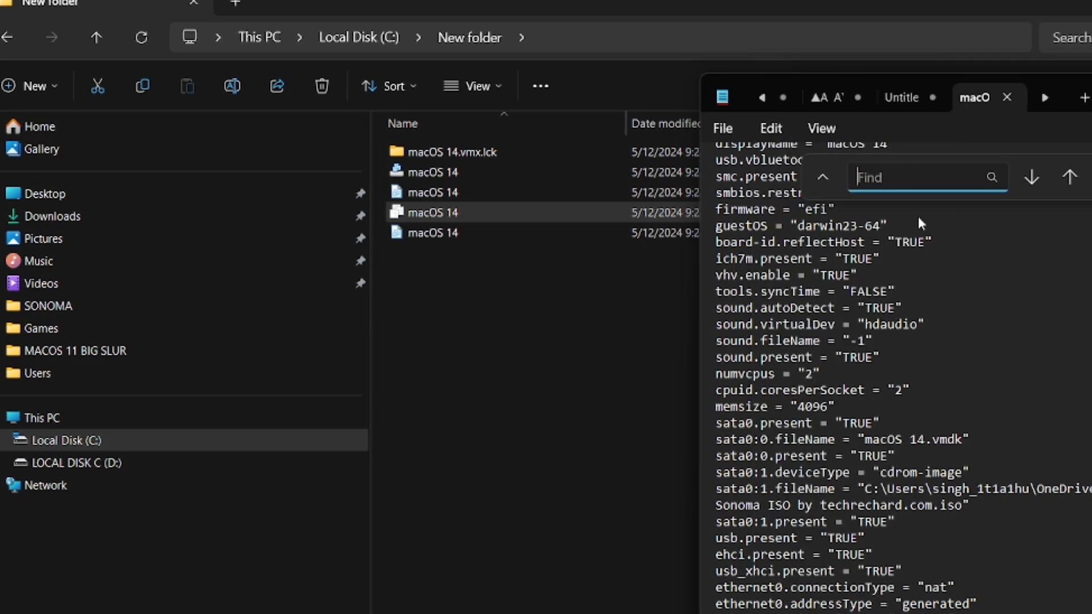
text(BOARD)
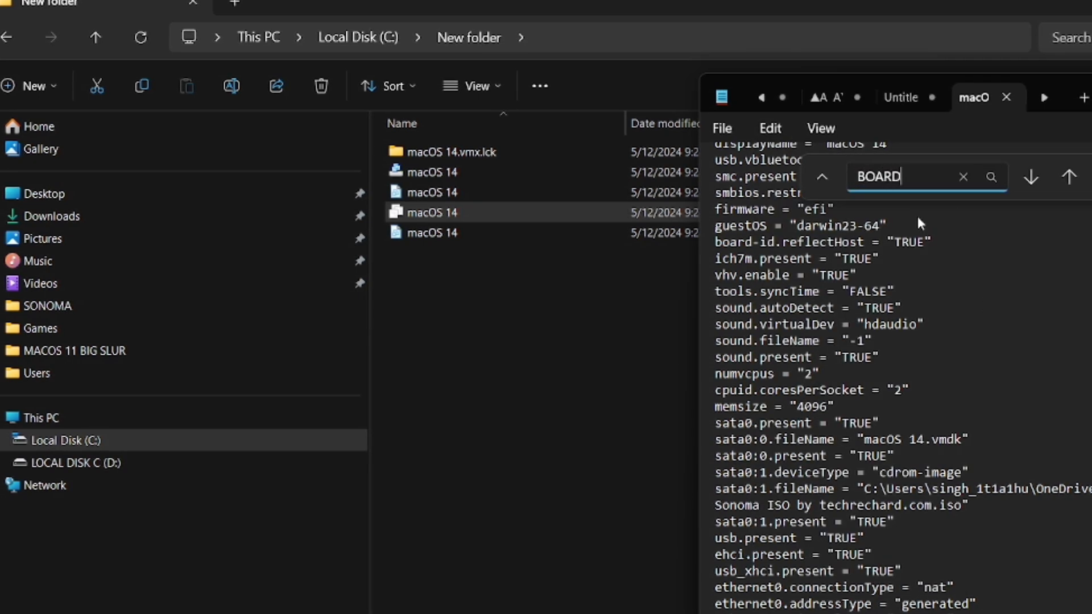
key(Return)
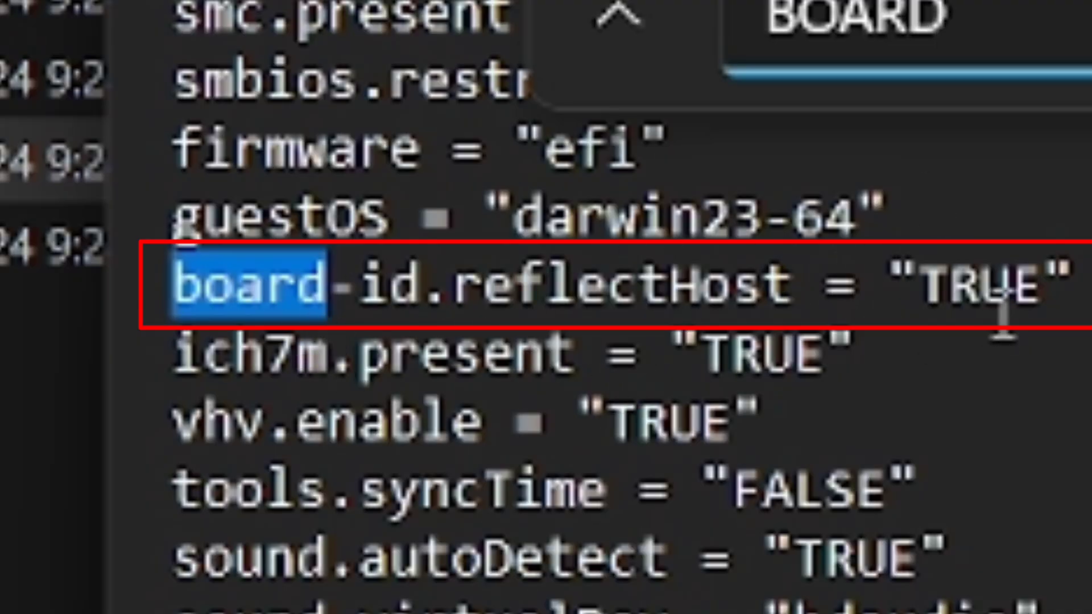
Set the board-id.reflectHost value to "FALSE" in the configuration file.
click(1058, 288)
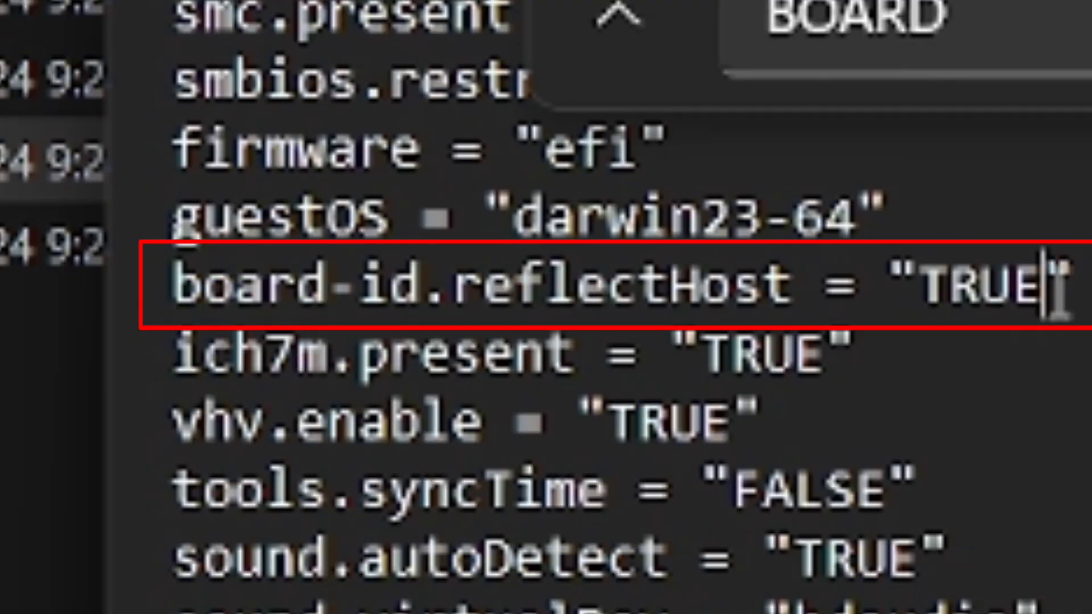
key(BackSpace)
key(BackSpace)
key(BackSpace)
key(BackSpace)
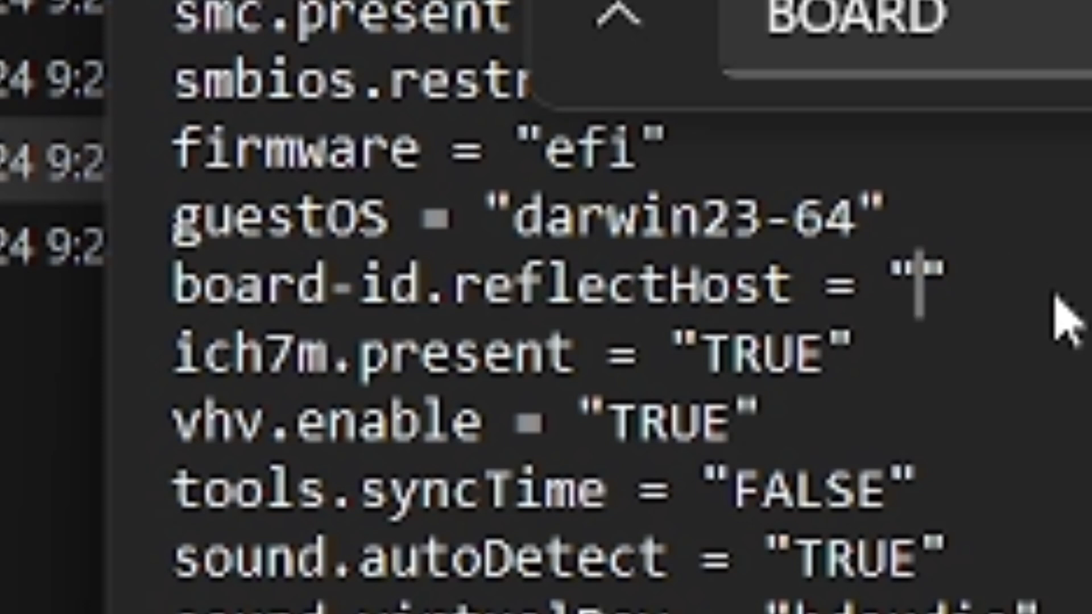
text(F)
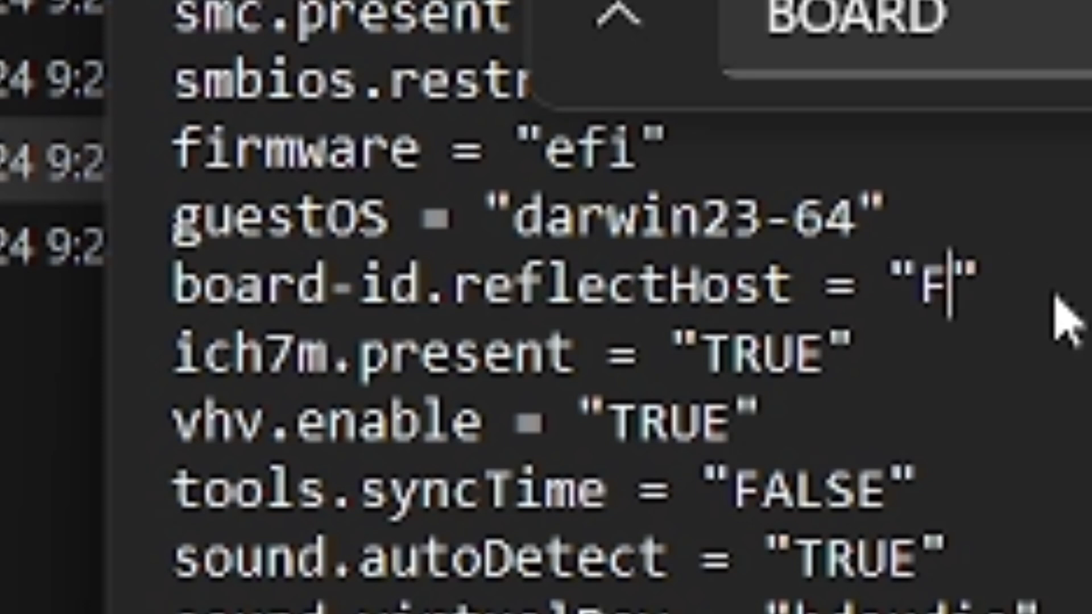
text(AL)
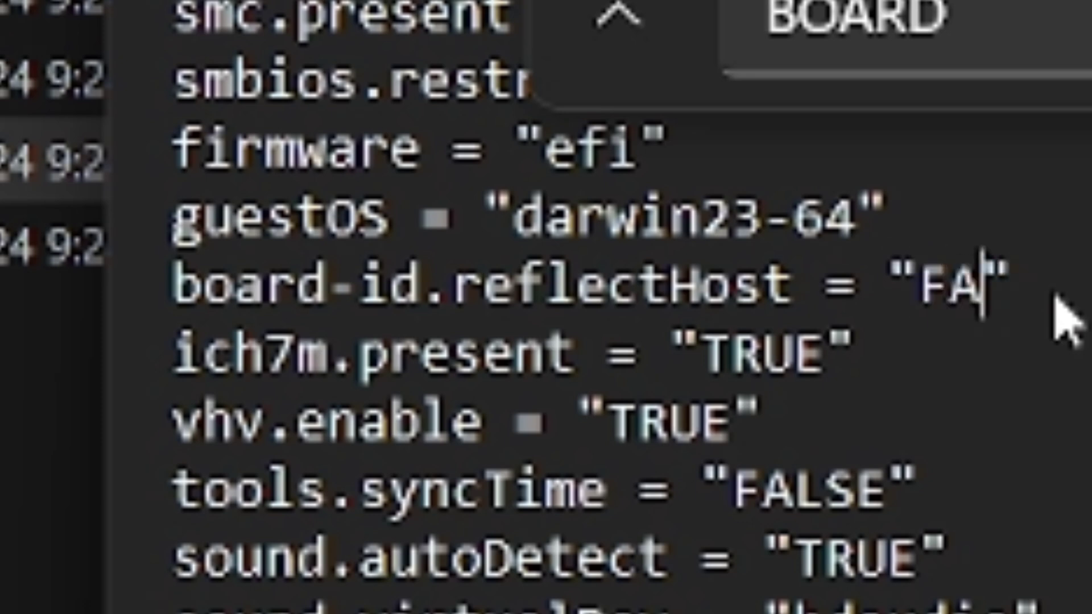
text(SE)
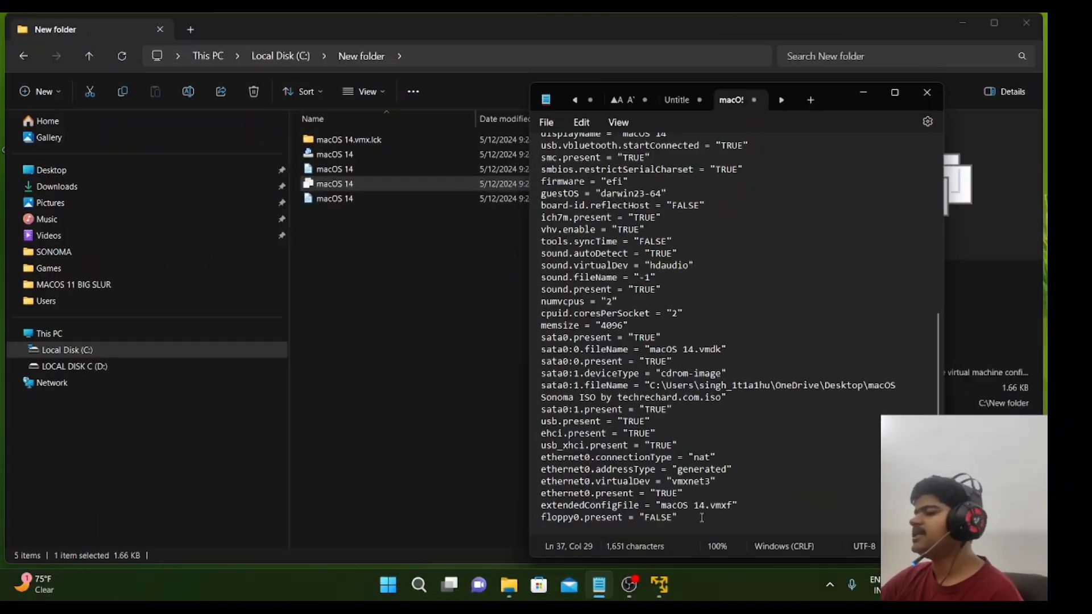
Add a blank line after floppy0.present in the configuration file and cut the board-id, hw.model and serialNumber lines from the untitled note.
click(702, 518)
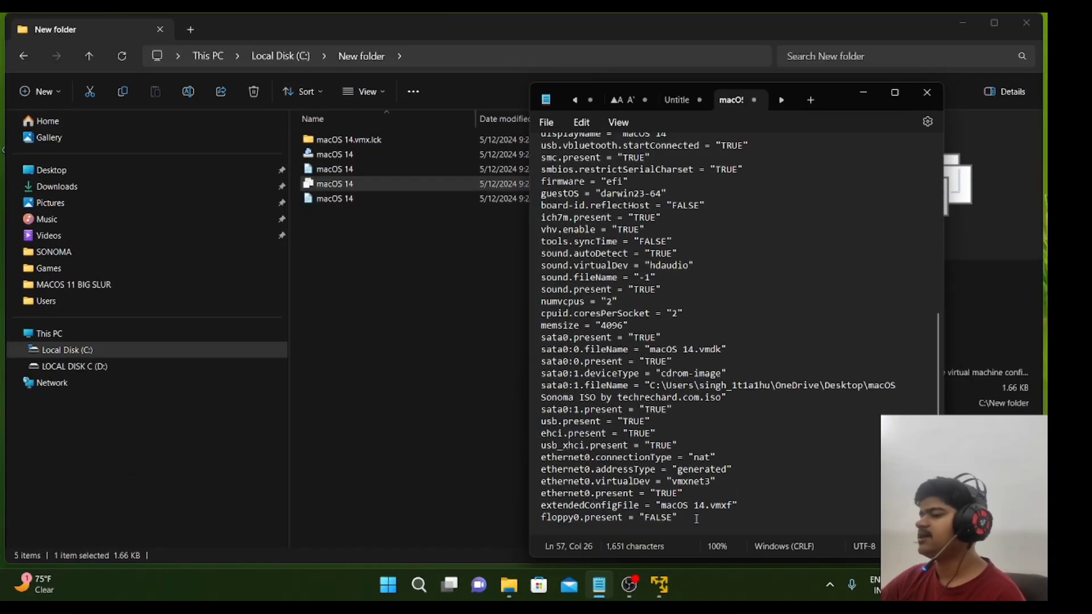
key(Return)
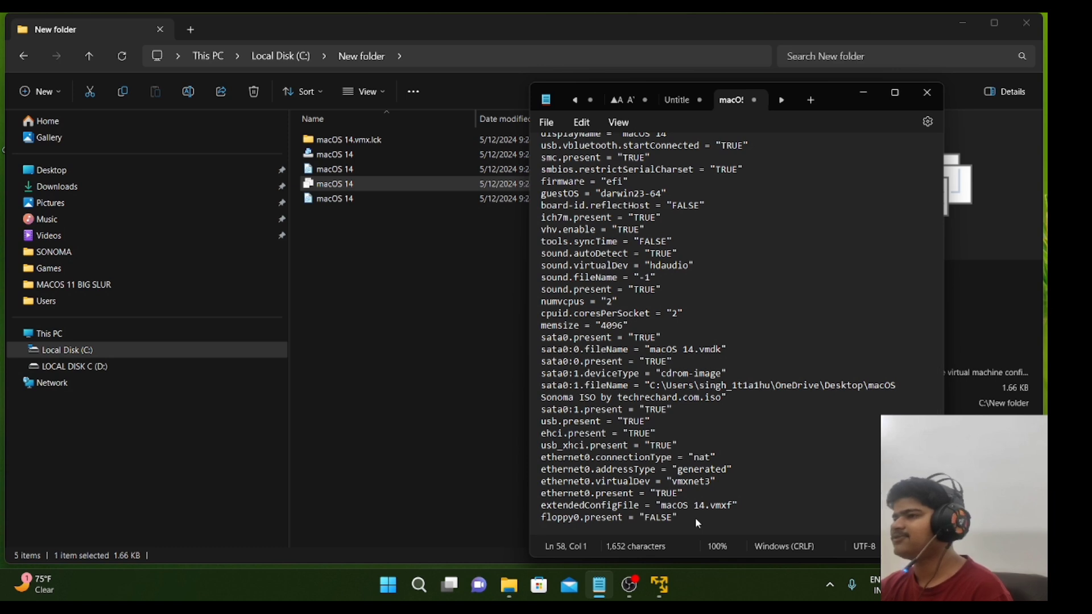
click(676, 101)
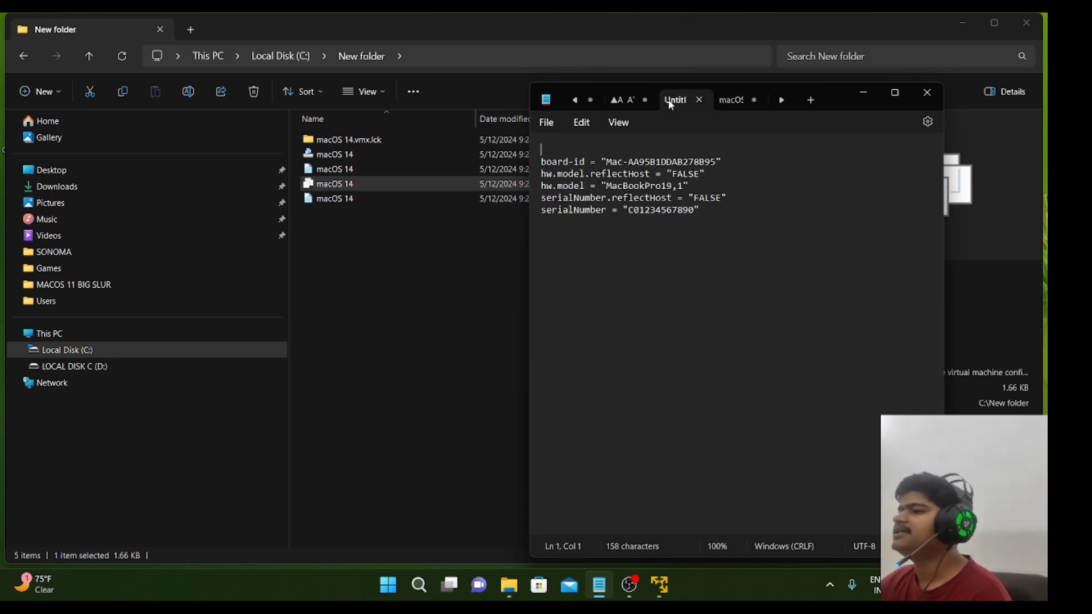
drag(533, 162, 678, 223)
right_click(685, 228)
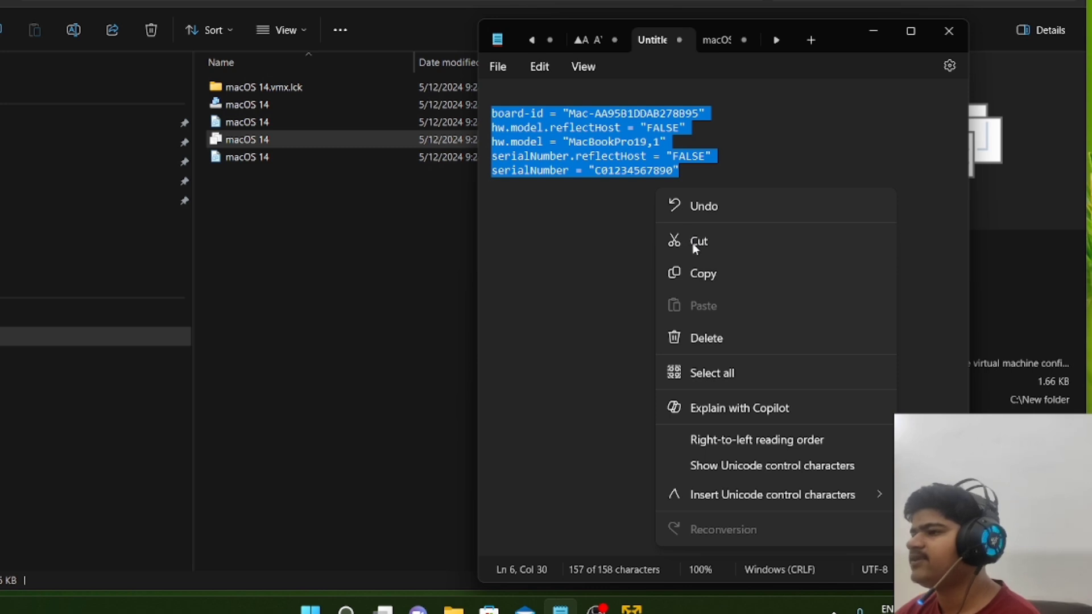
click(697, 243)
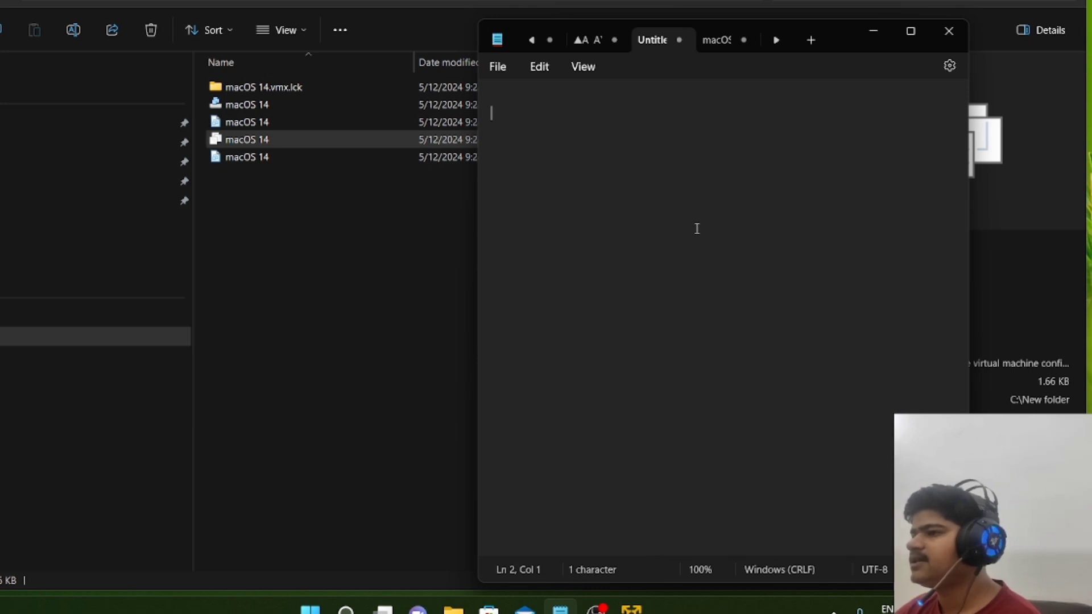
Paste the cut board-id, hw.model and serialNumber lines into the configuration file at the end of the ethernet0.connectionType line.
click(715, 44)
right_click(764, 454)
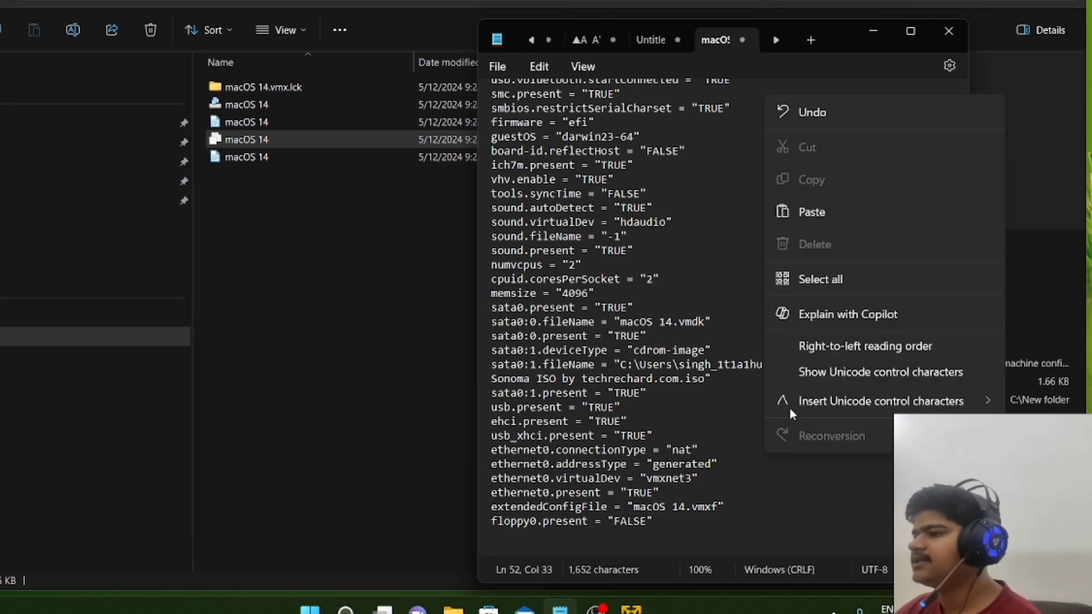
click(813, 216)
Save the macOS 14 configuration file with the added board-id, hw.model and serialNumber lines and close the editor.
click(497, 67)
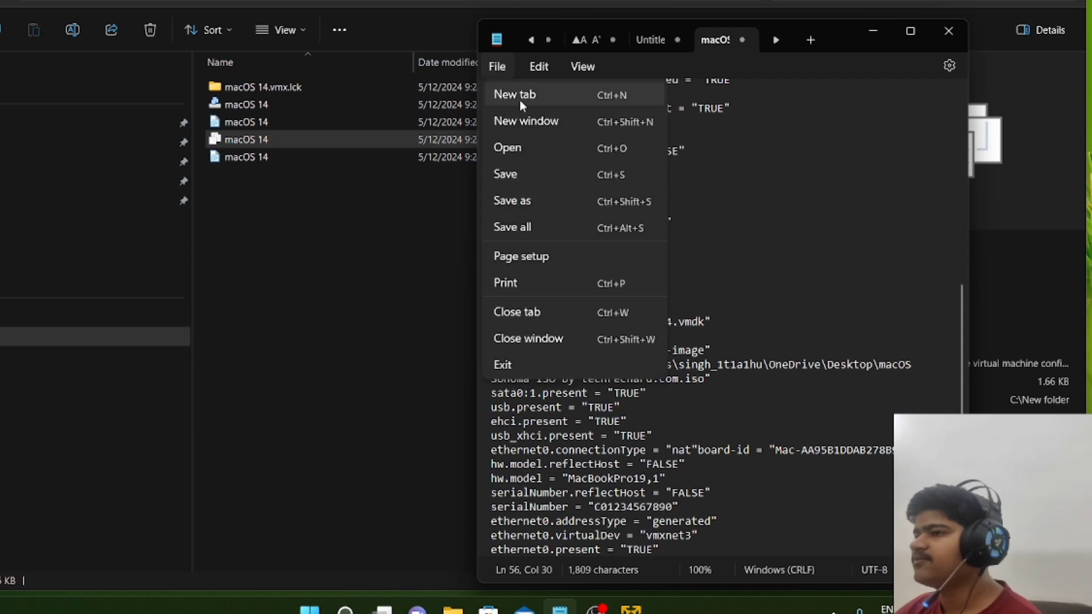
click(543, 179)
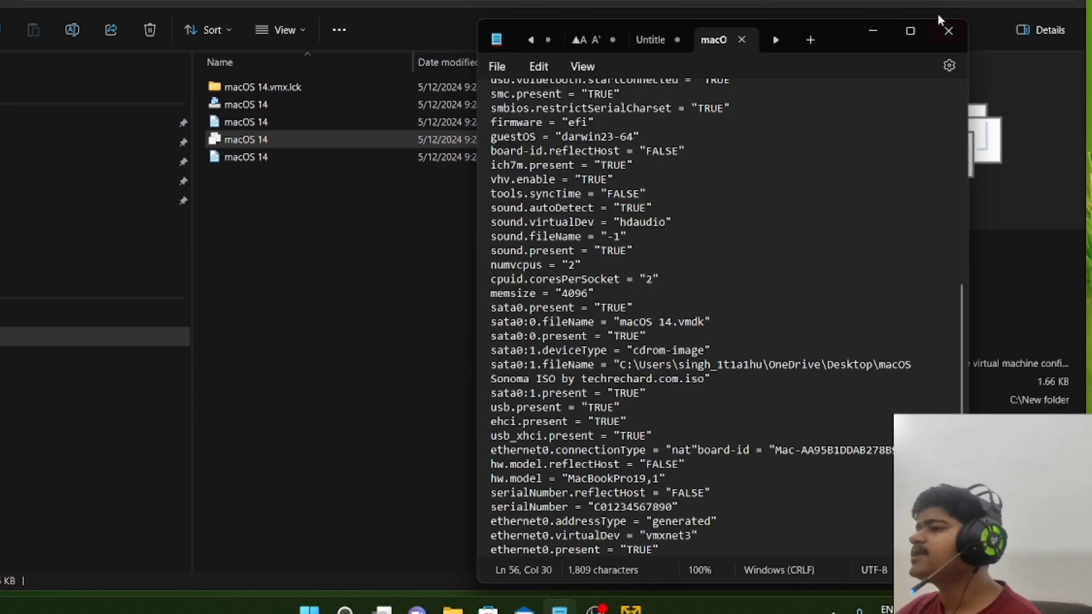
click(943, 35)
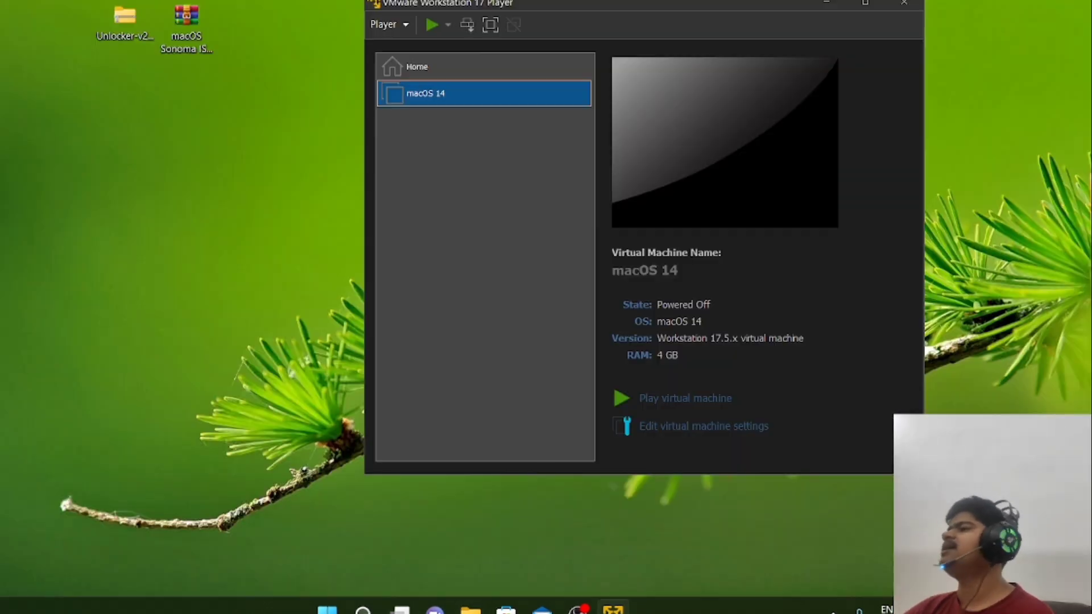
Try to start the macOS 14 virtual machine in VMware Workstation 17 Player.
click(691, 395)
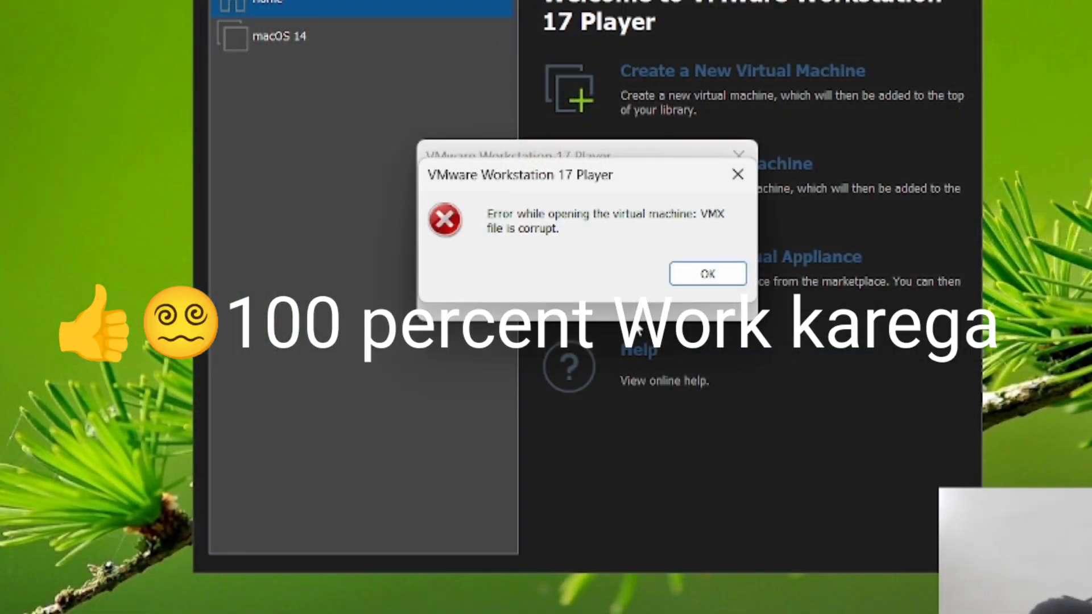
click(699, 277)
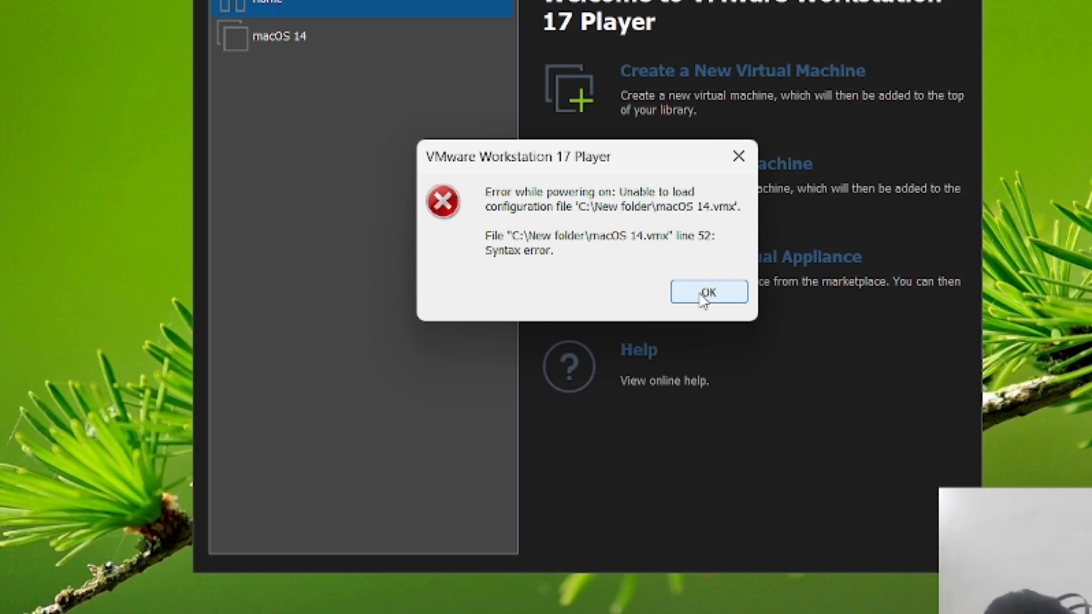
click(704, 294)
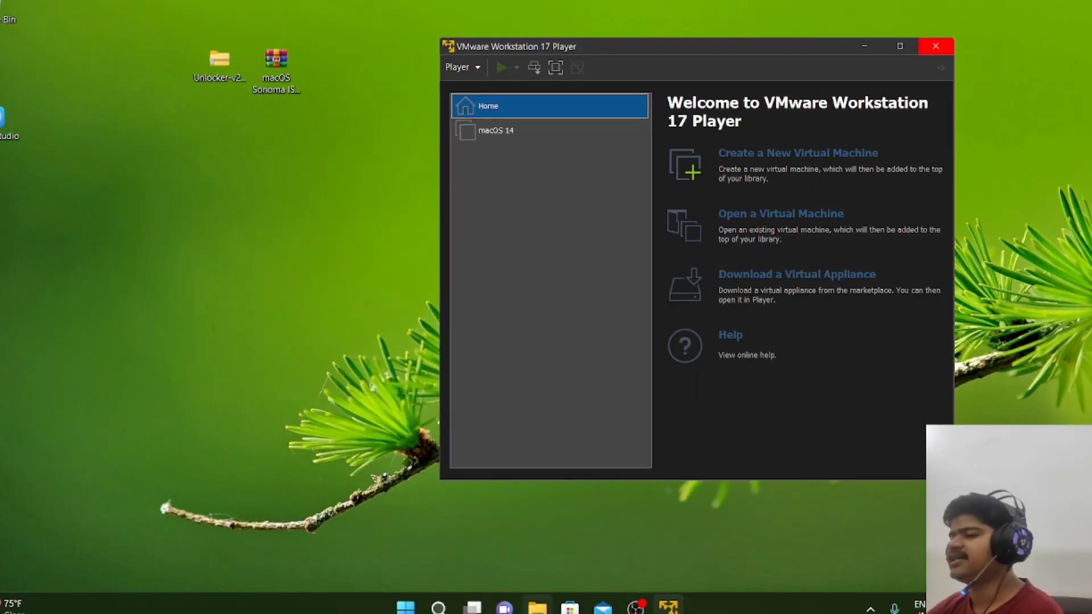
Switch to File Explorer and open the macOS 14 virtual machine configuration file from C:\New folder in Notepad.
click(538, 609)
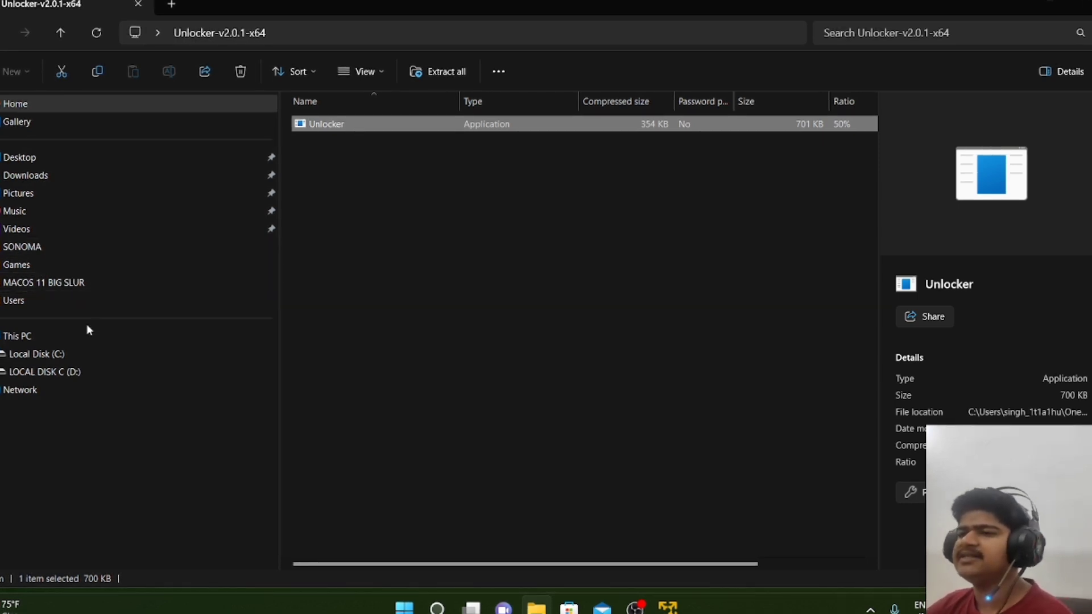
click(79, 355)
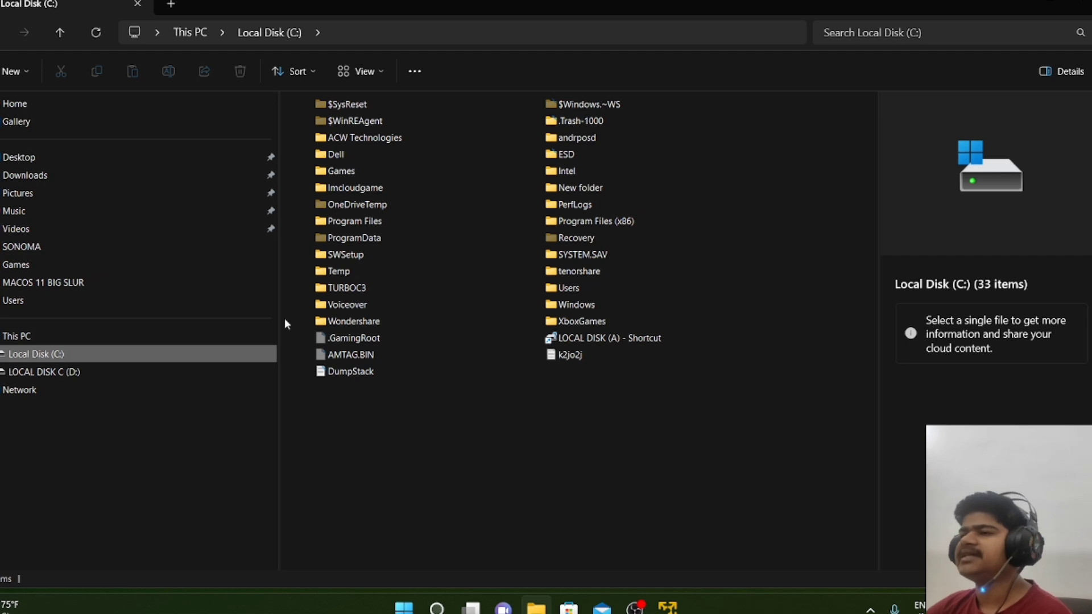
double_click(609, 196)
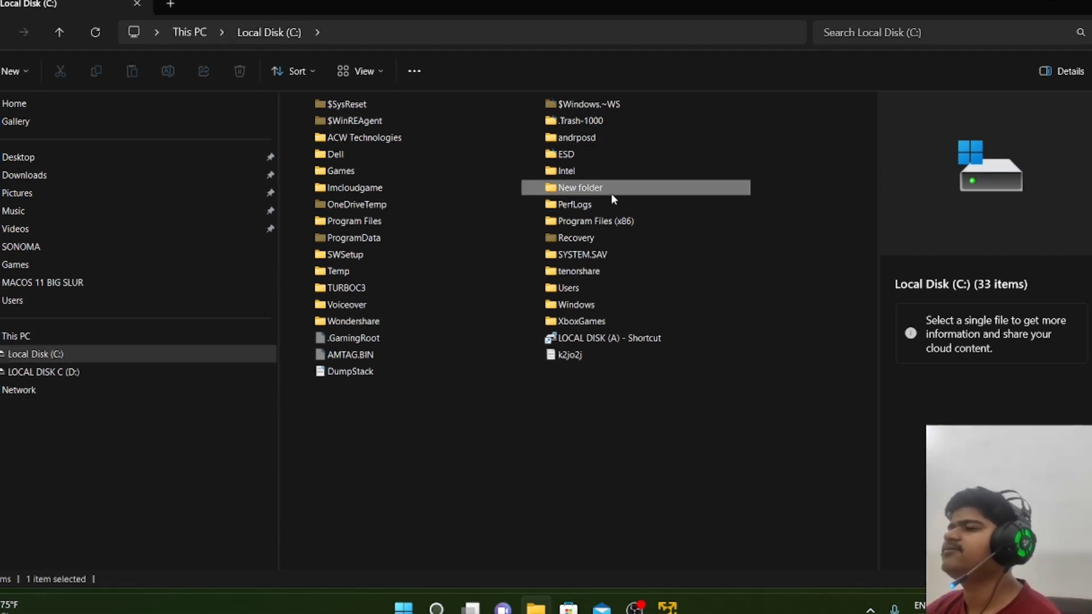
click(326, 157)
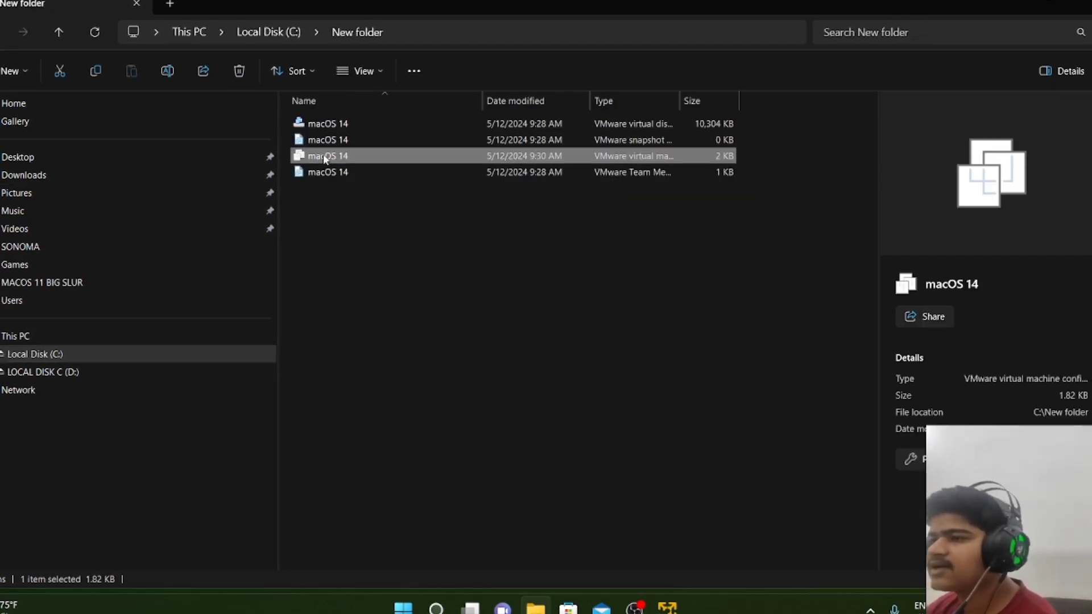
right_click(323, 155)
click(381, 386)
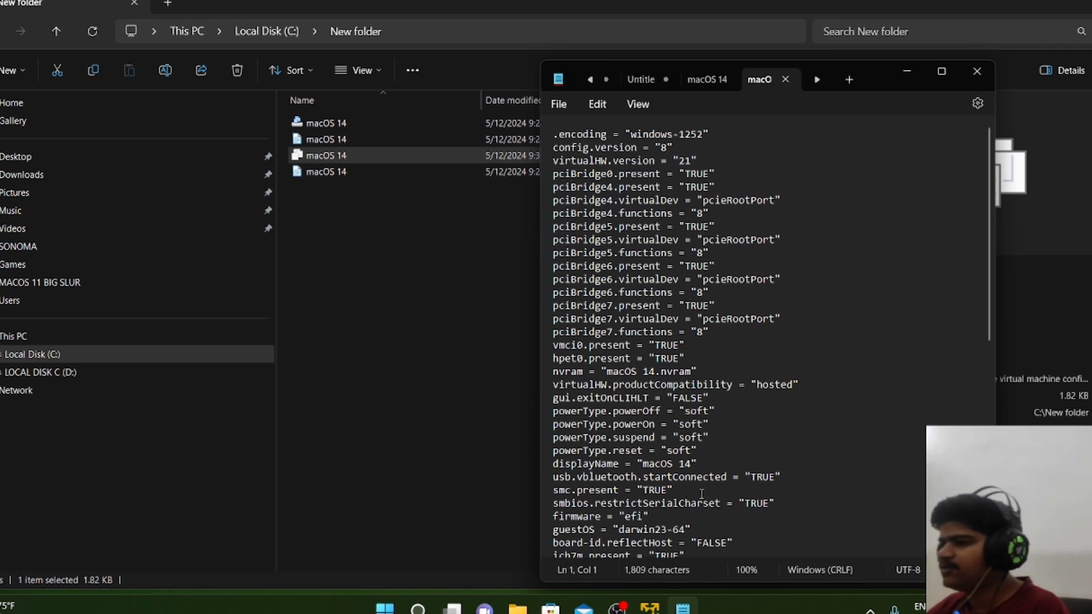
Put the board-id entry on its own line directly below ethernet0.connectionType = "nat" in the configuration file.
scroll(759, 495, down, 7)
scroll(760, 500, down, 4)
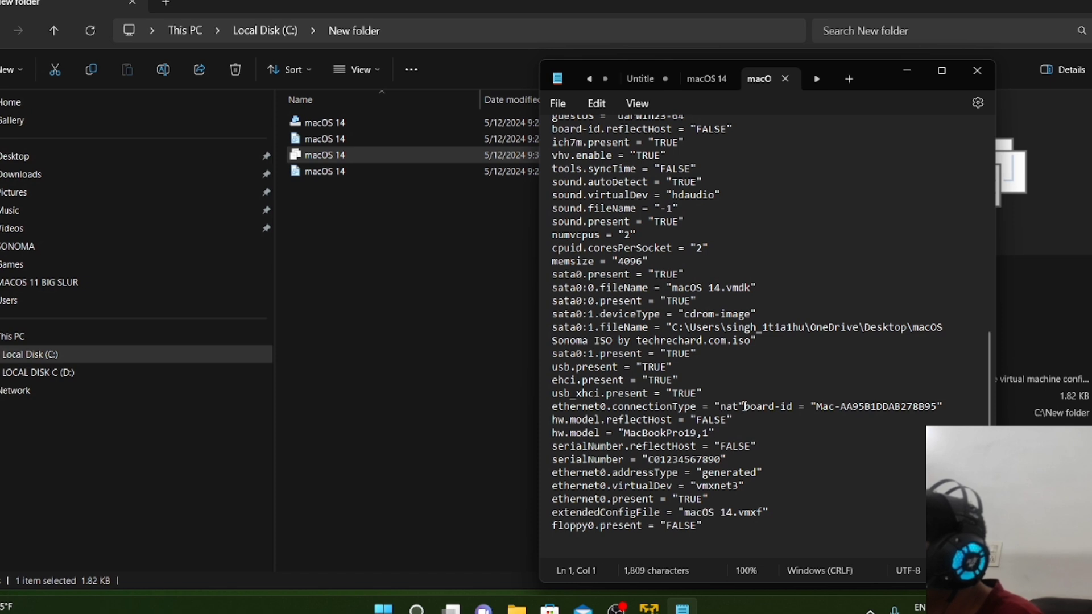
click(744, 406)
key(Return)
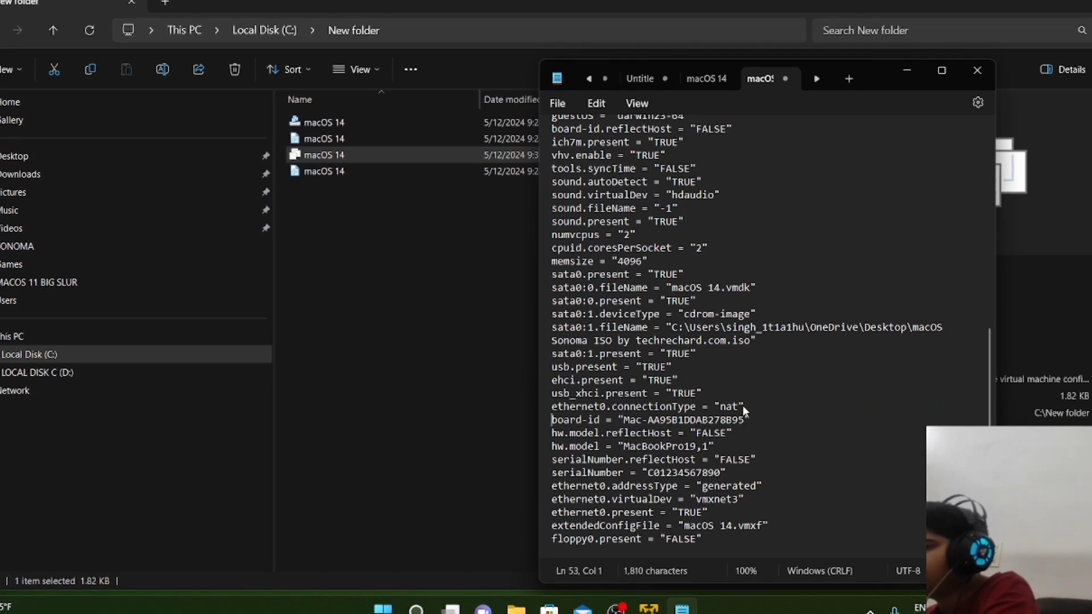
triple_click(545, 420)
triple_click(545, 433)
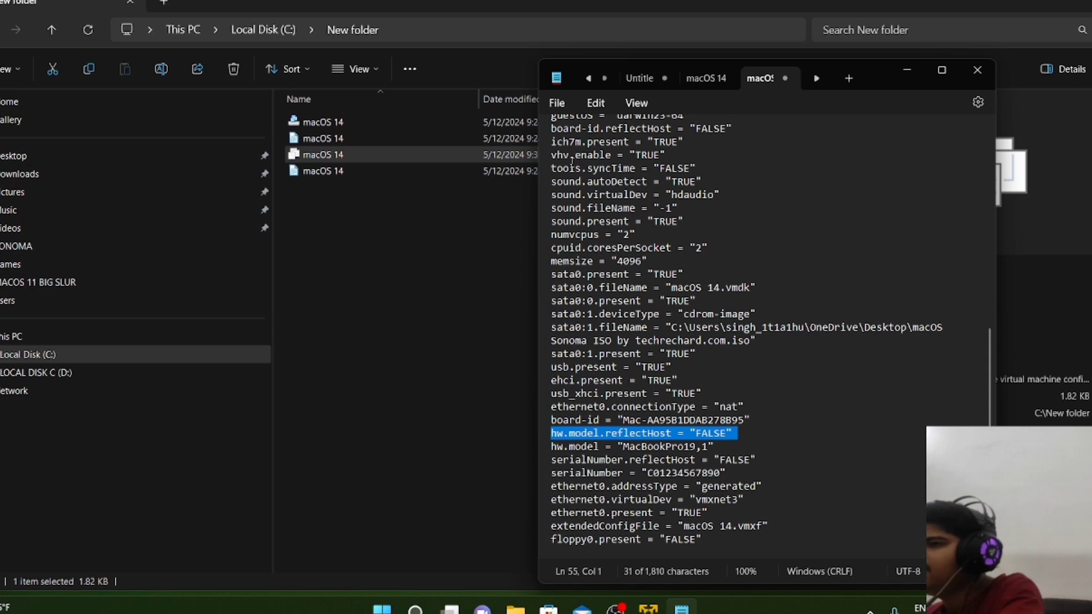
Save the corrected configuration file and close Notepad.
click(553, 103)
click(583, 203)
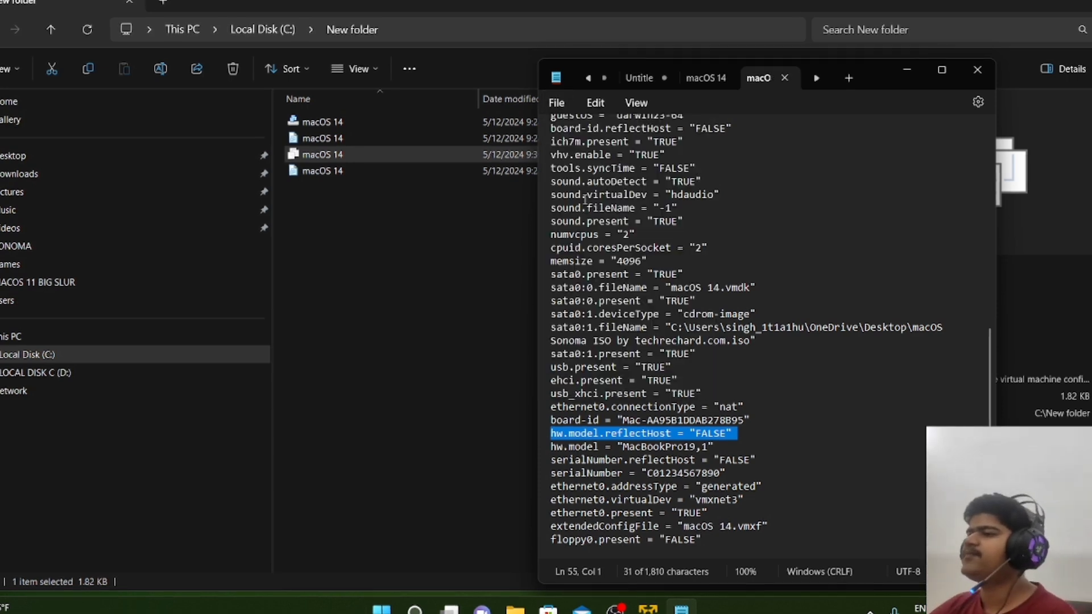
click(976, 71)
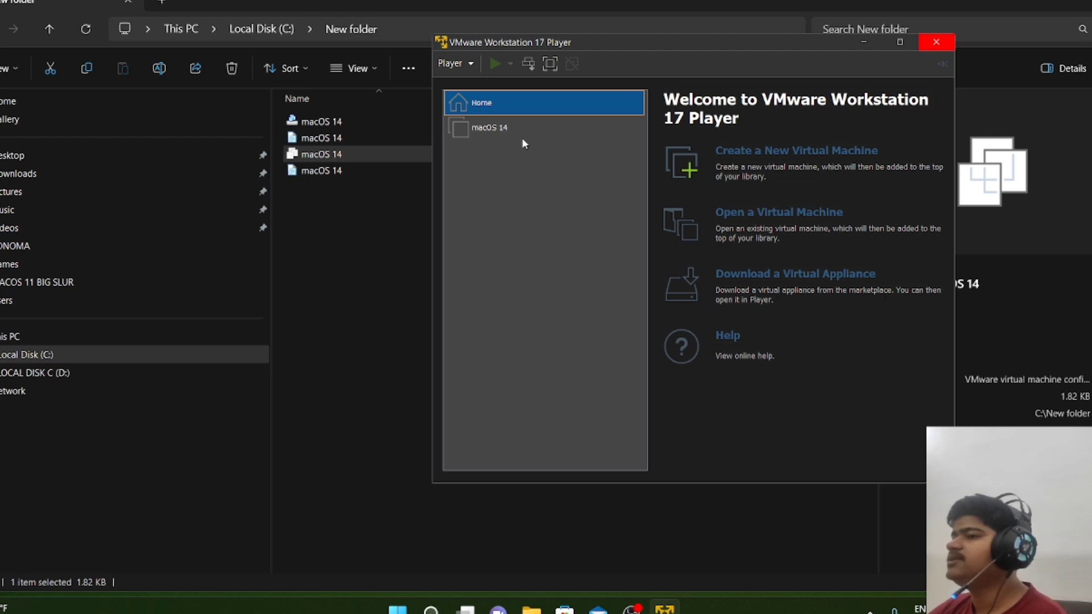
Start the macOS 14 virtual machine in full screen and accept English as the setup language.
click(521, 137)
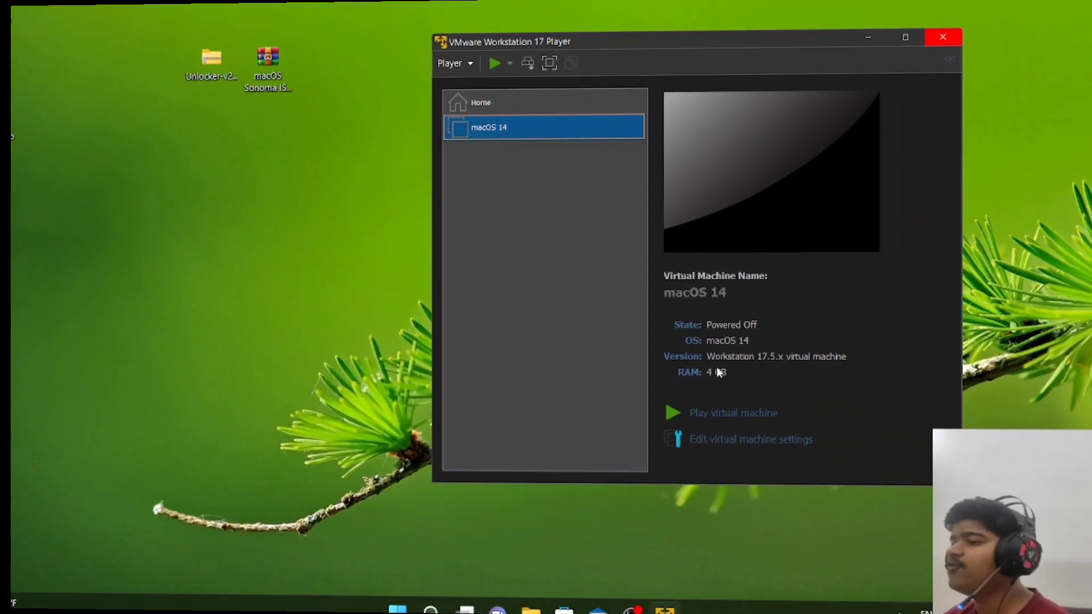
click(680, 413)
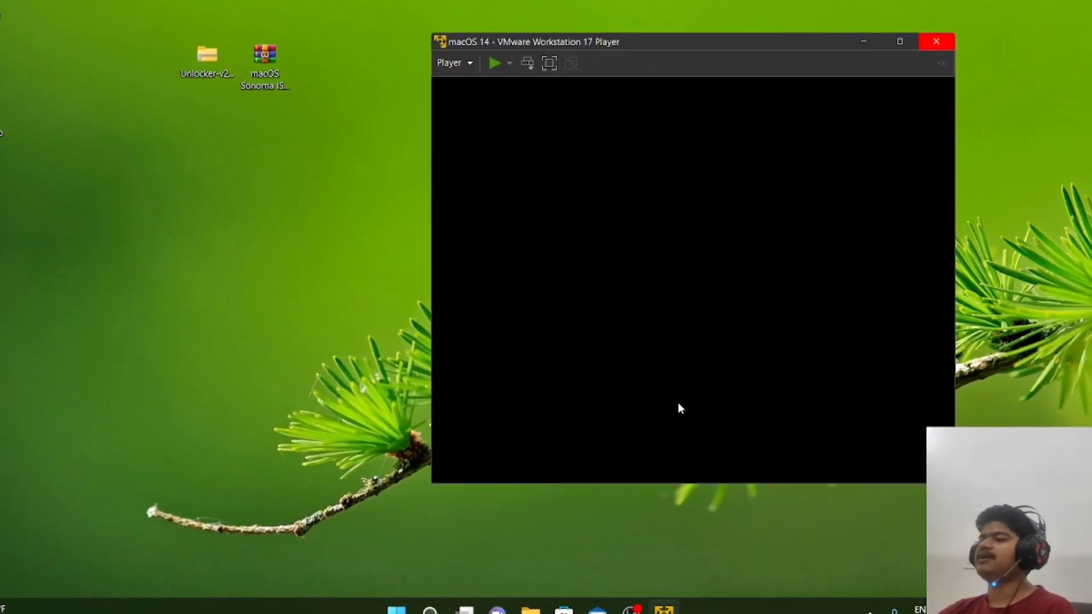
click(550, 64)
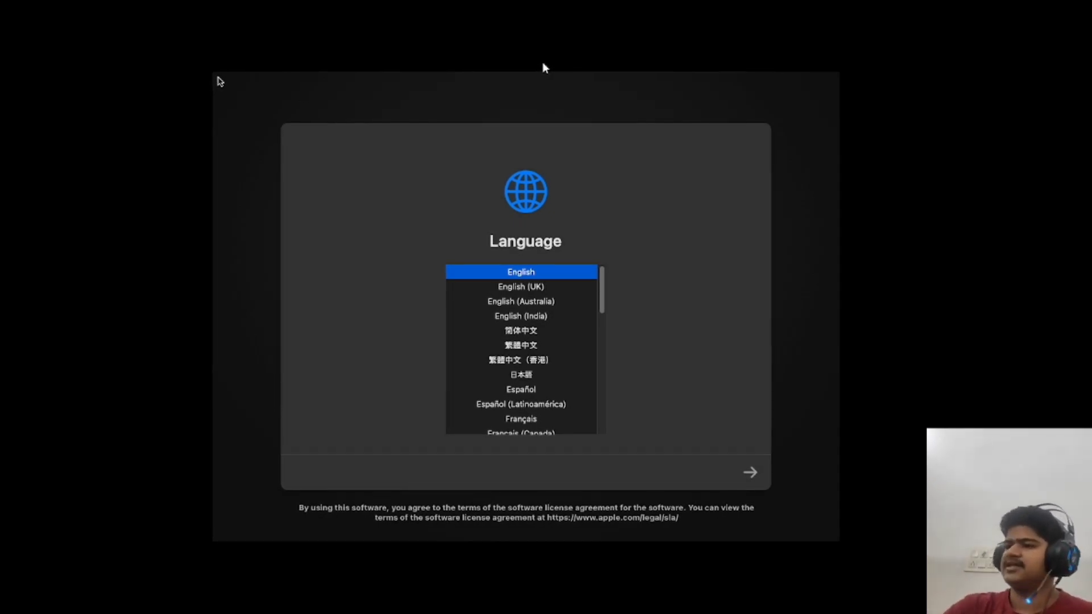
click(748, 482)
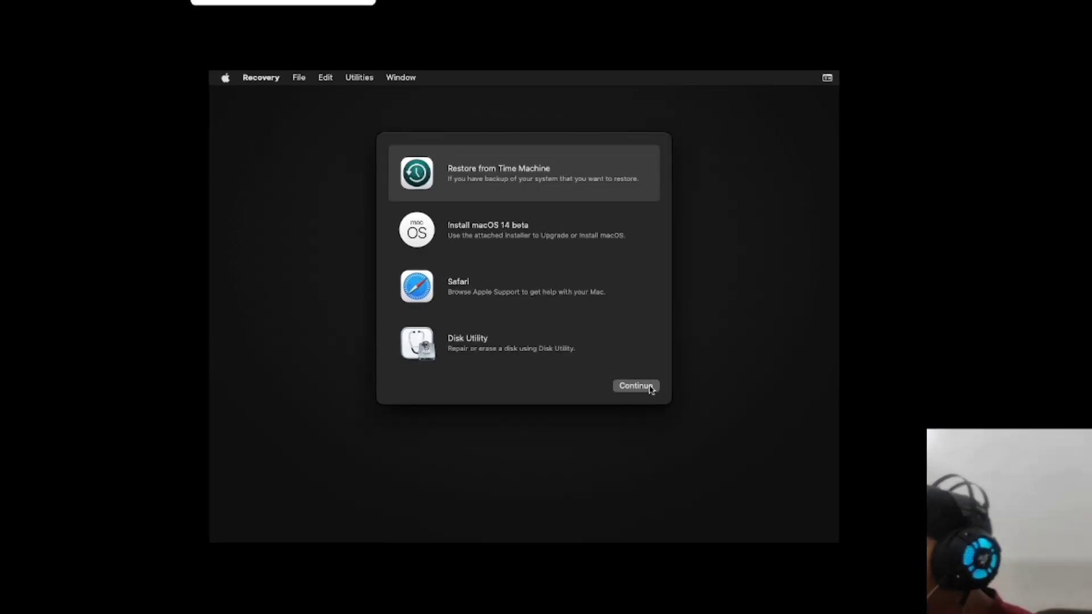
Launch Install macOS 14 beta from the Recovery options and continue past its welcome page.
click(535, 254)
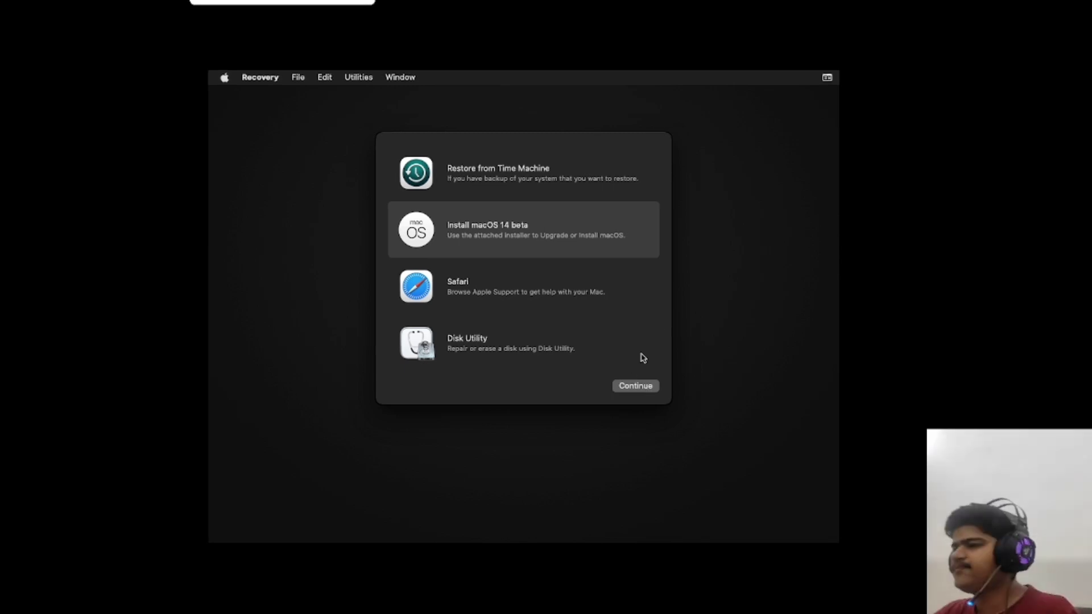
click(636, 385)
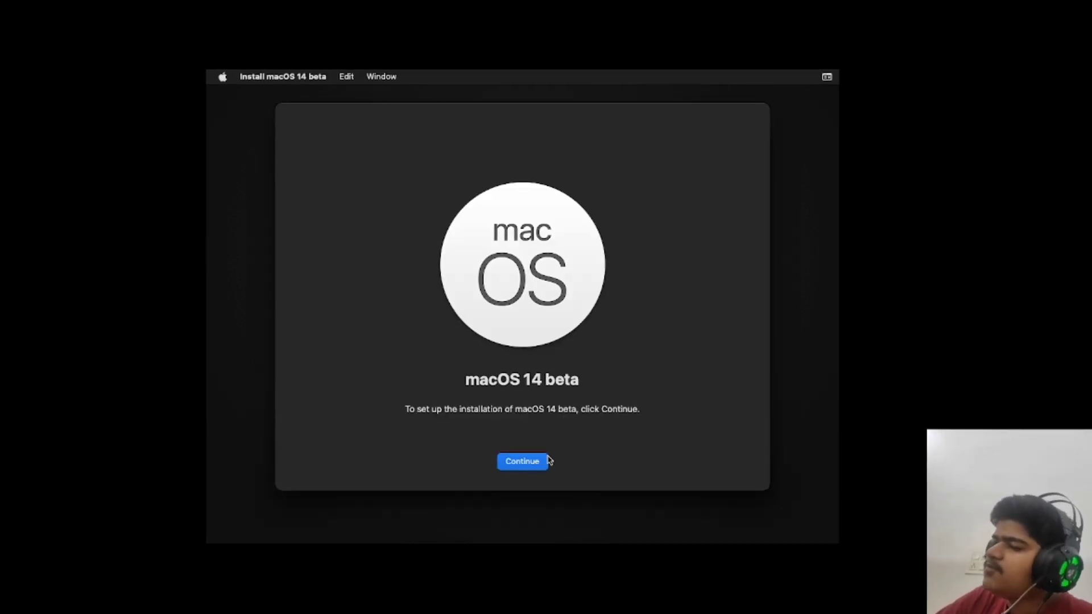
click(546, 461)
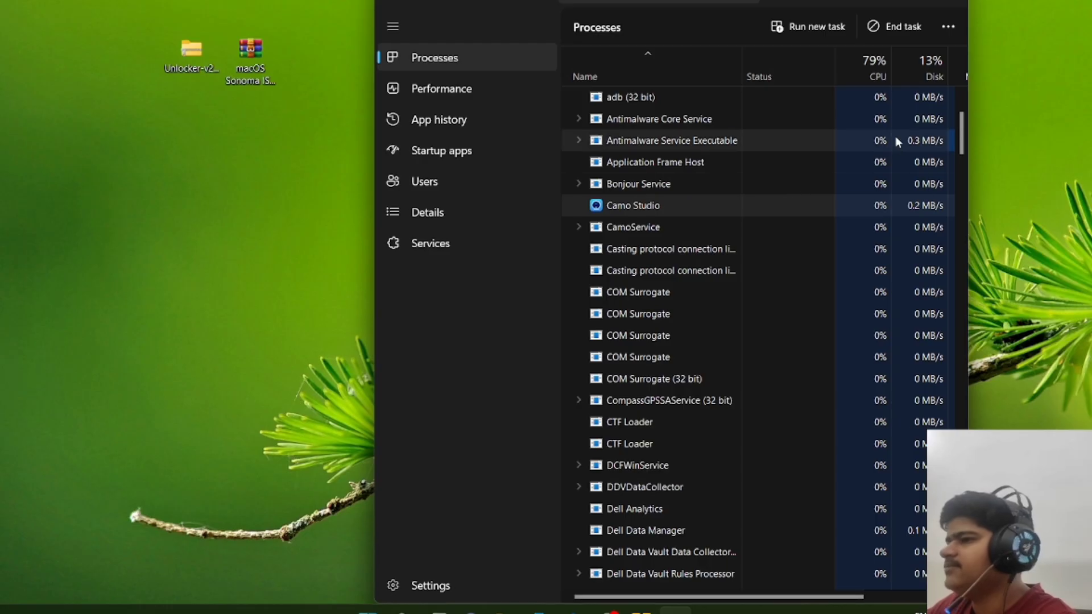
Close Task Manager, return the virtual machine to full screen and agree to the software license agreement.
click(935, 2)
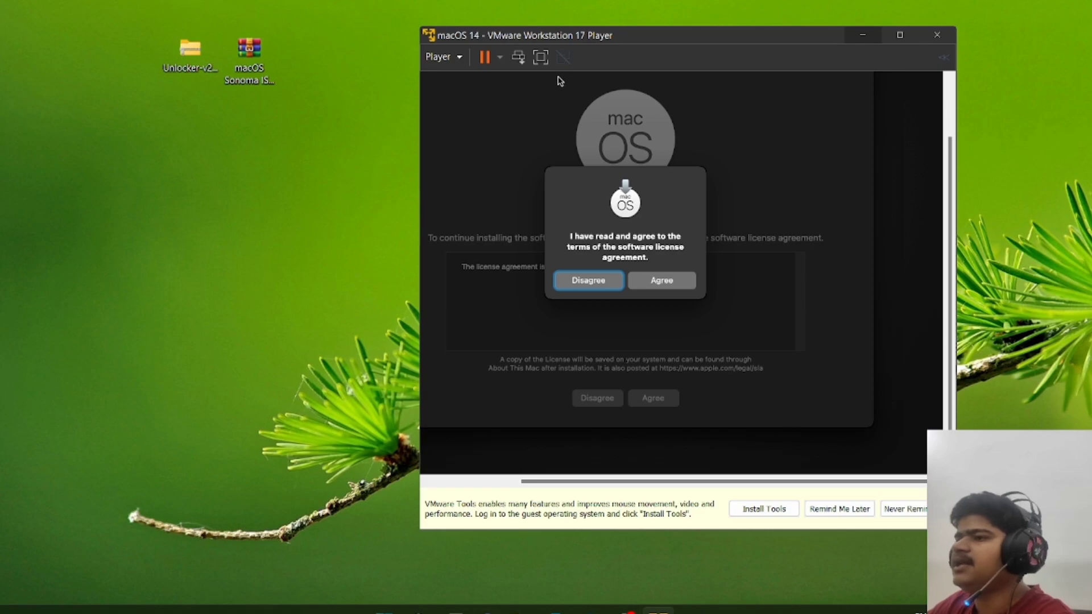
click(541, 61)
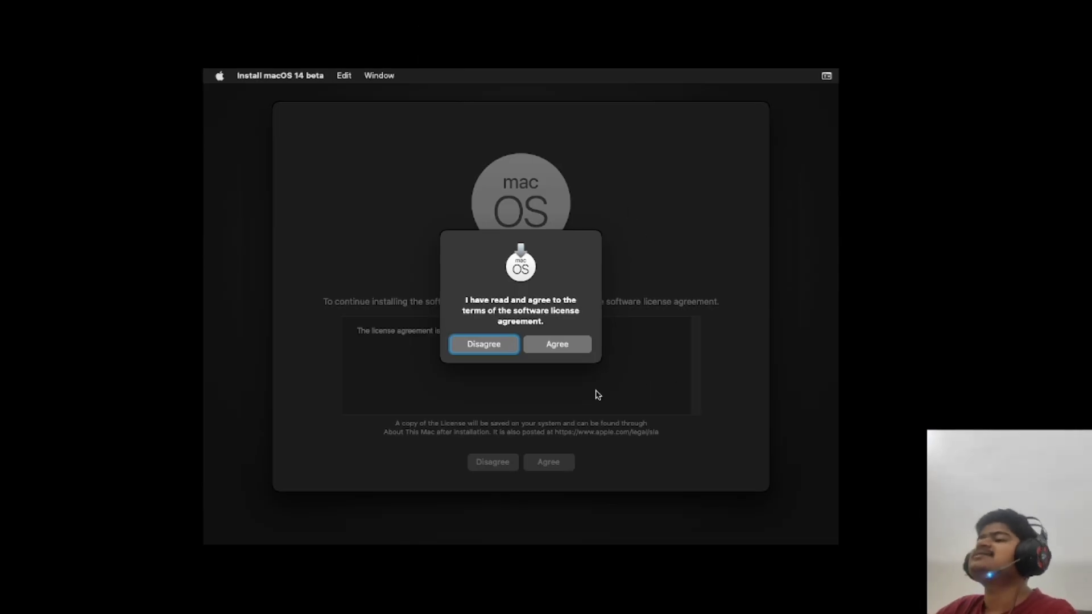
click(566, 346)
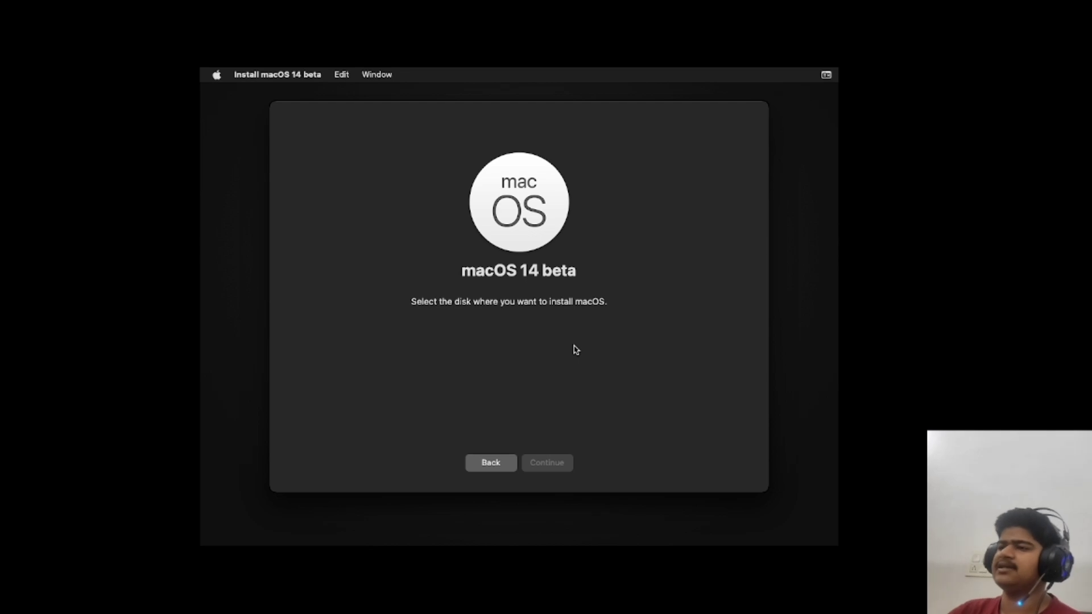
Go back from the installer's disk selection to its welcome page and quit Install macOS.
click(473, 467)
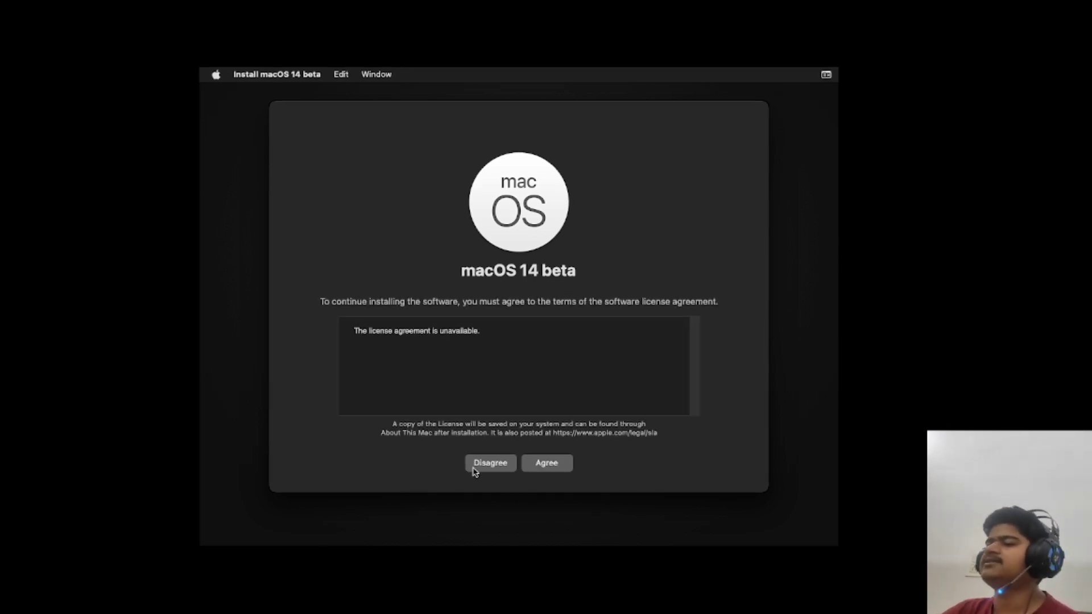
click(475, 465)
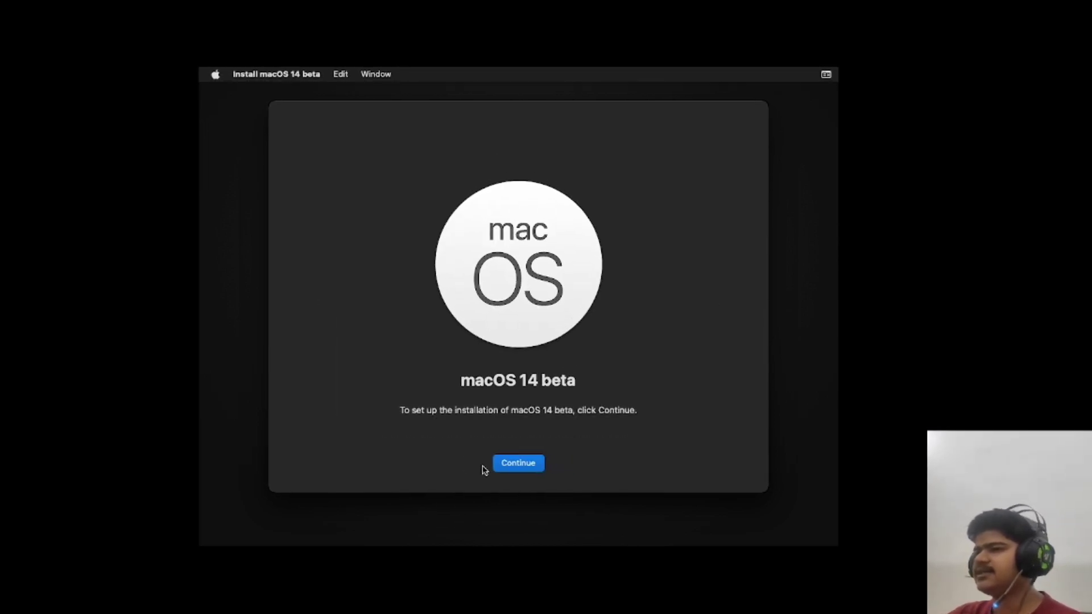
click(272, 70)
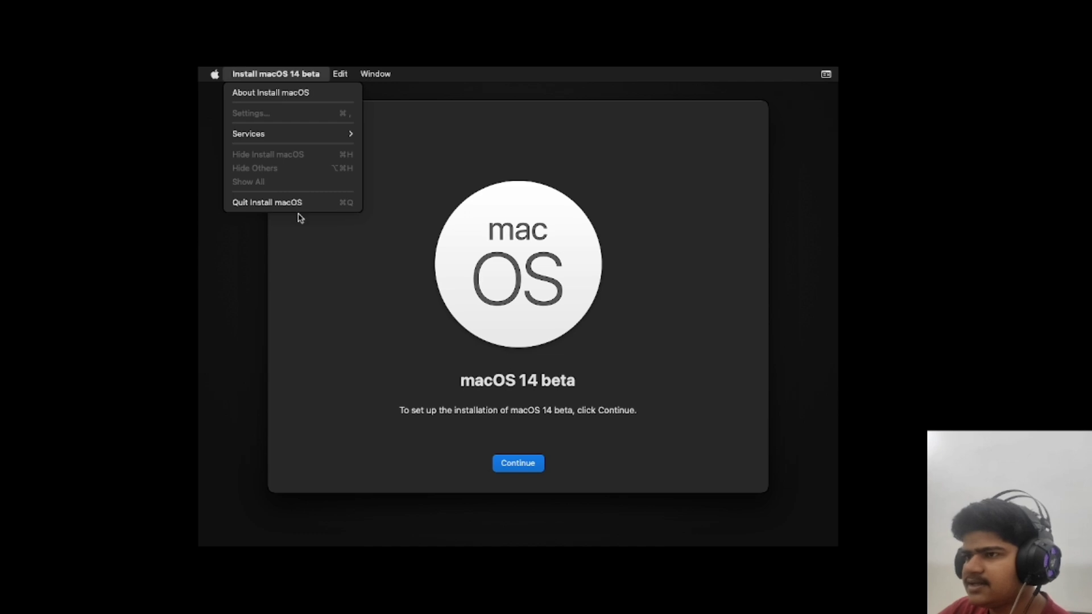
click(317, 202)
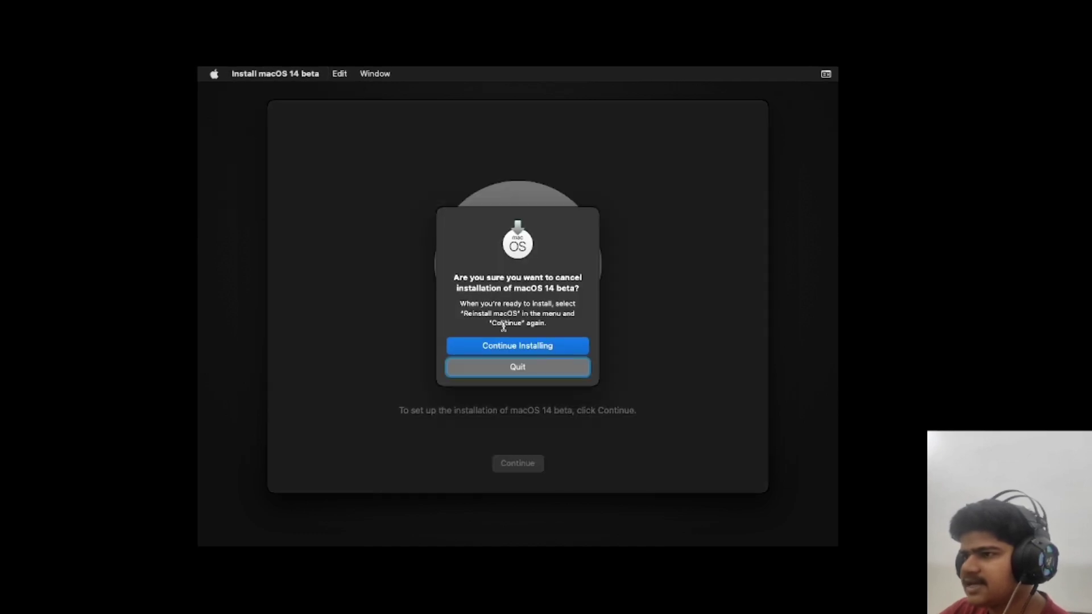
click(521, 375)
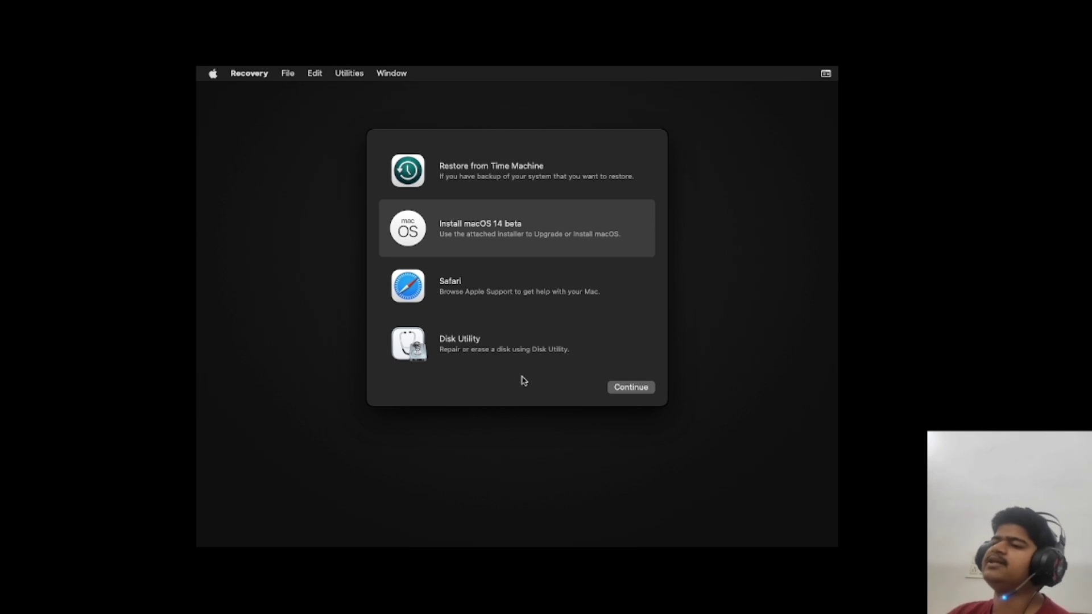
Launch Disk Utility from the Recovery options and select the VMware Virtual SATA Hard Drive Media disk.
click(535, 349)
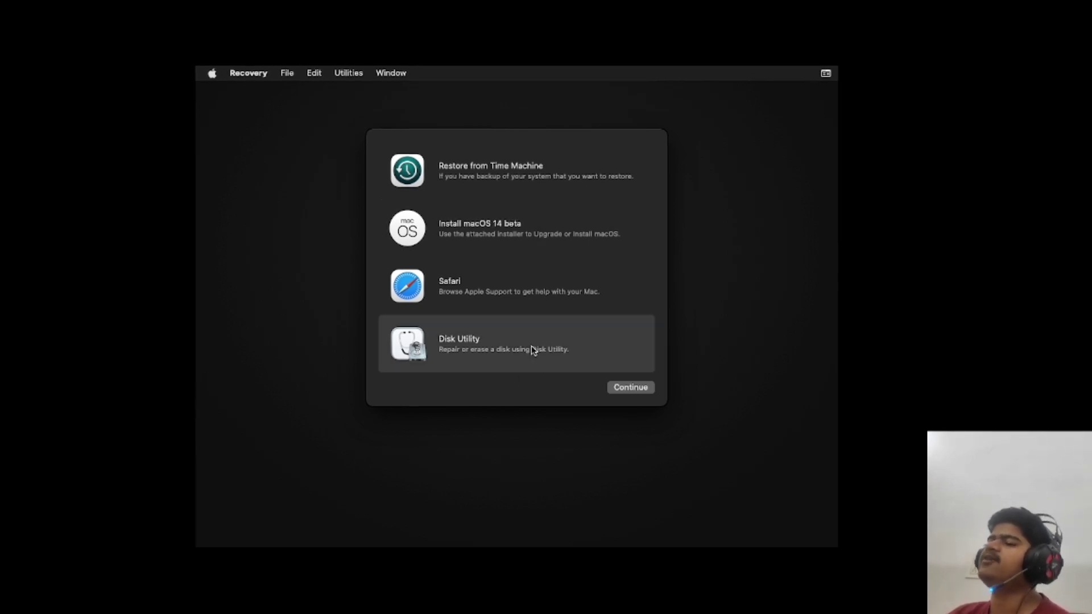
click(640, 390)
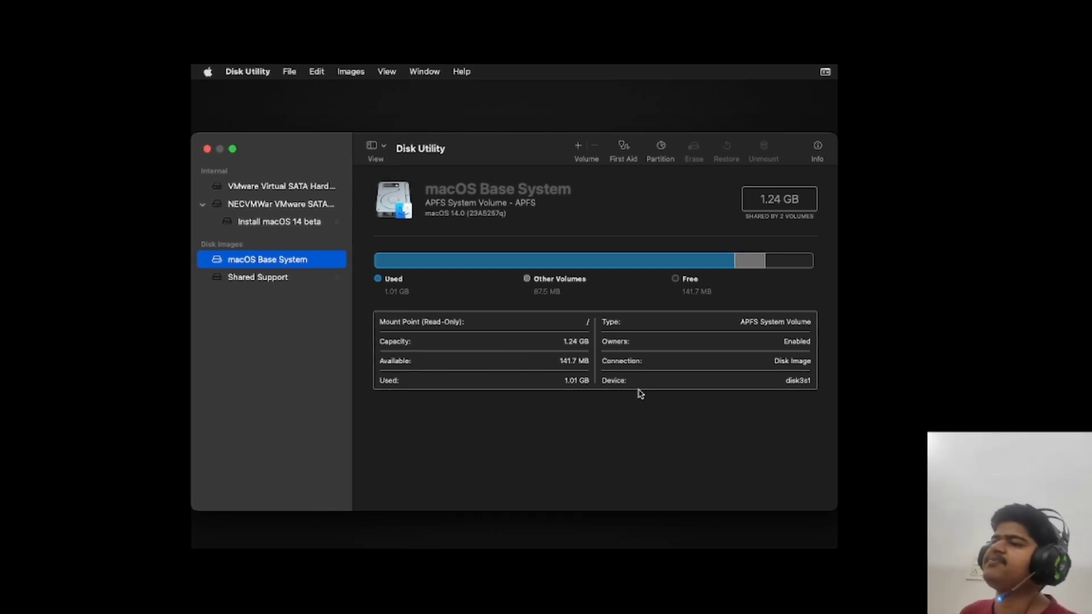
click(280, 188)
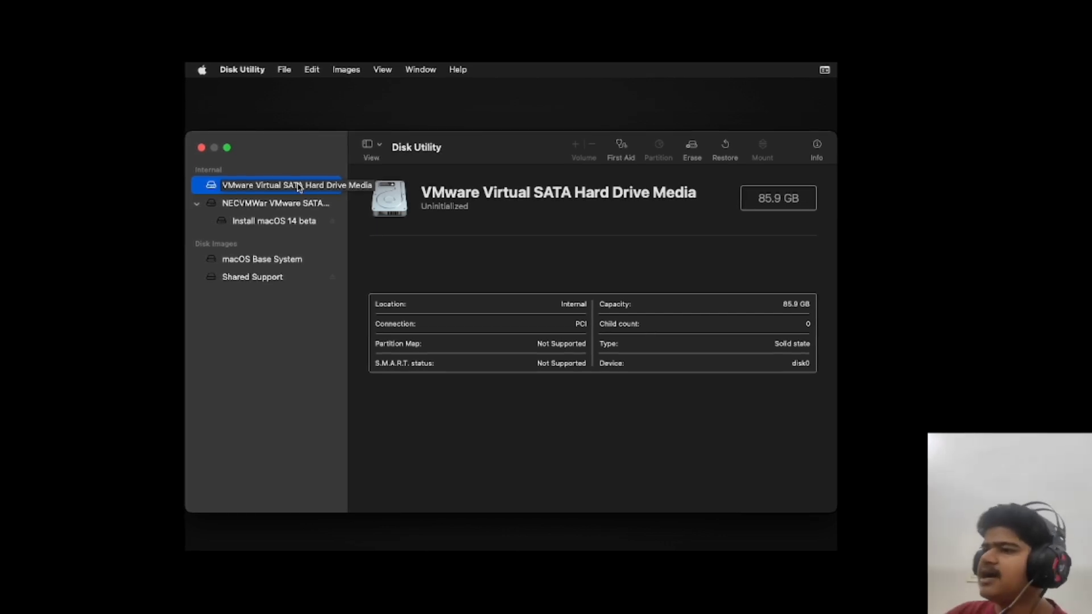
Erase VMware Virtual SATA Hard Drive Media as EKOAHAM with APFS format and GUID Partition Map, and close Disk Utility.
right_click(299, 187)
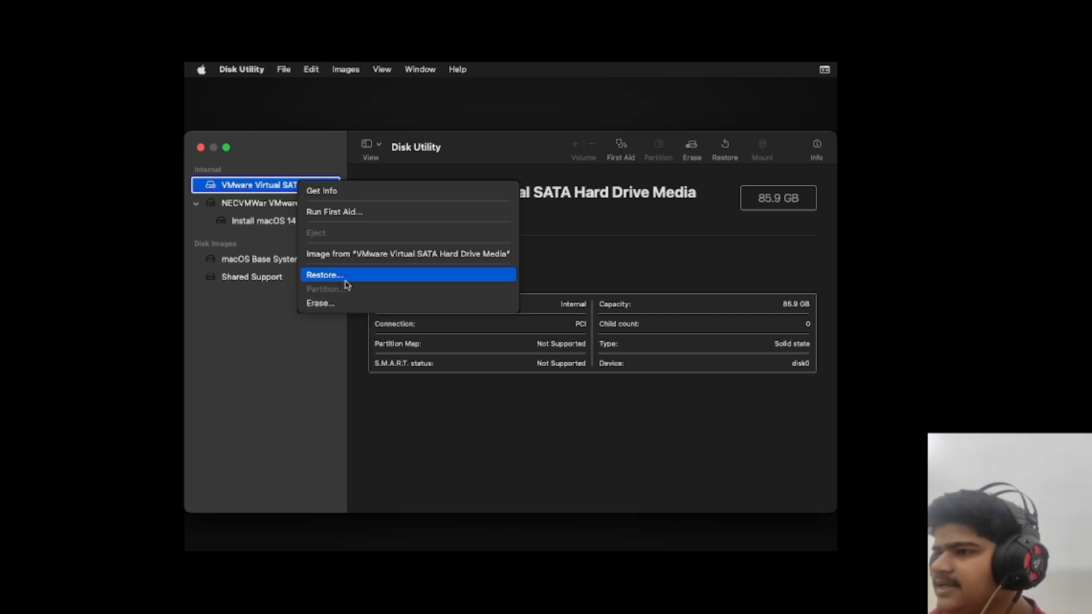
click(355, 303)
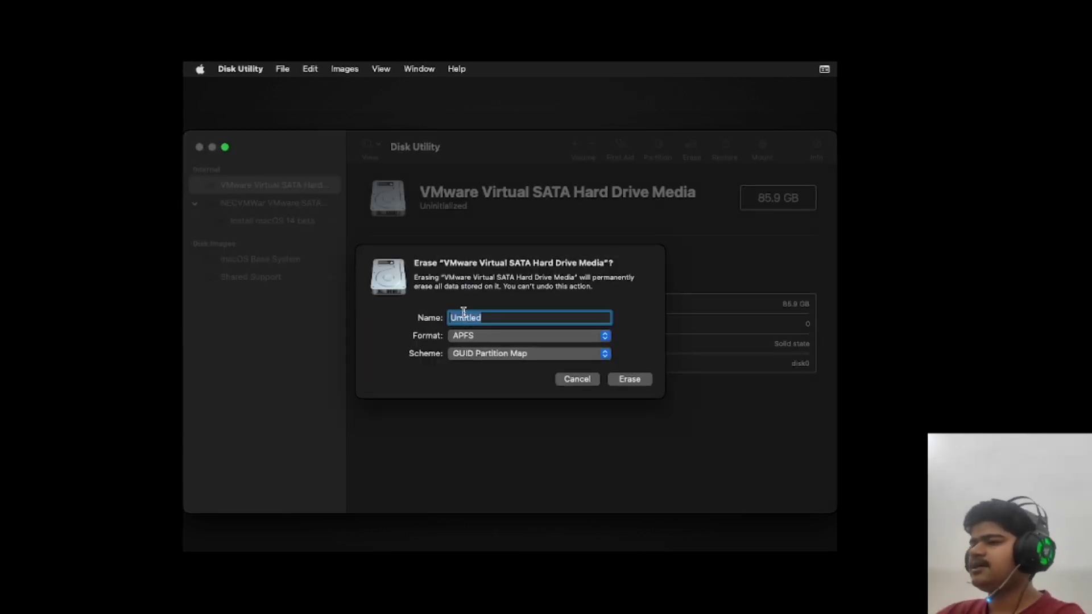
key(BackSpace)
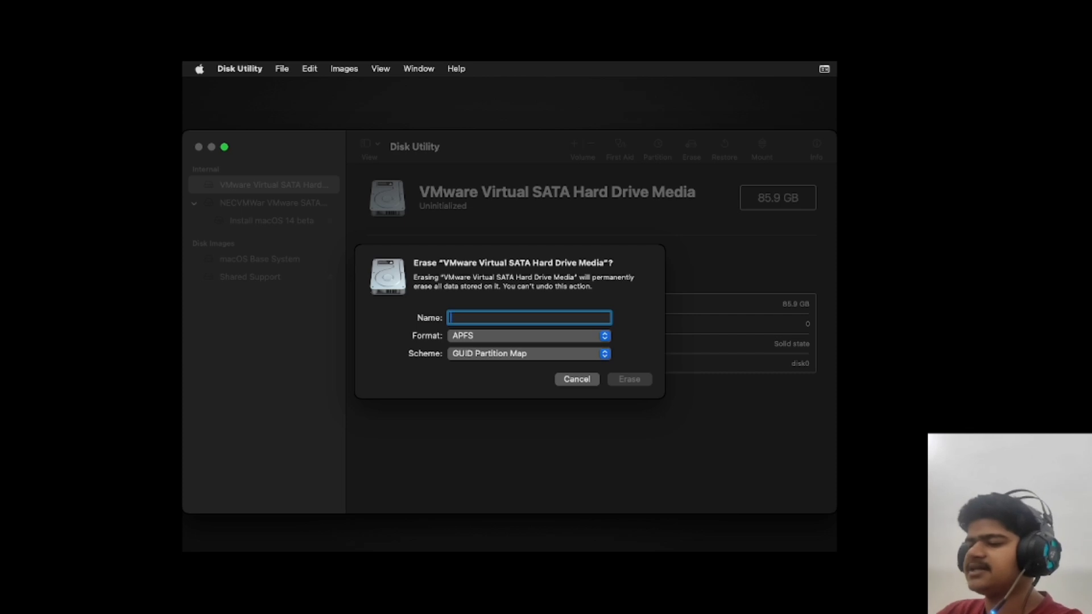
text(EKOAHAM)
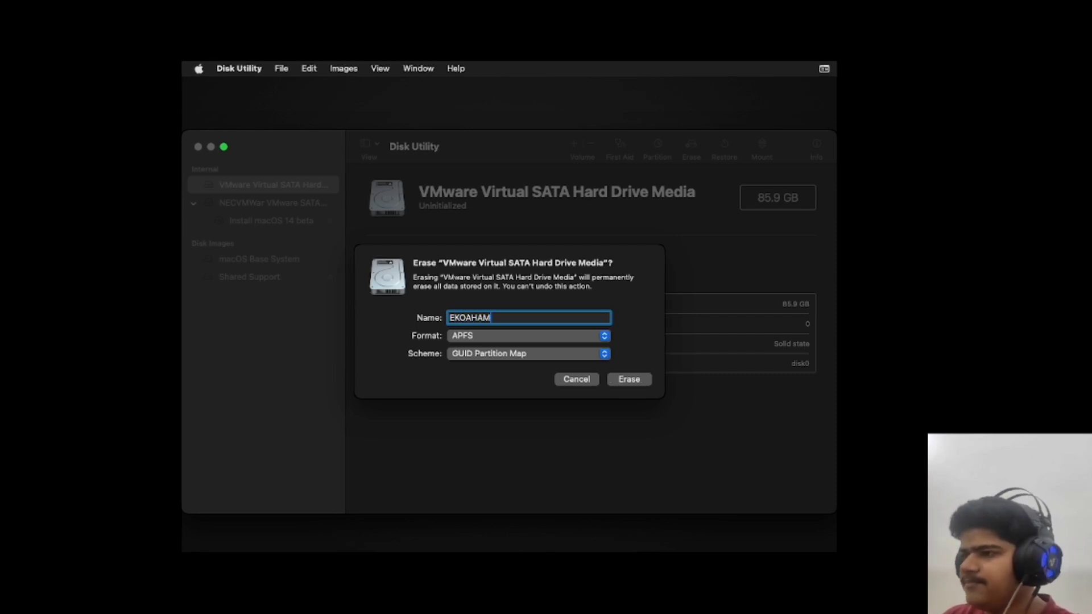
key(Return)
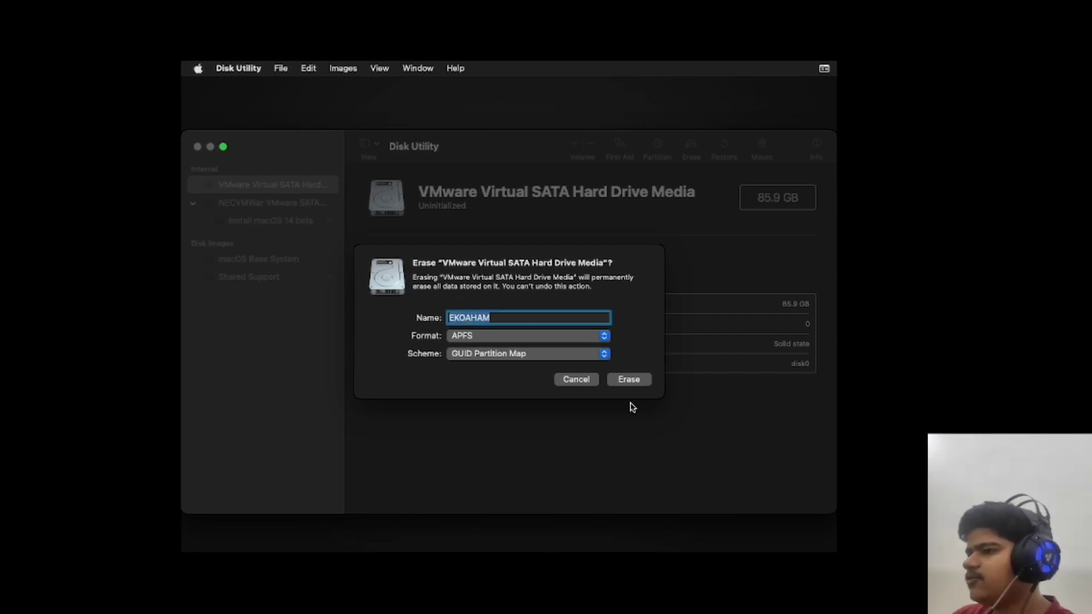
click(629, 380)
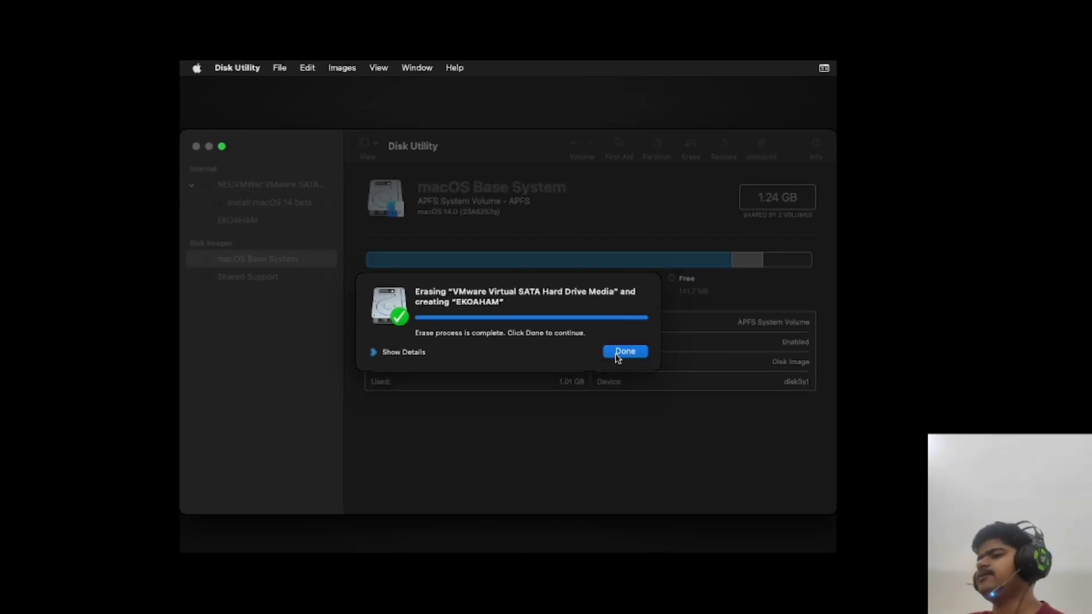
click(623, 352)
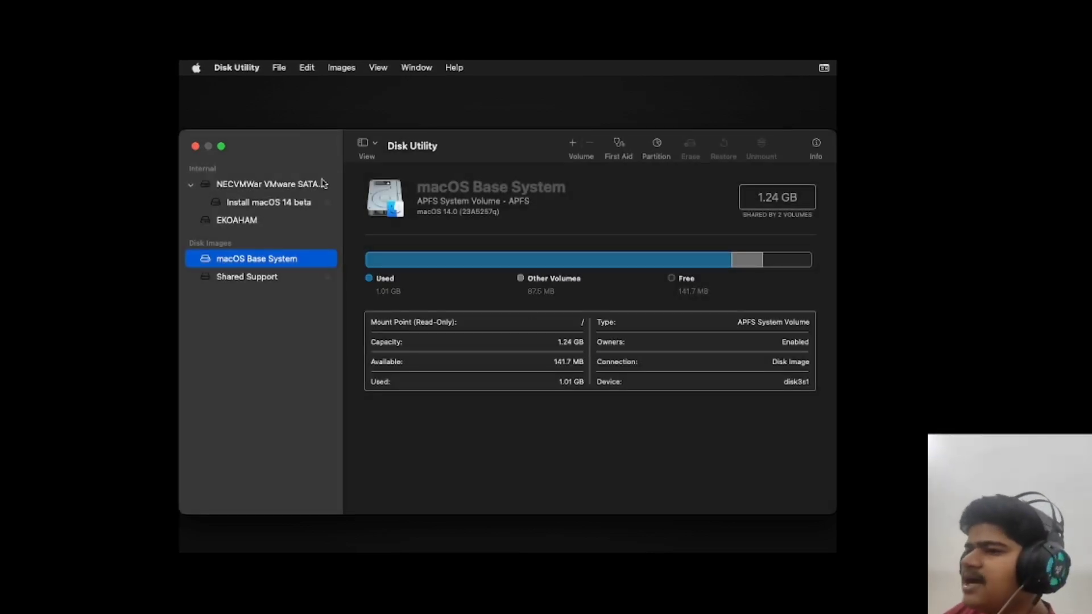
click(195, 146)
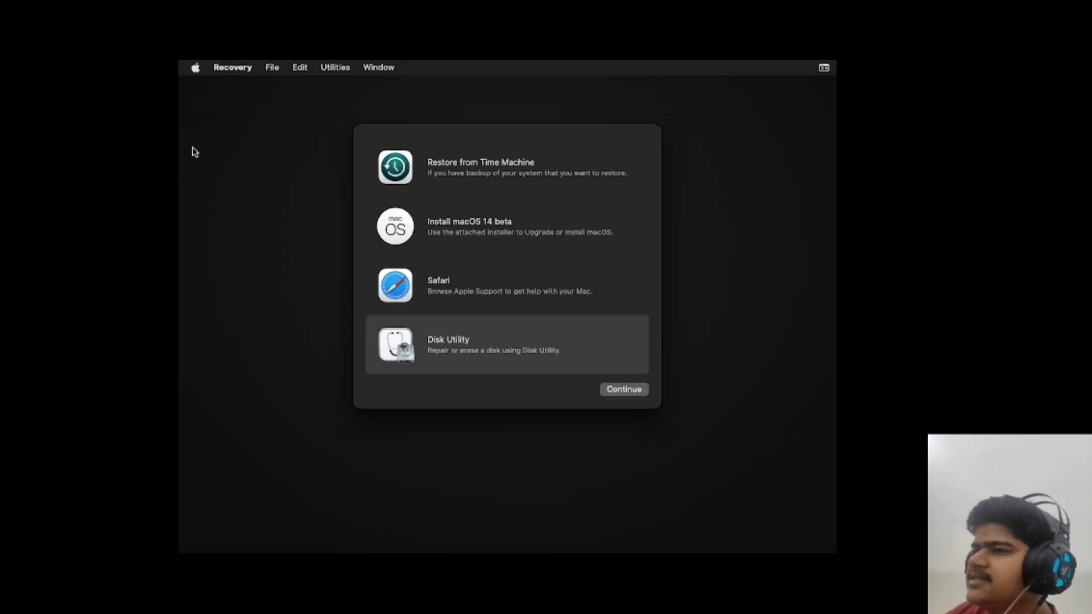
Launch Install macOS 14 beta, agree to the license and start the installation on the EKOAHAM disk.
click(503, 220)
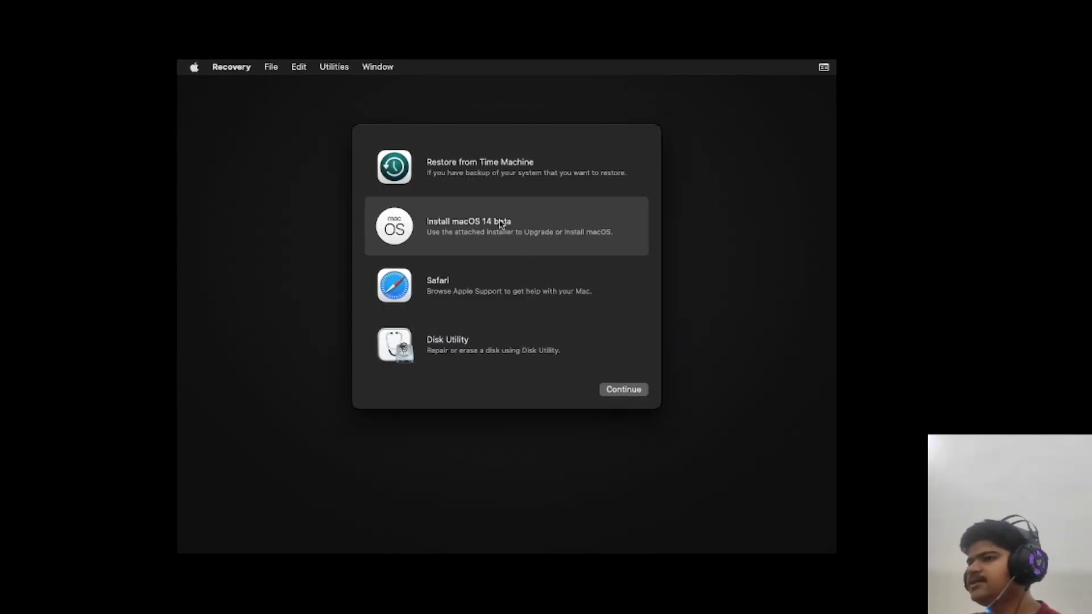
click(624, 392)
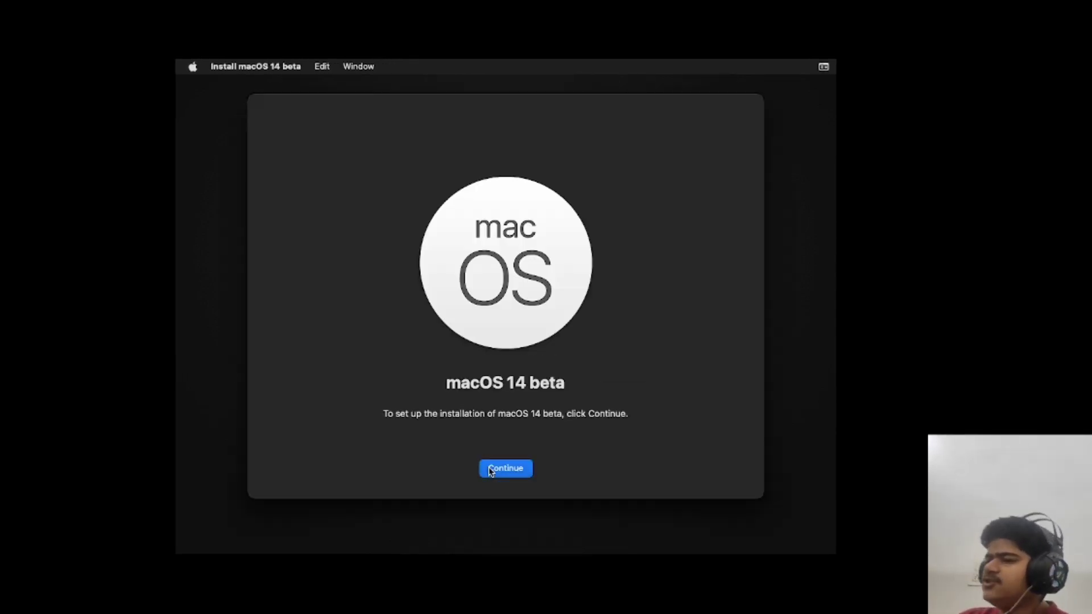
click(520, 470)
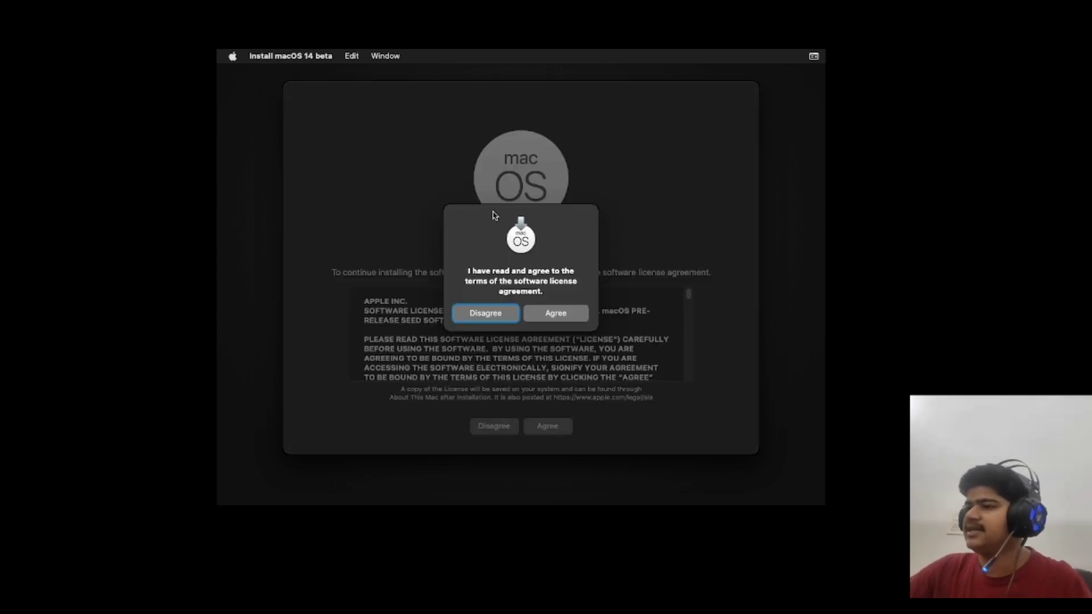
click(571, 319)
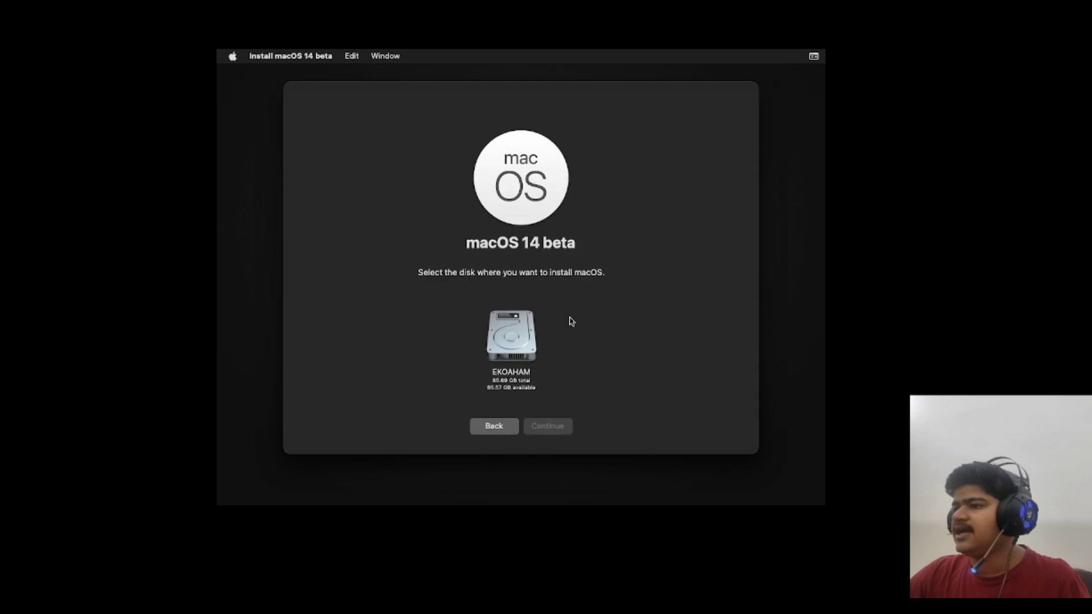
click(537, 348)
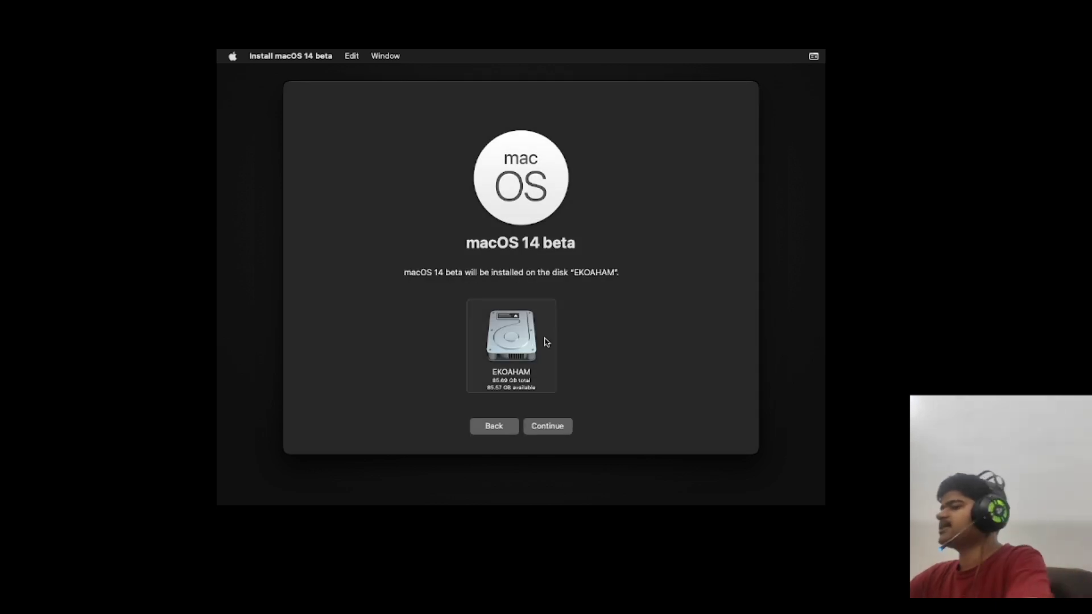
click(558, 430)
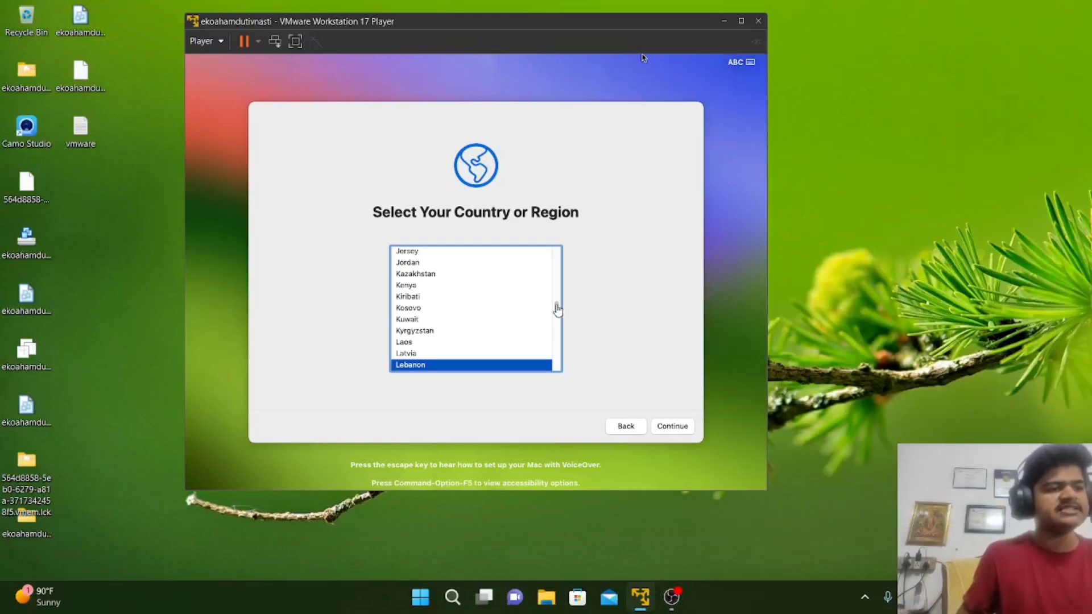
Choose India as the country or region and accept the suggested written and spoken languages.
mouse_move(556, 305)
mouse_down()
mouse_move(557, 241)
mouse_move(568, 368)
mouse_move(555, 303)
mouse_up()
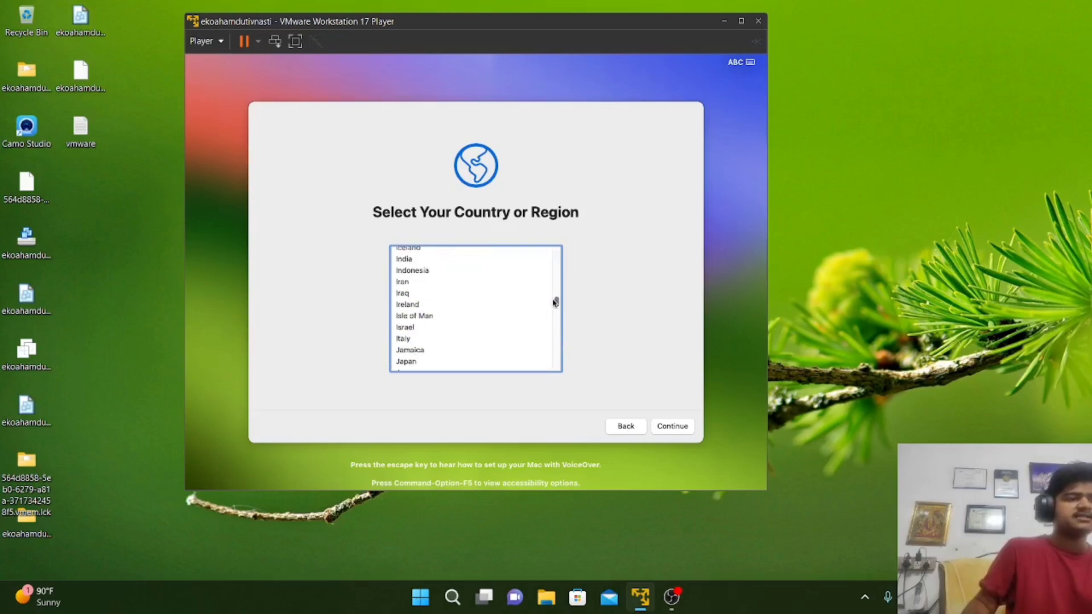
click(433, 261)
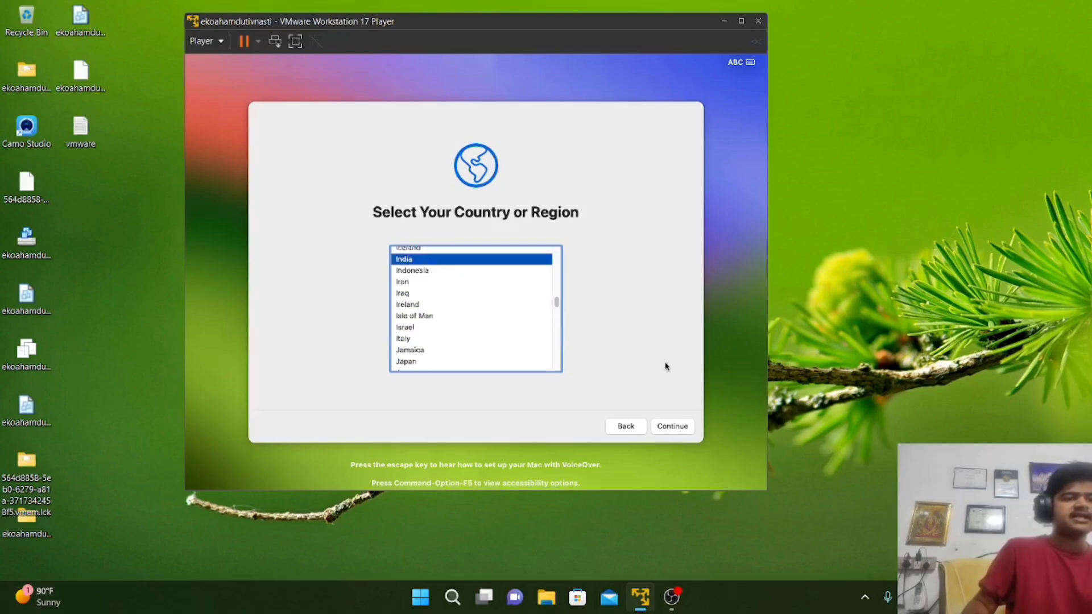
click(672, 426)
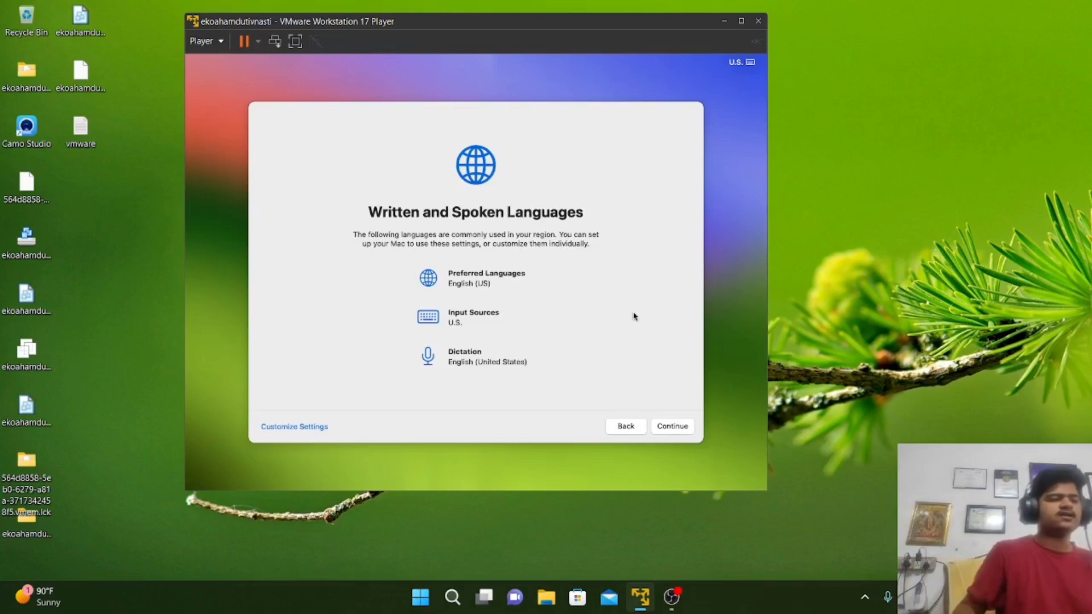
click(680, 424)
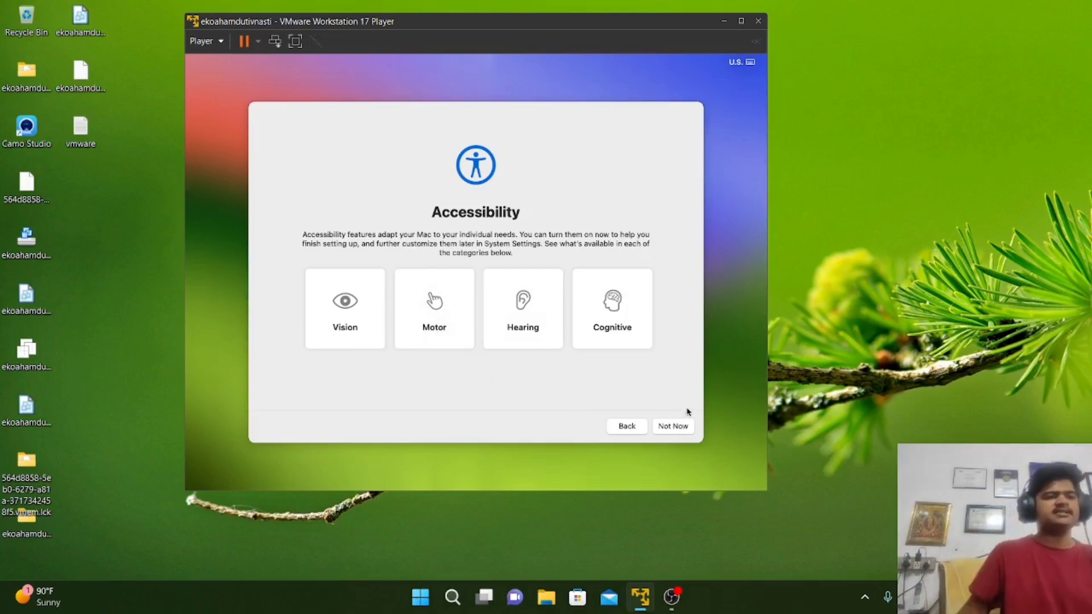
Skip the Accessibility options, Migration Assistant and Apple ID sign-in, continuing past the Data & Privacy page.
click(667, 426)
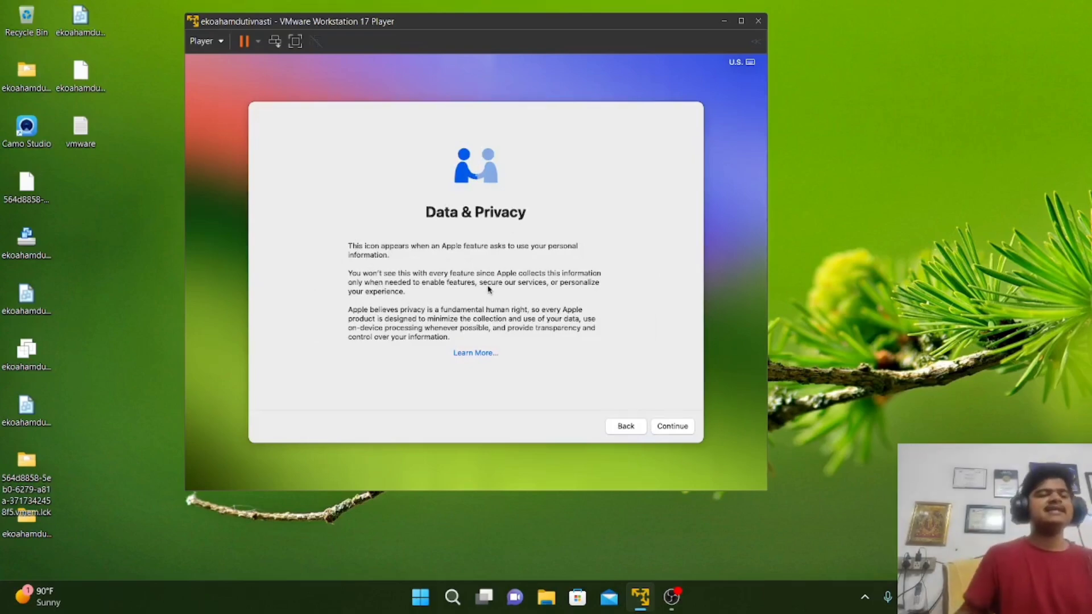
click(672, 428)
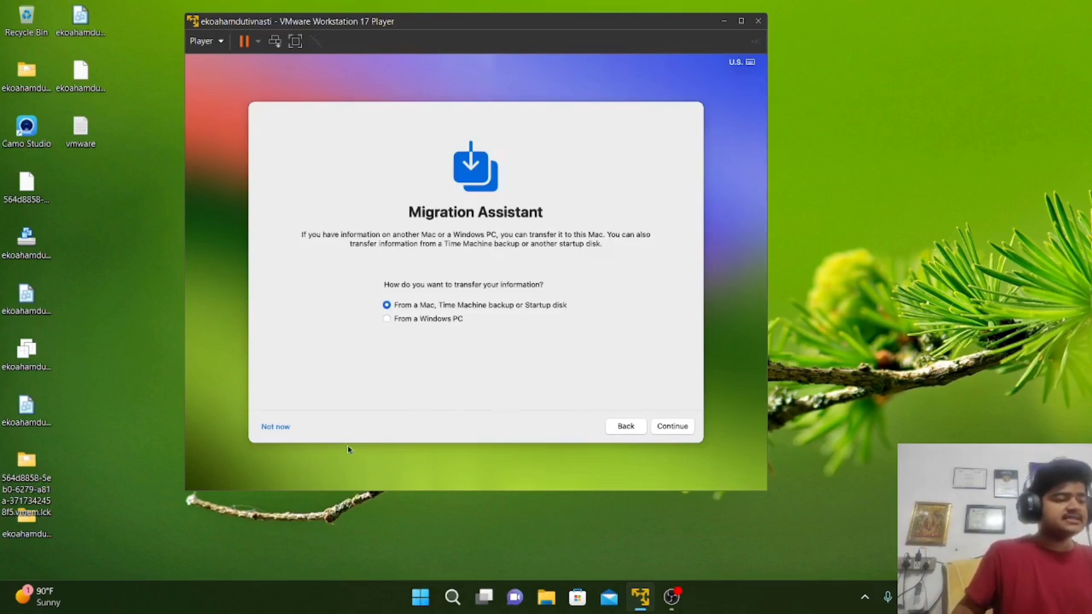
click(286, 428)
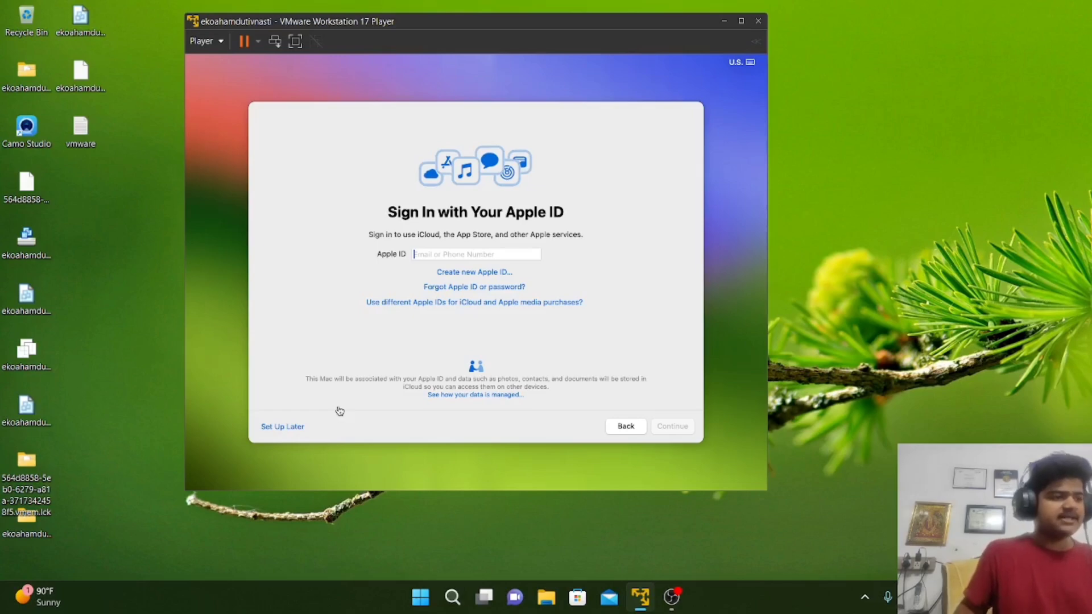
click(275, 428)
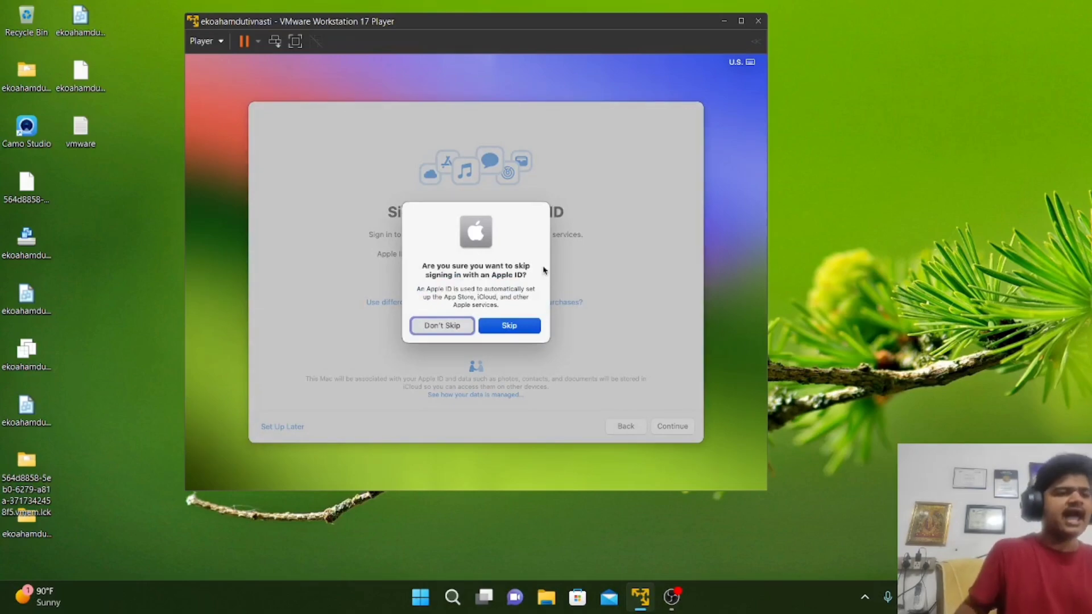
click(507, 326)
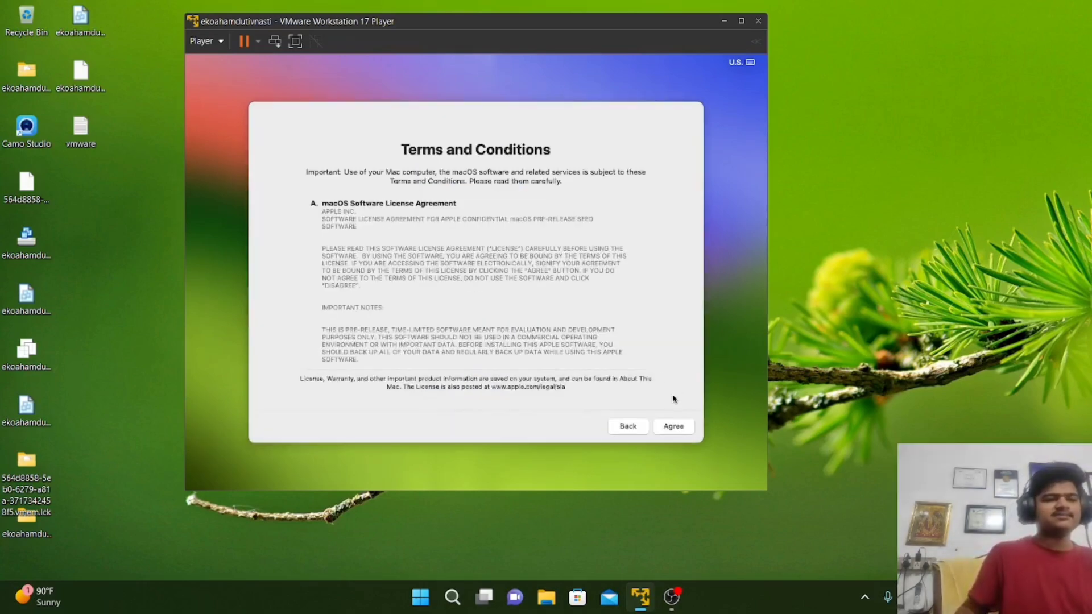
Agree to the macOS Software License Agreement and fill in the computer account's full name and account name.
click(674, 426)
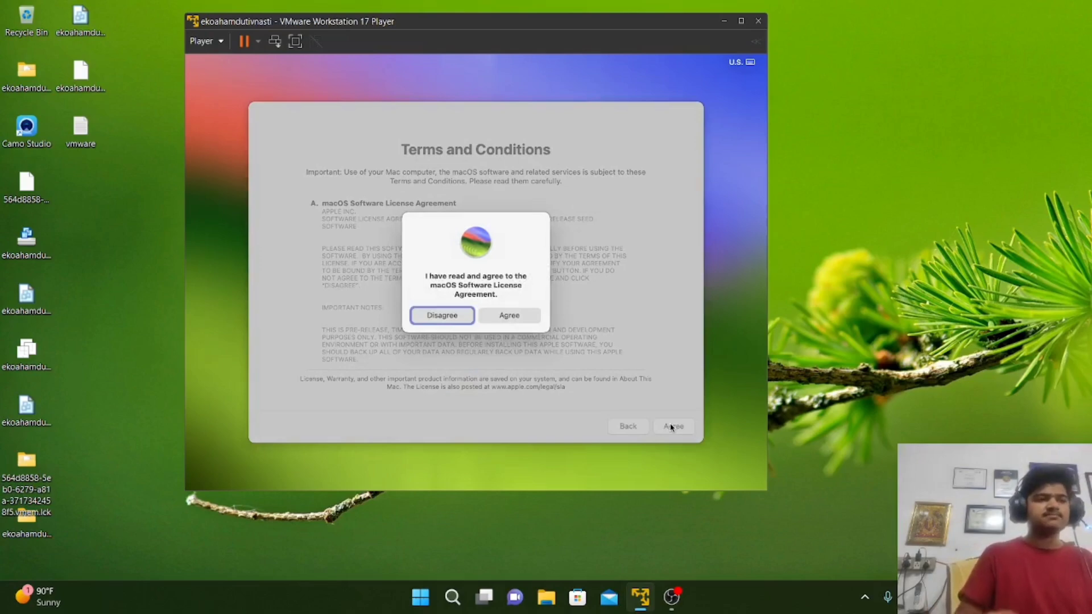
click(527, 321)
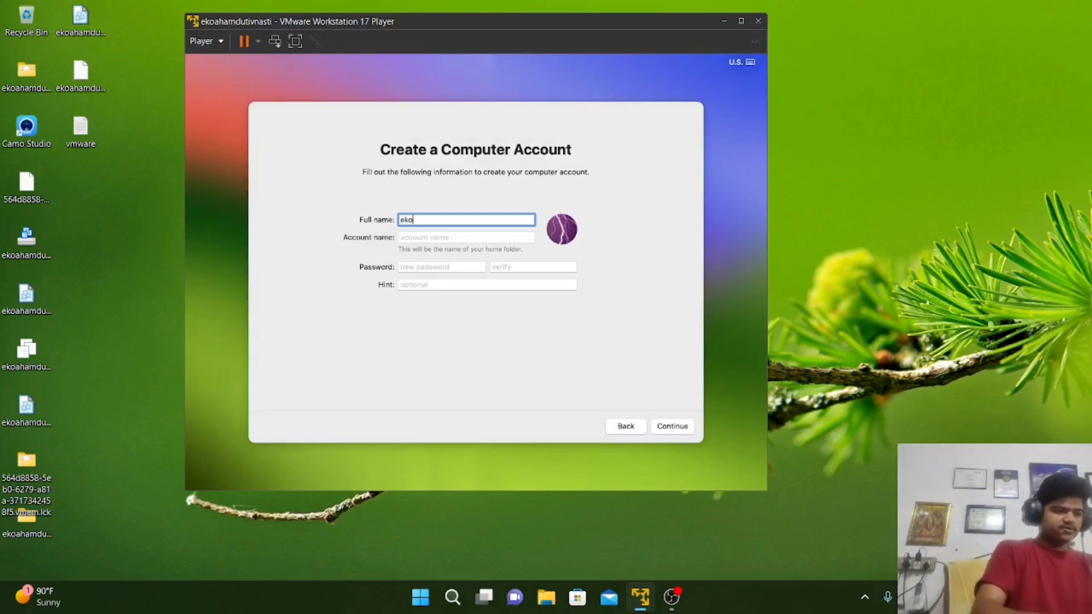
click(436, 238)
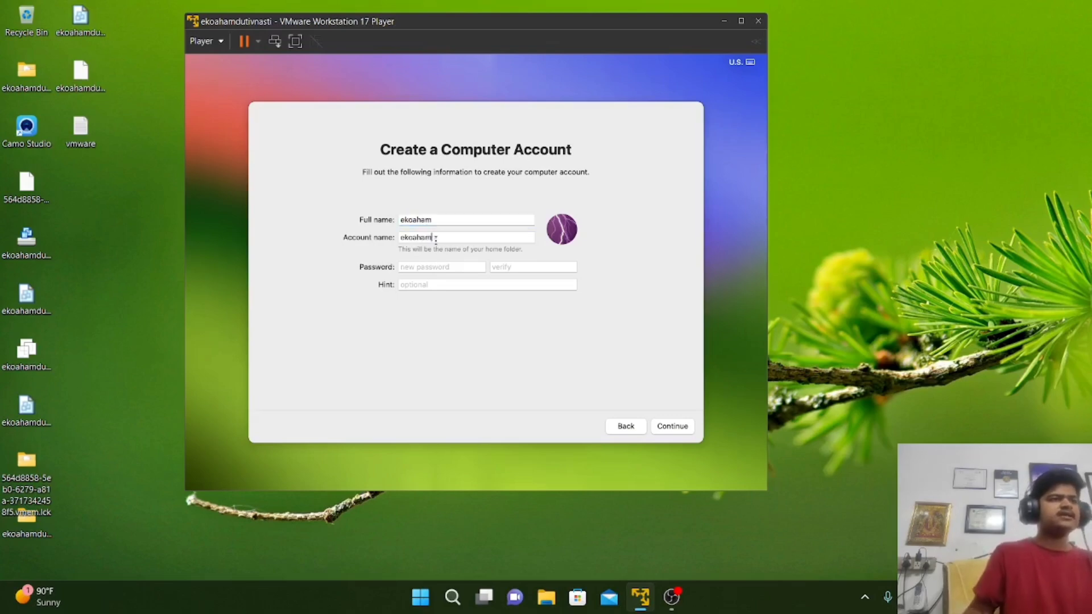
click(295, 41)
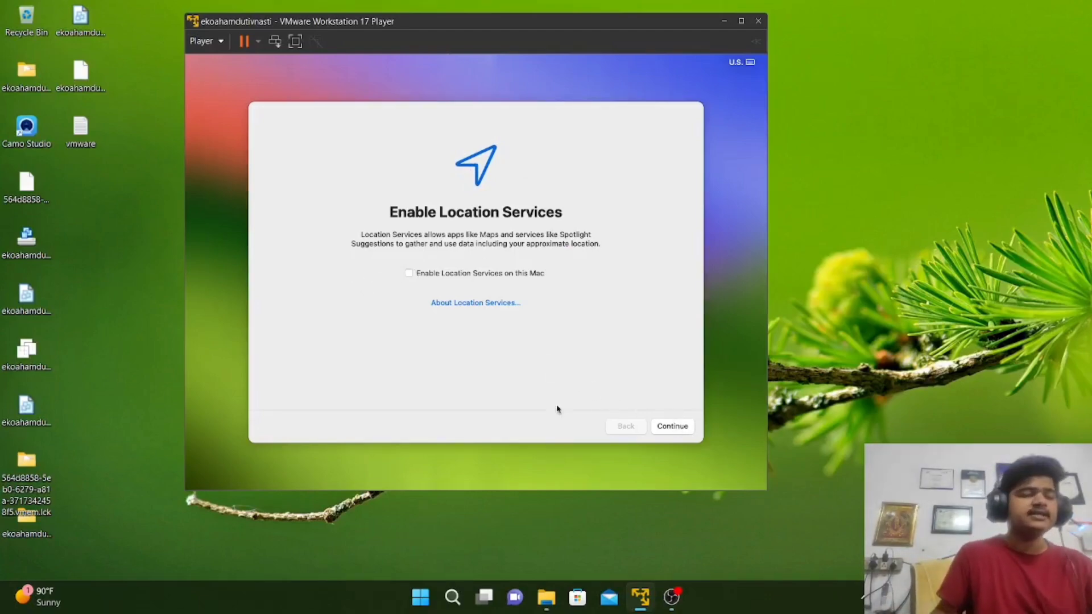
Switch the virtual machine to full screen and continue the setup without using Location Services.
click(295, 41)
key(Return)
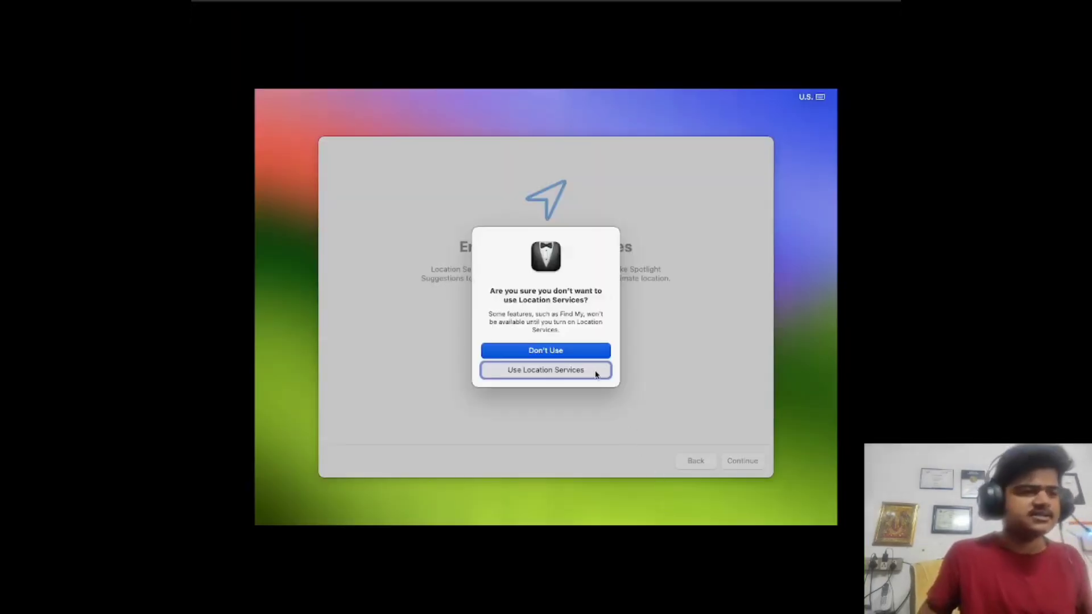
click(578, 348)
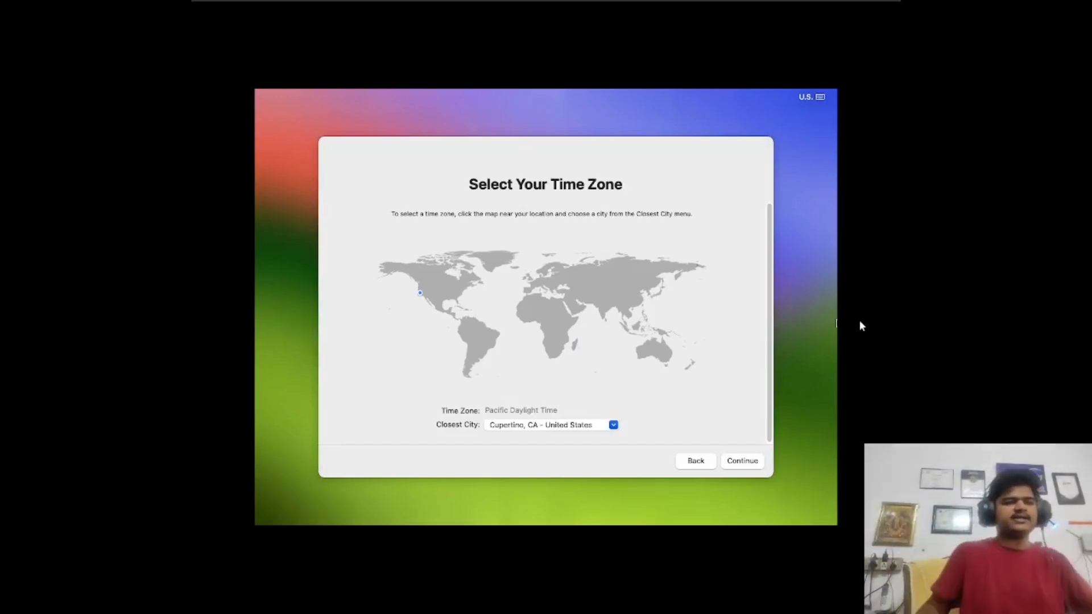
Accept the Cupertino, CA time zone and the Analytics page, and choose the Dark look.
click(747, 463)
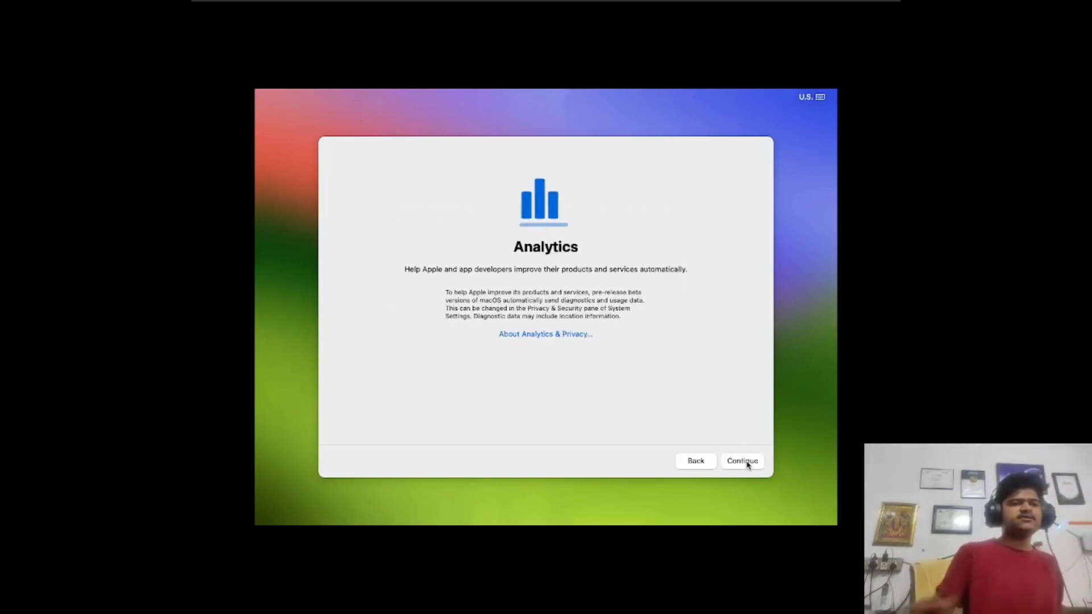
click(747, 463)
click(746, 463)
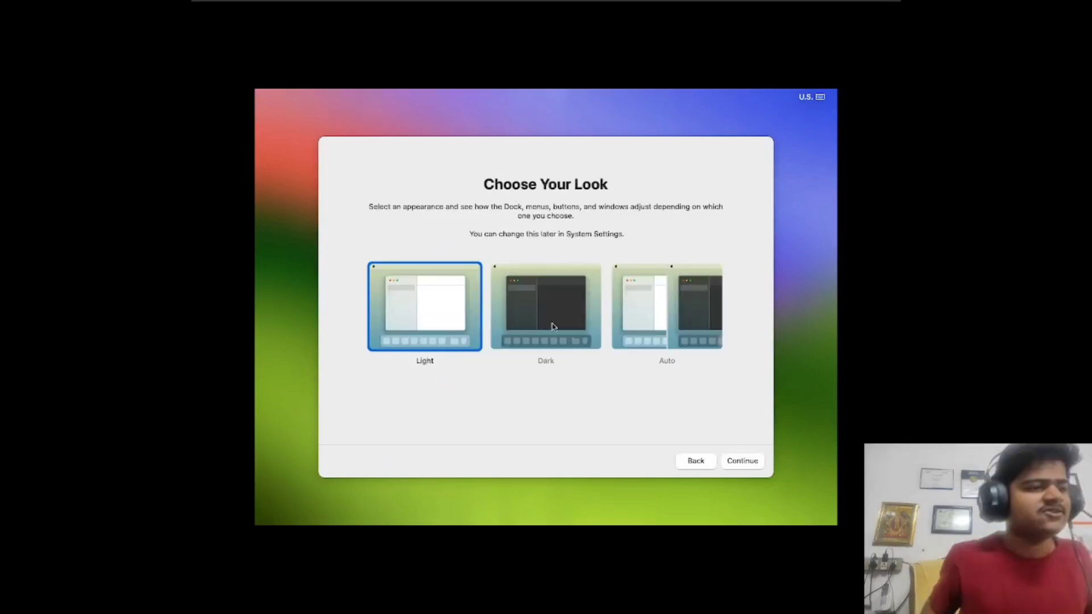
click(552, 327)
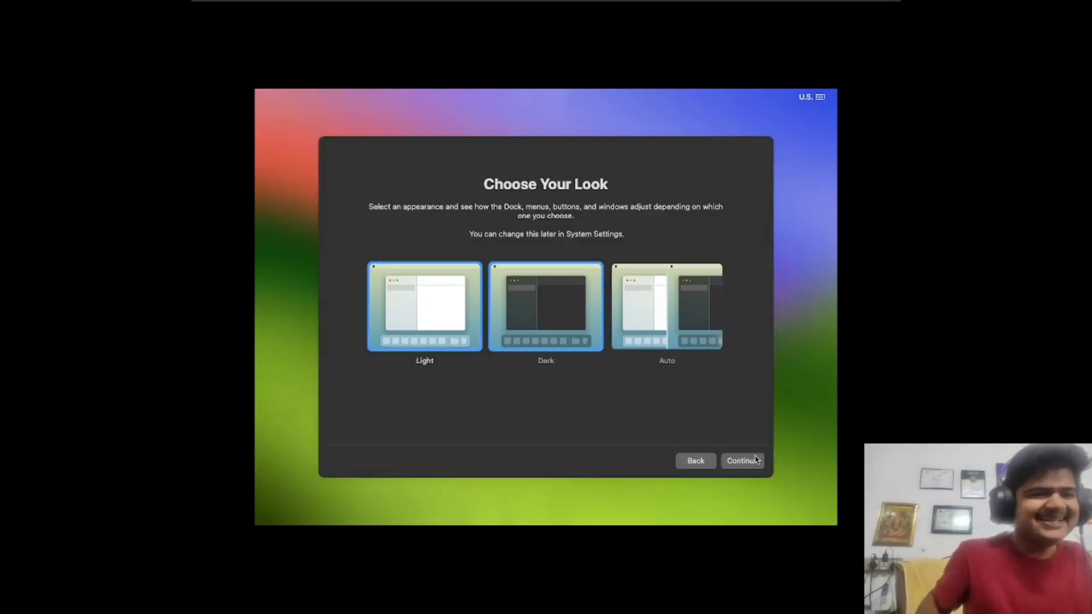
Continue past the look selection to finish the Mac setup and close the Feedback Assistant welcome window.
click(753, 461)
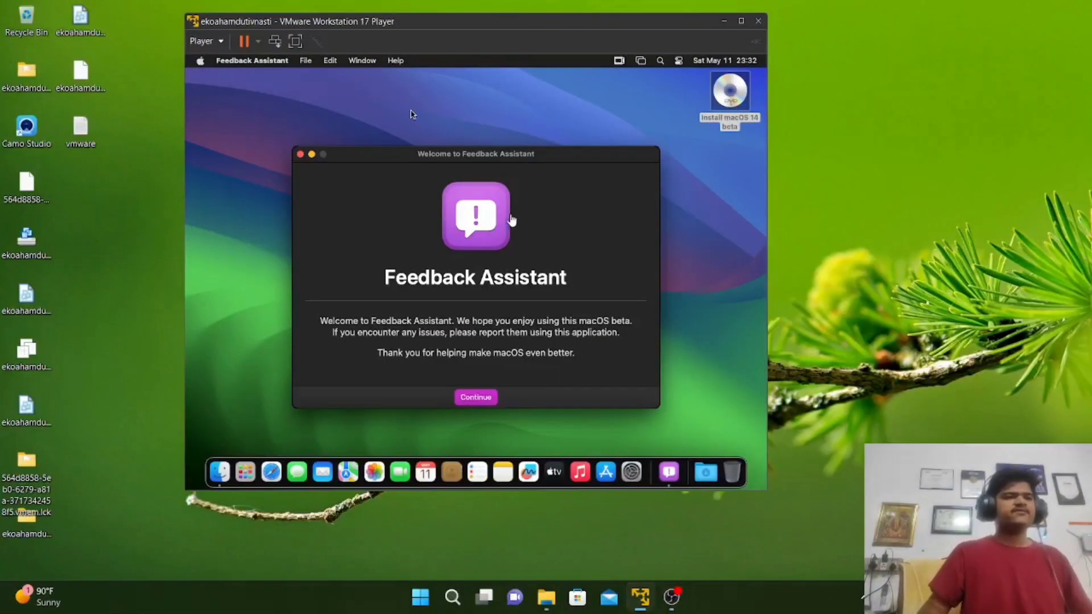
click(301, 154)
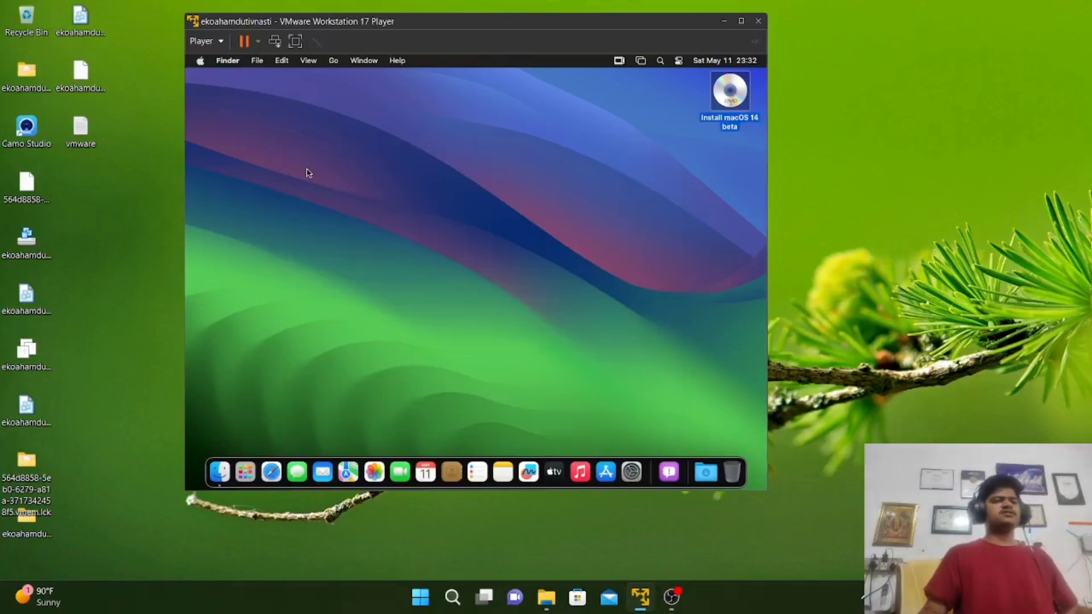
click(295, 41)
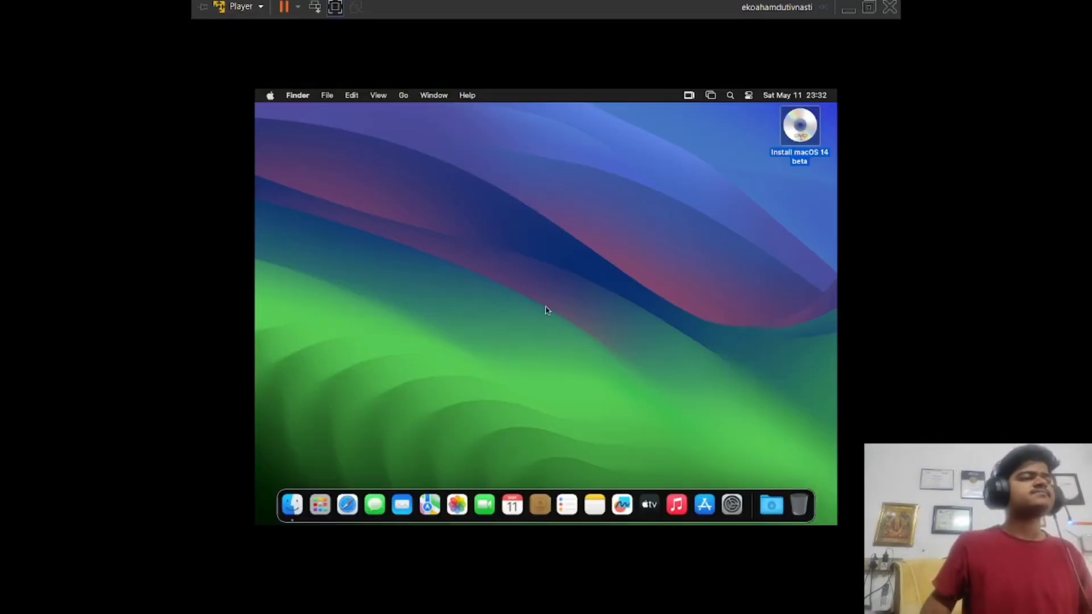
right_click(801, 135)
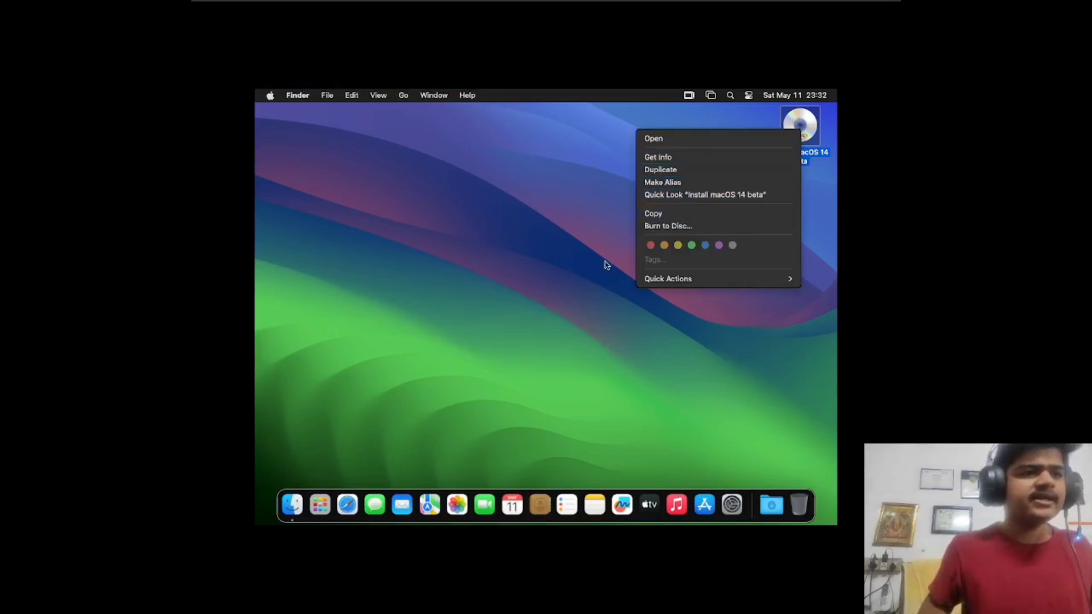
click(578, 263)
mouse_move(404, 2)
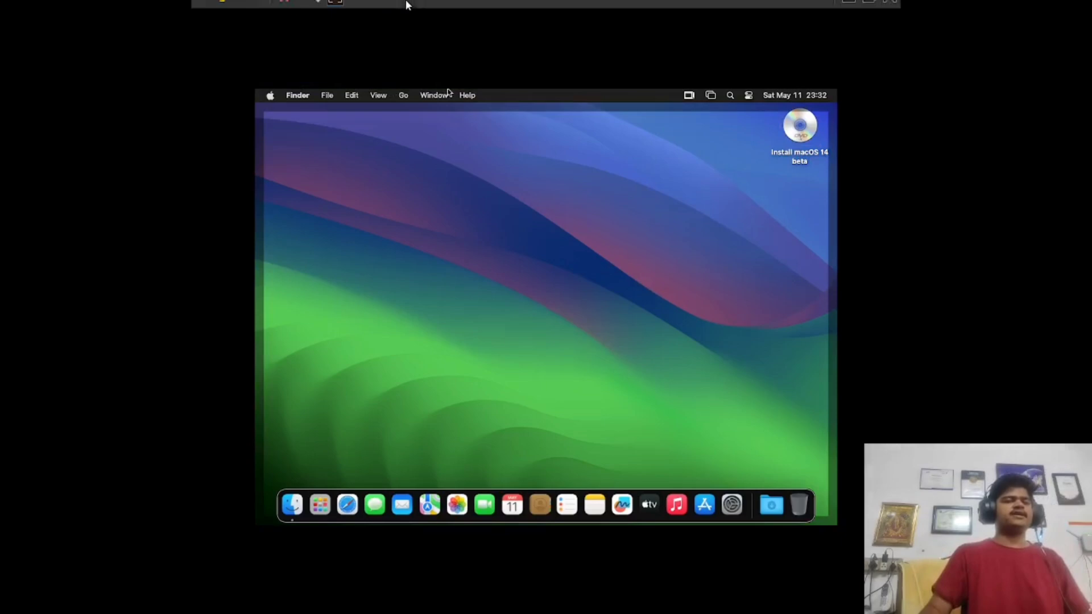
click(340, 12)
Mount the VMware Tools disc in the macOS virtual machine and switch the machine to full screen.
click(223, 39)
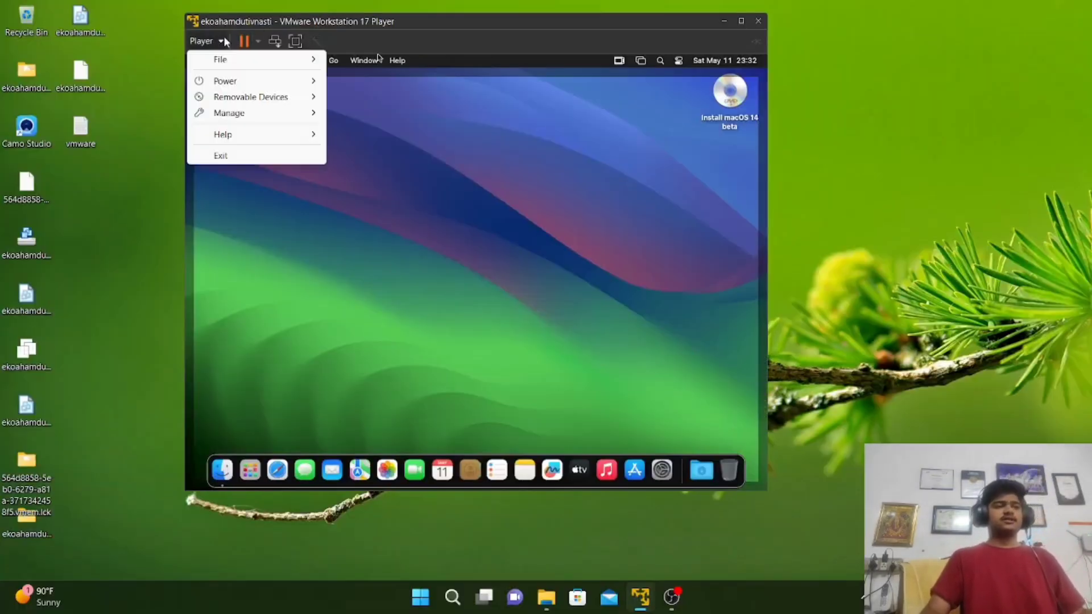
mouse_move(282, 100)
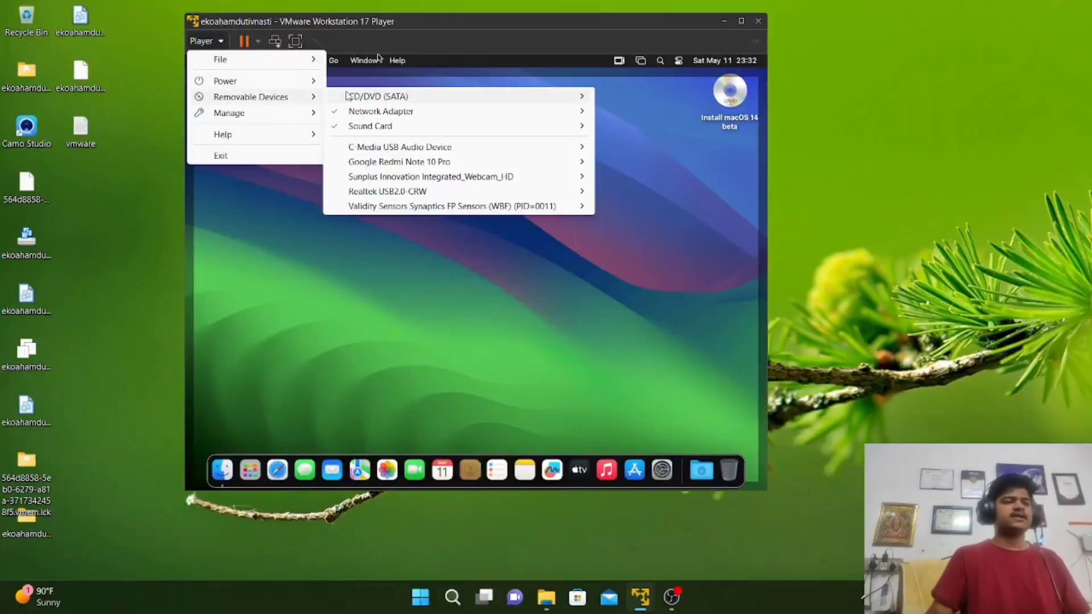
click(379, 112)
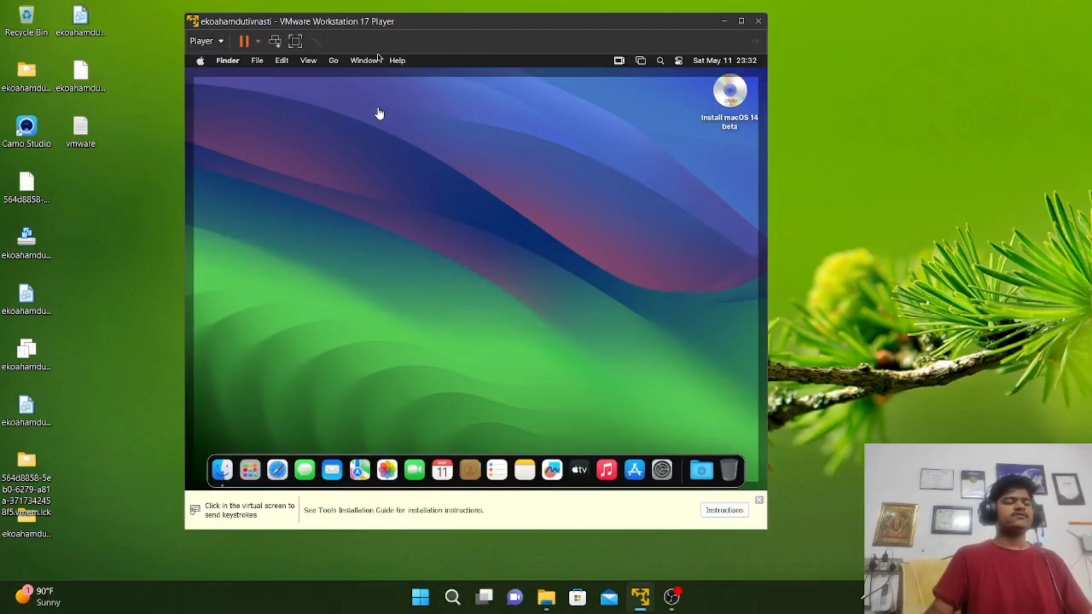
click(654, 390)
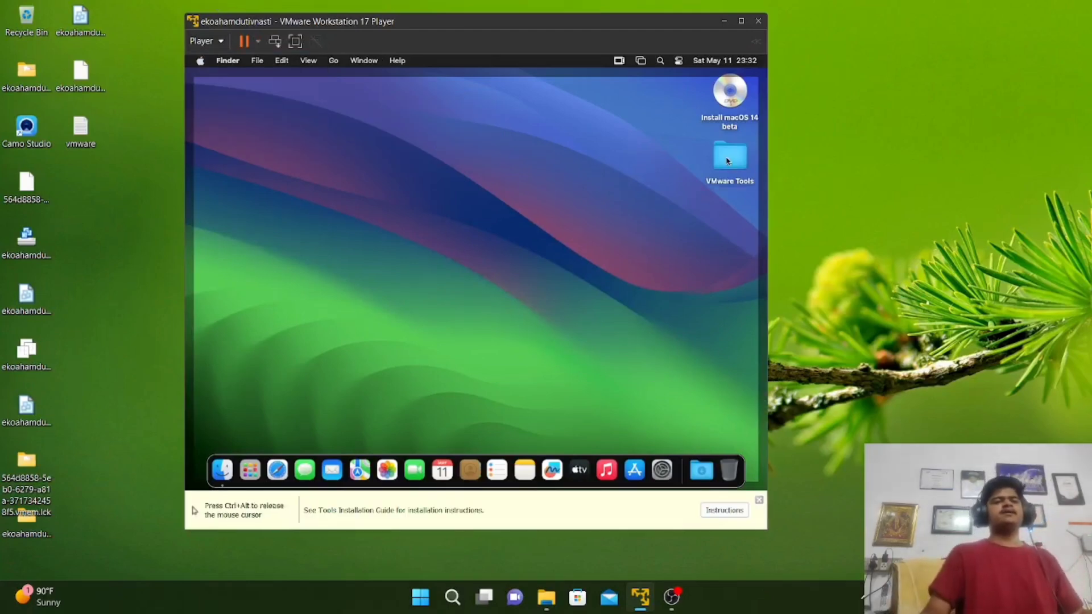
key(ctrl+alt)
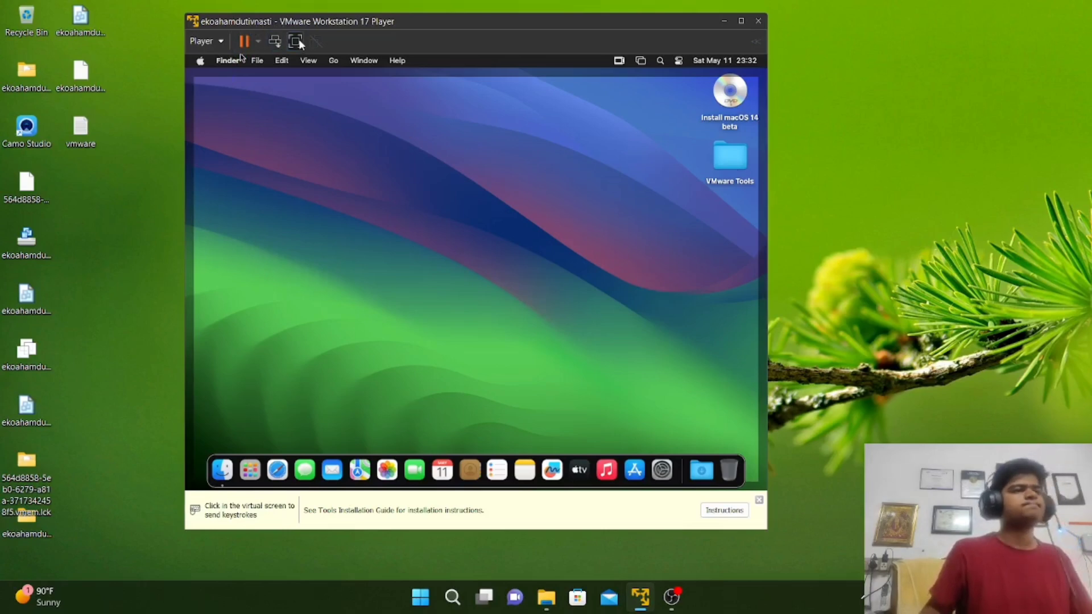
click(295, 41)
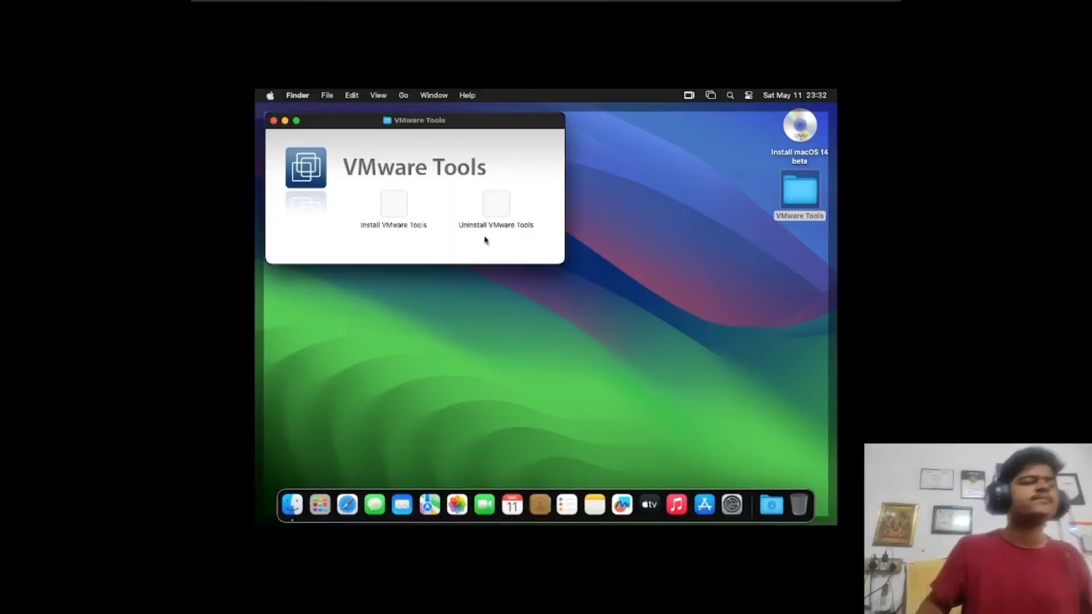
Run Install VMware Tools through its Introduction page to start the installation, accepting the blocked system extension alert.
click(396, 220)
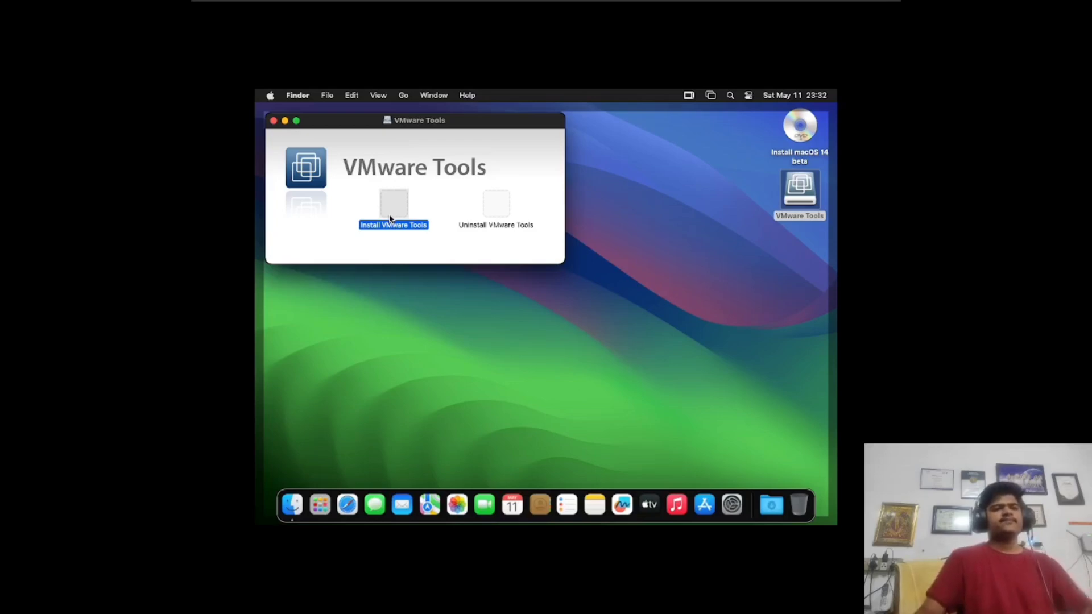
double_click(390, 217)
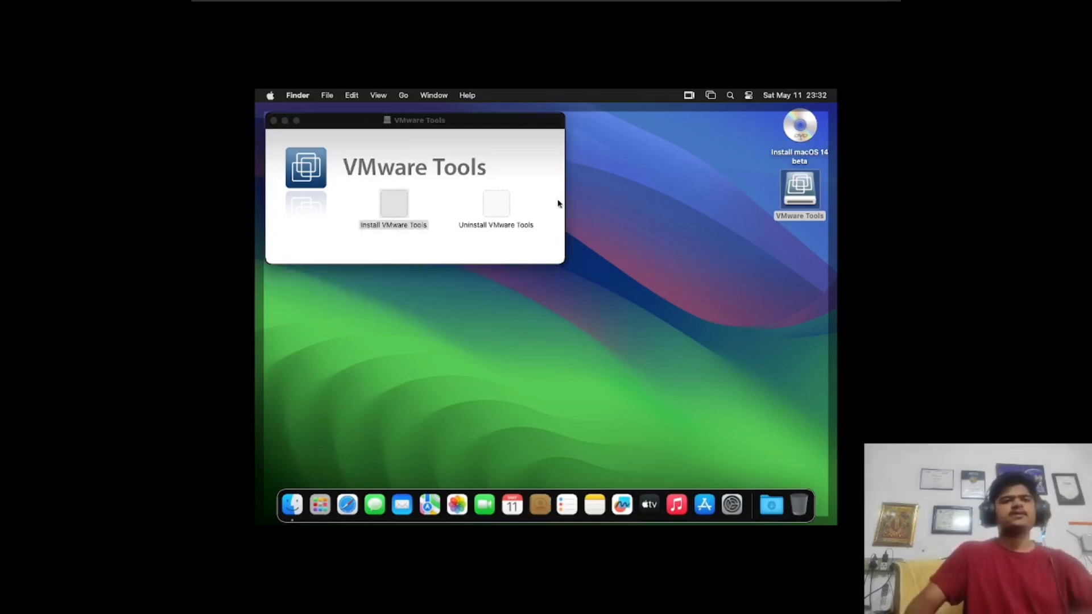
click(396, 206)
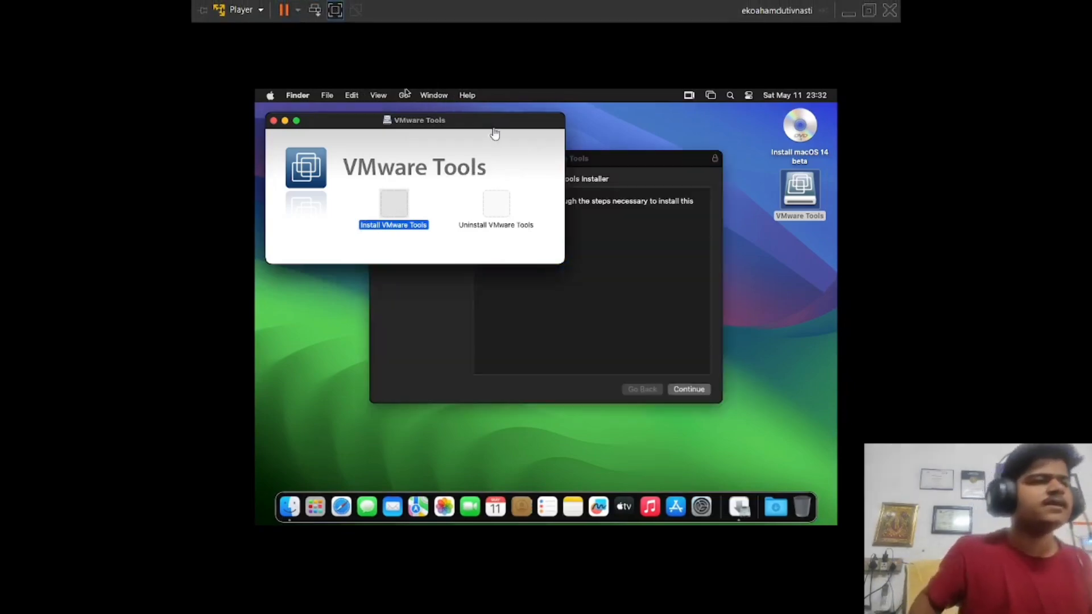
click(689, 389)
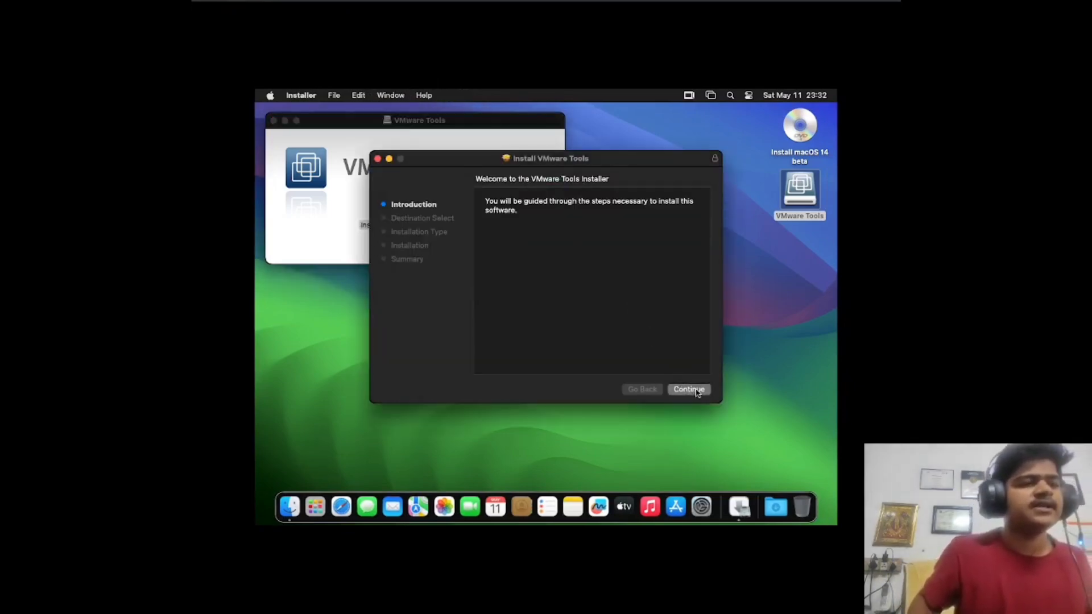
click(697, 391)
click(696, 391)
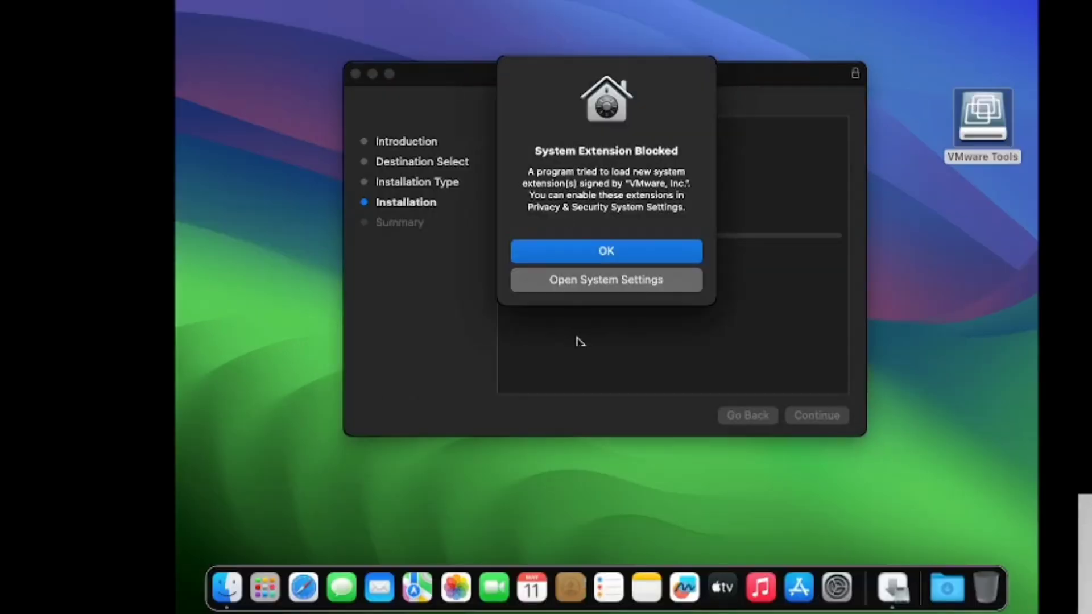
key(Return)
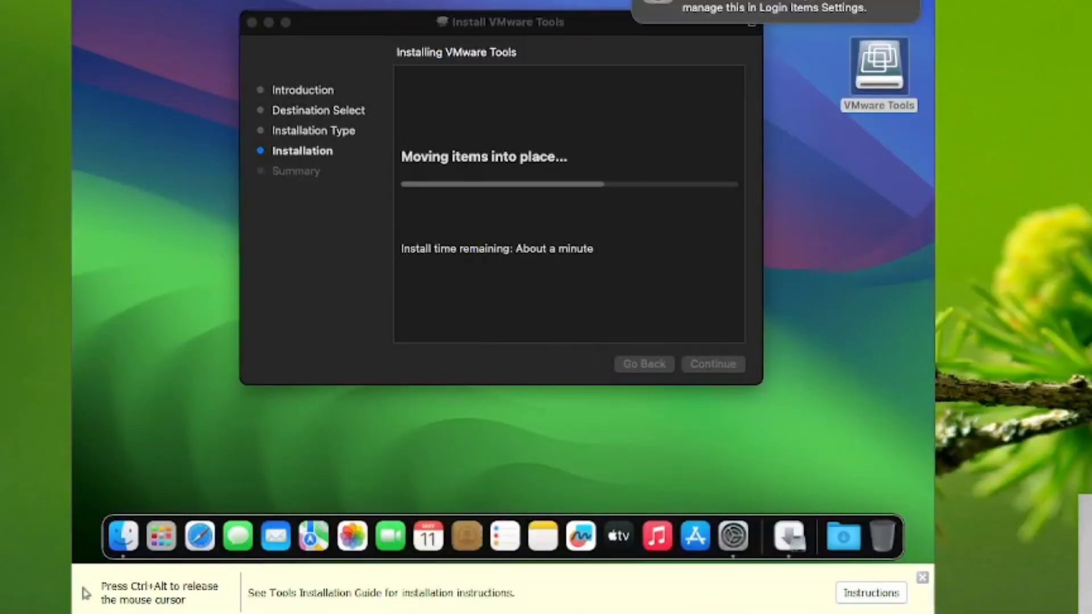
Open the Privacy & Security settings in macOS and let Installer administer the computer.
click(733, 535)
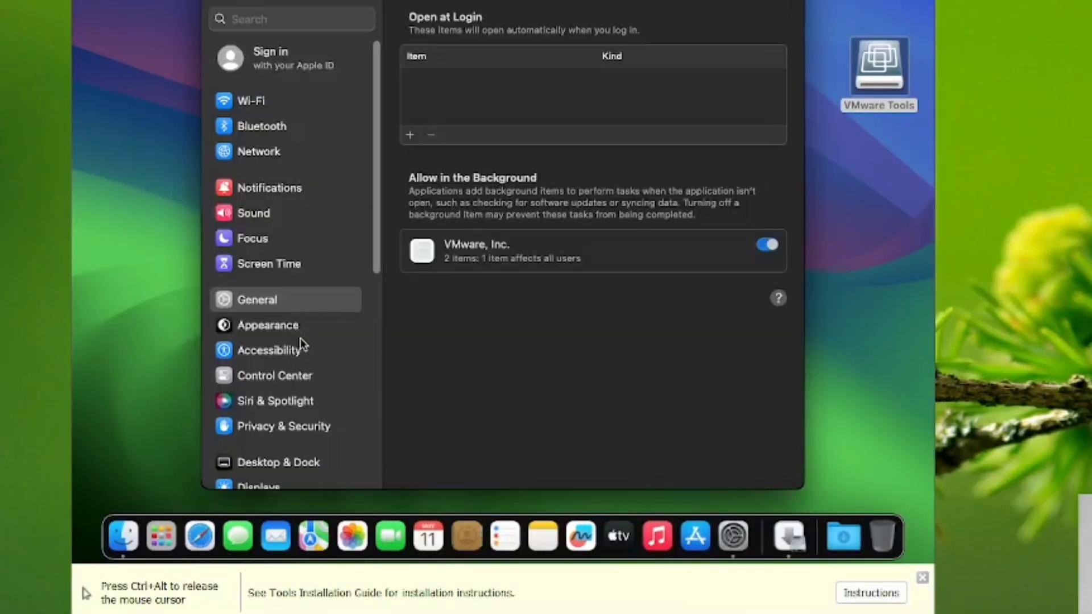
scroll(312, 279, down, 6)
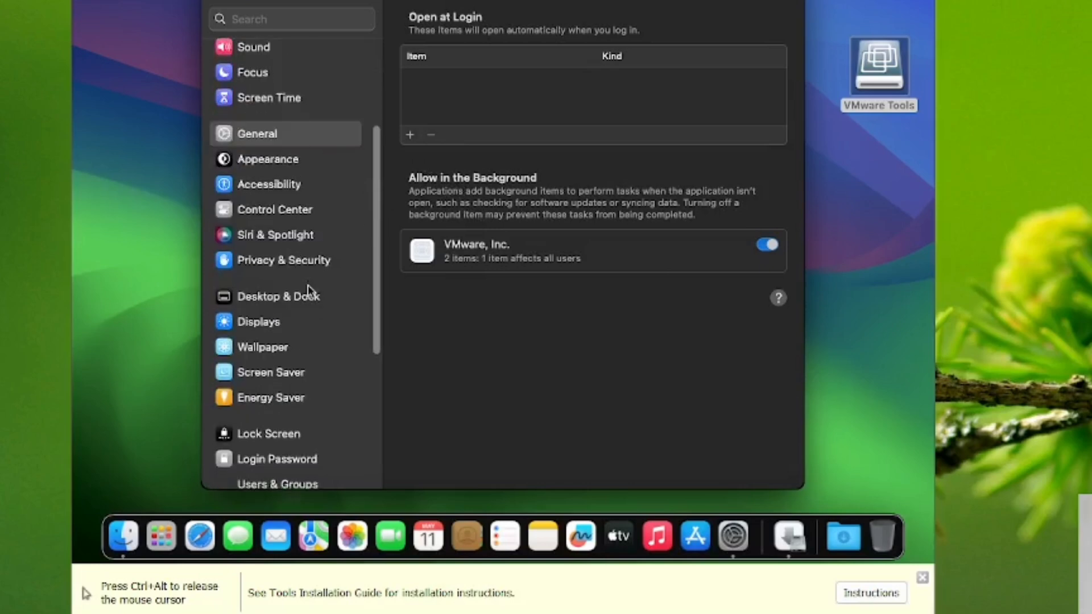
click(281, 222)
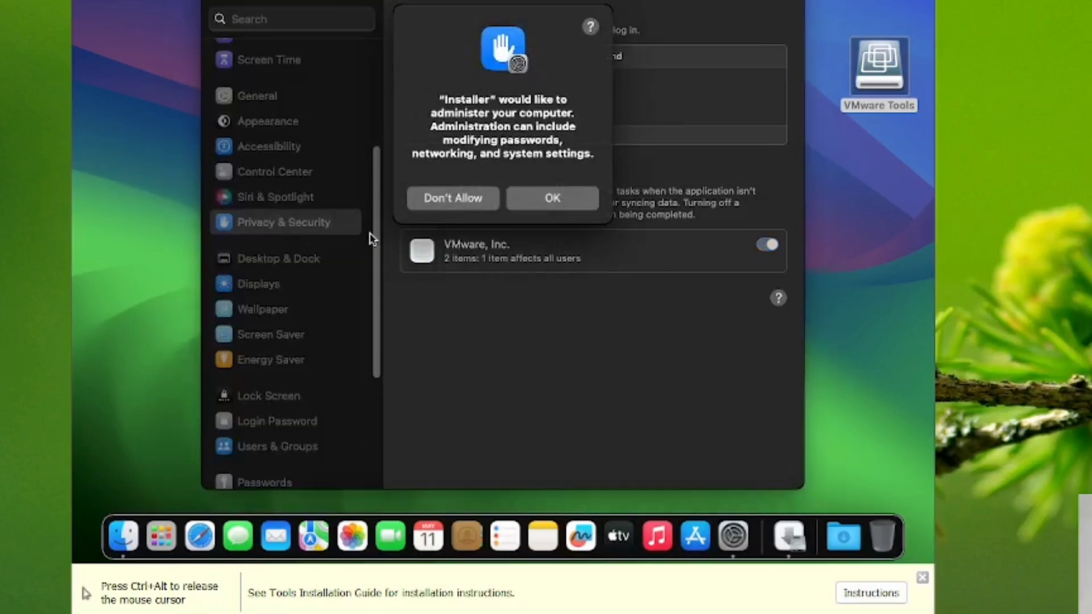
click(554, 199)
Allow the blocked system software from VMware, Inc. under Security, authorizing it with the account password.
scroll(634, 270, down, 10)
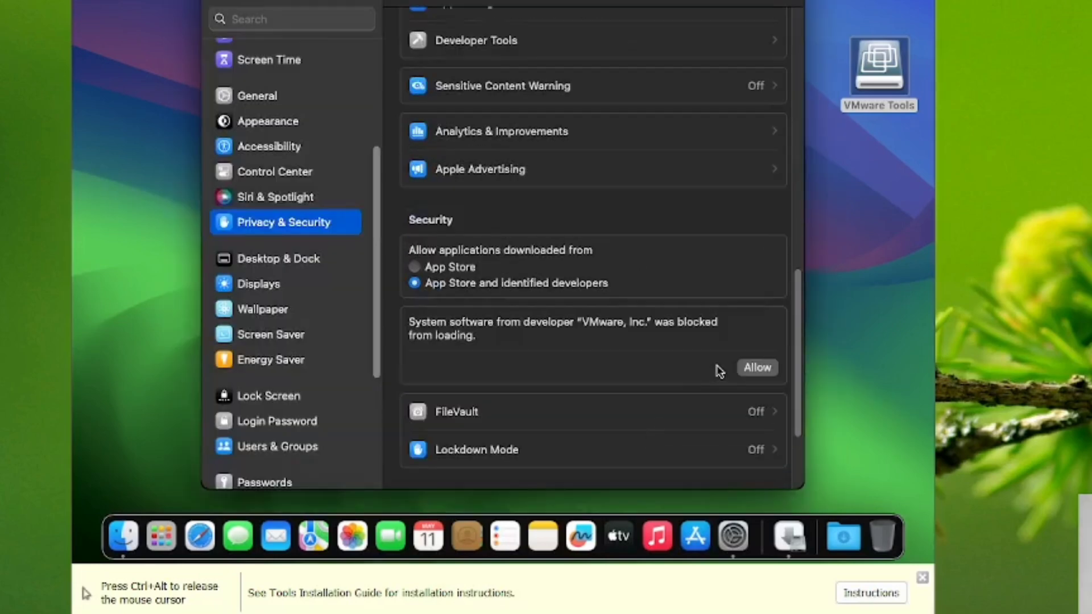
click(767, 373)
text(*****)
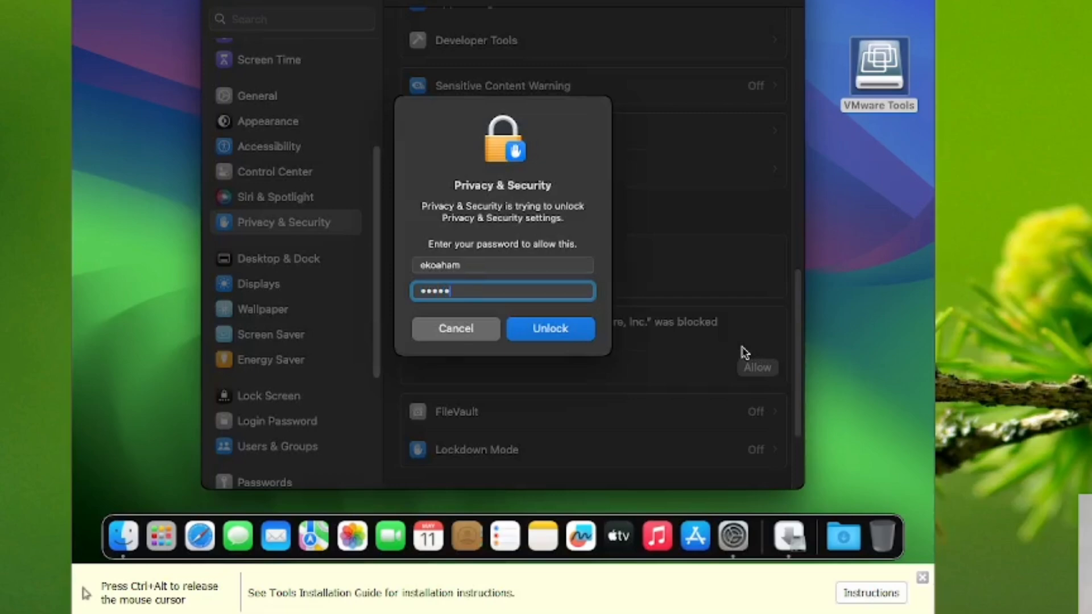
key(Return)
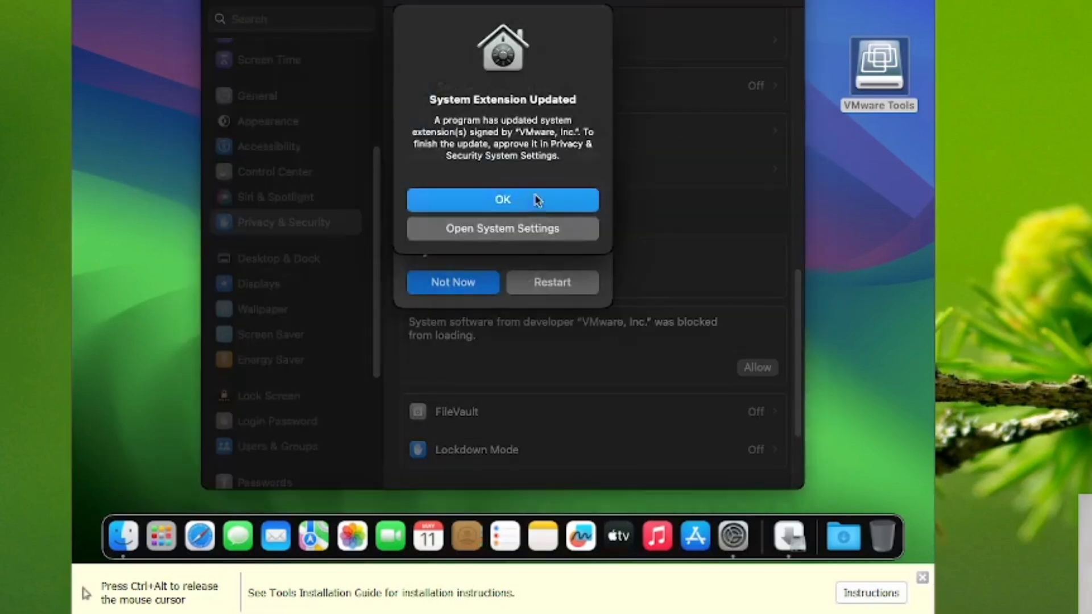
Accept the System Extension Updated alert, postpone the required restart and quit System Settings.
click(534, 199)
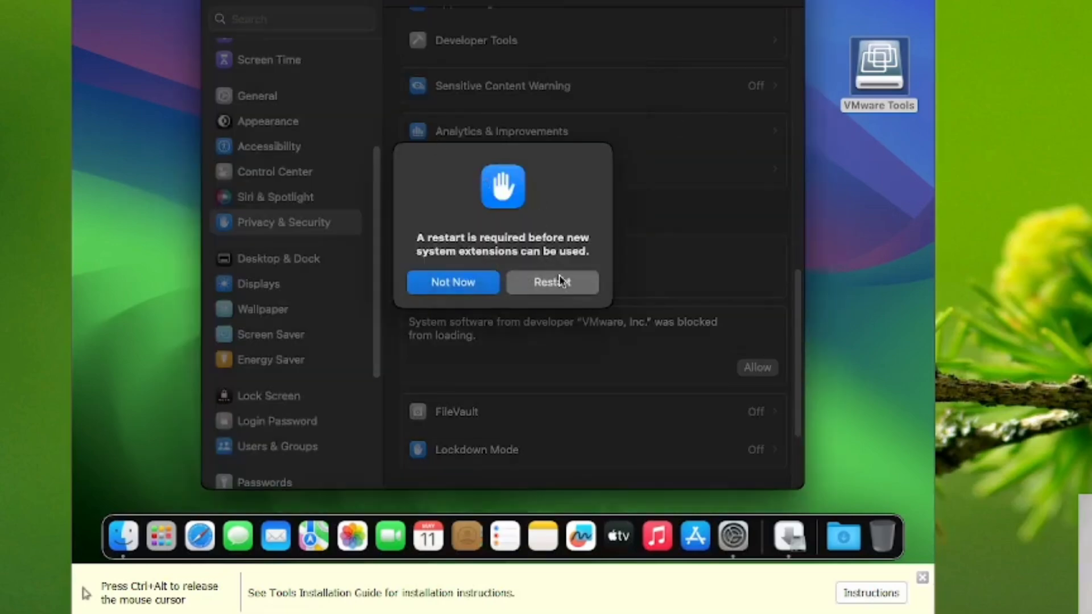
click(464, 282)
key(super+q)
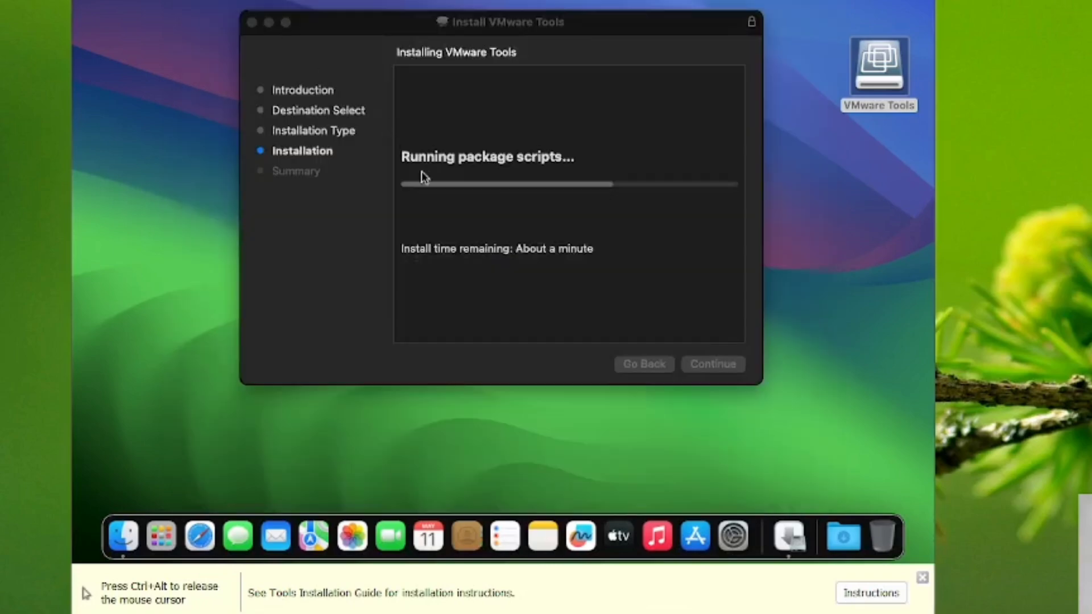
drag(523, 19, 402, 1)
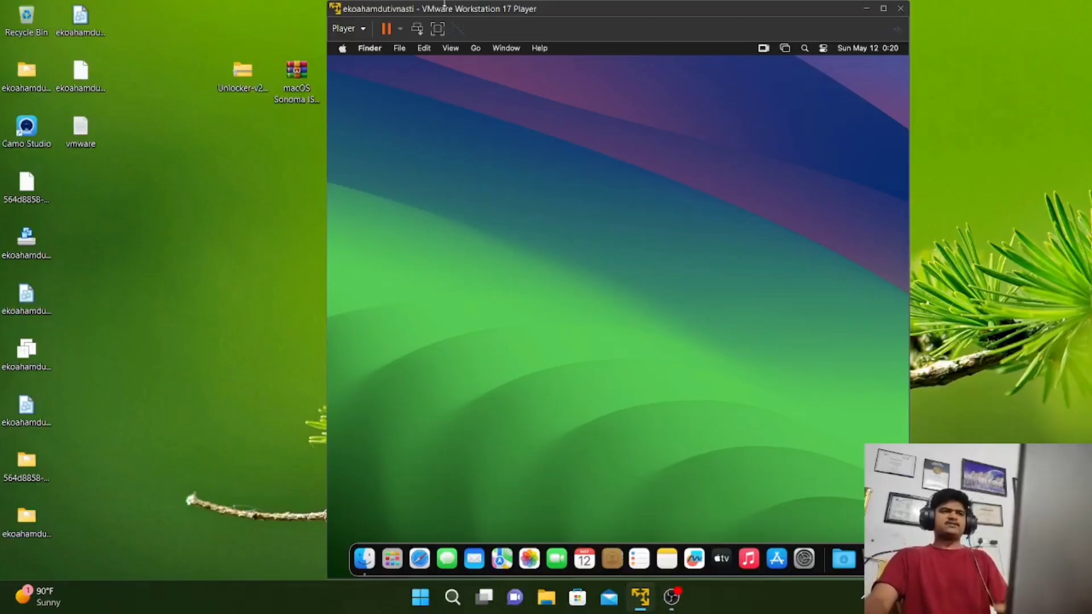
Display the macOS desktop in full screen with VMware Tools installed.
click(438, 29)
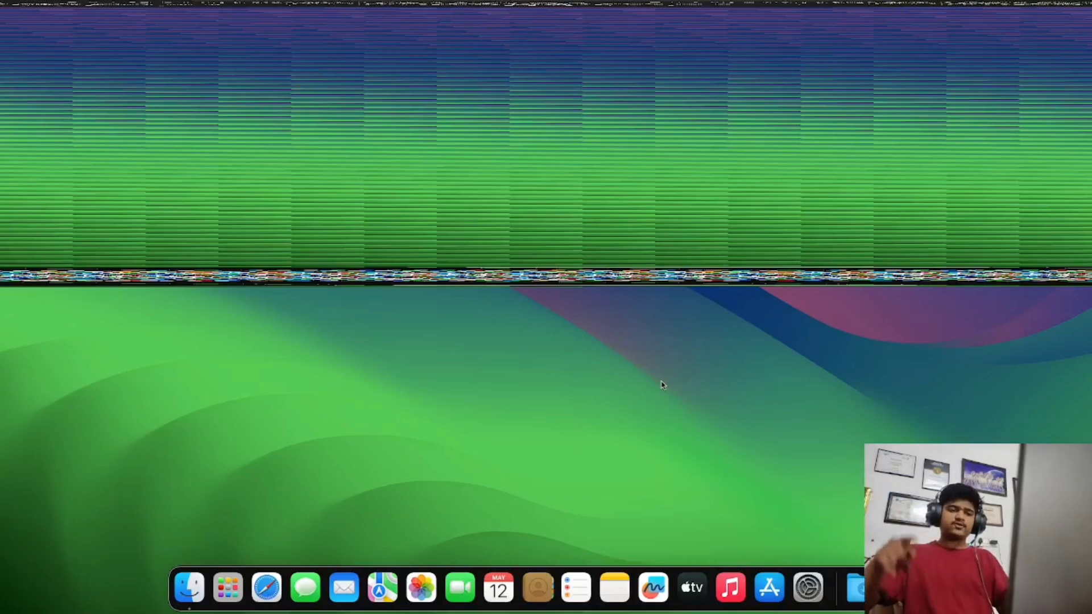
click(241, 10)
mouse_move(268, 81)
click(257, 245)
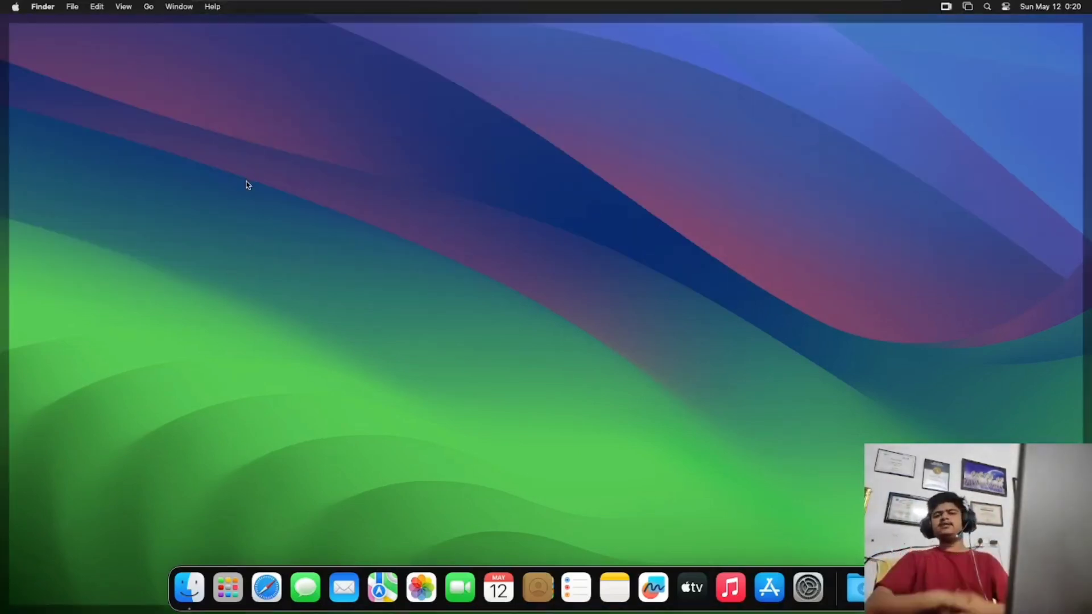
Check the Mac's hardware and macOS version in About This Mac, closing the window after reading it.
click(16, 7)
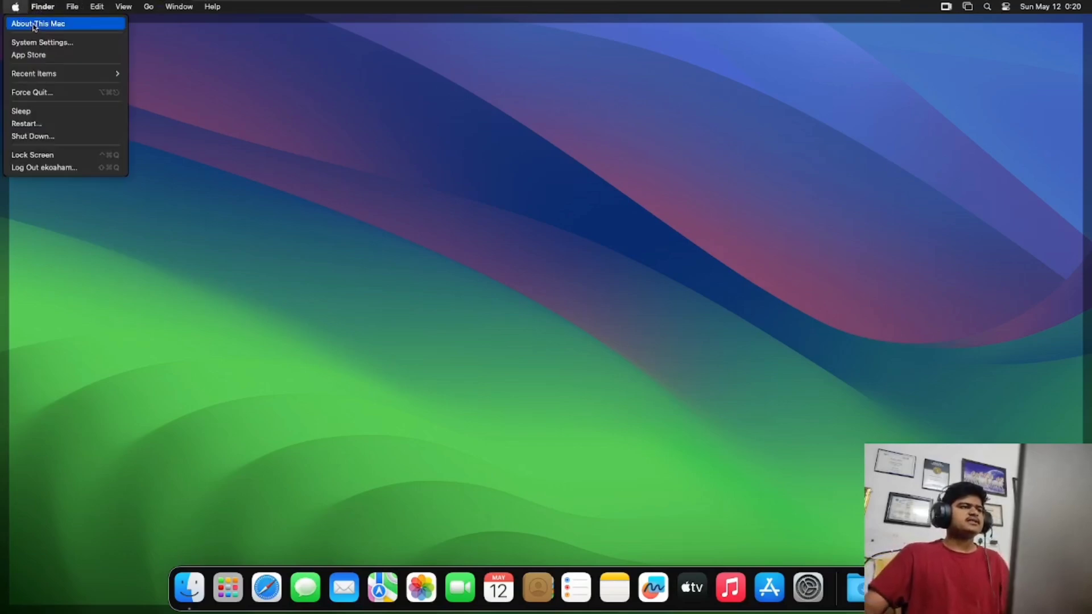
click(56, 39)
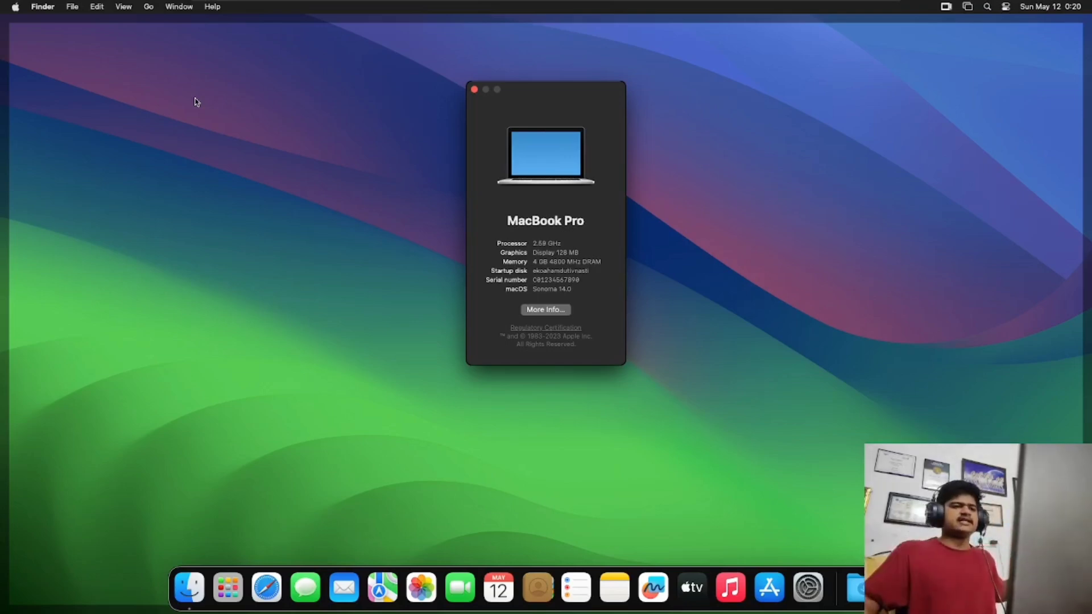
click(474, 89)
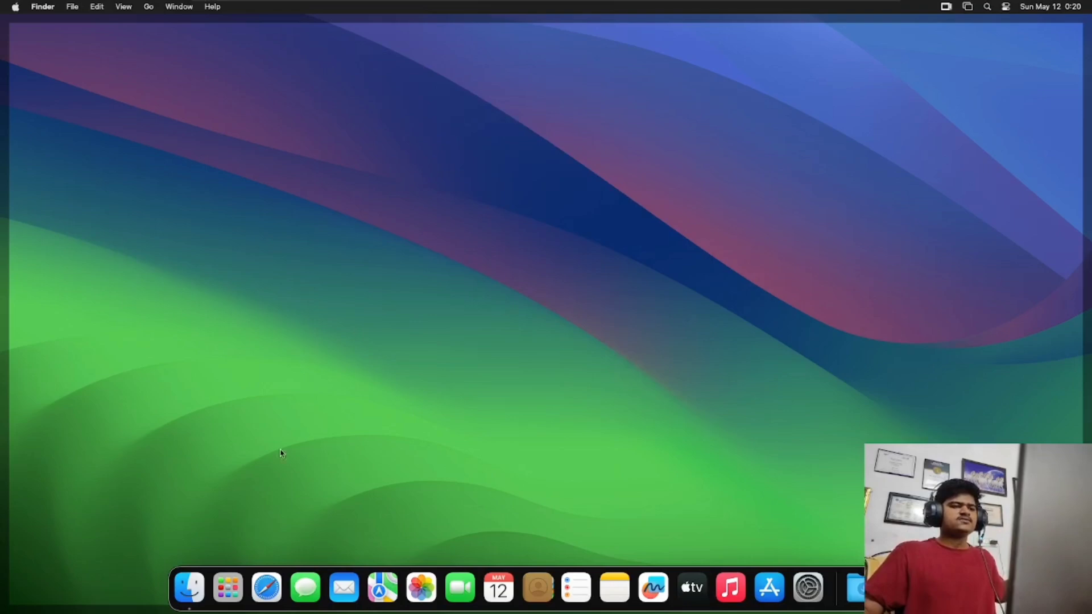
Show the installed applications in Launchpad and take the virtual machine out of full screen.
click(229, 575)
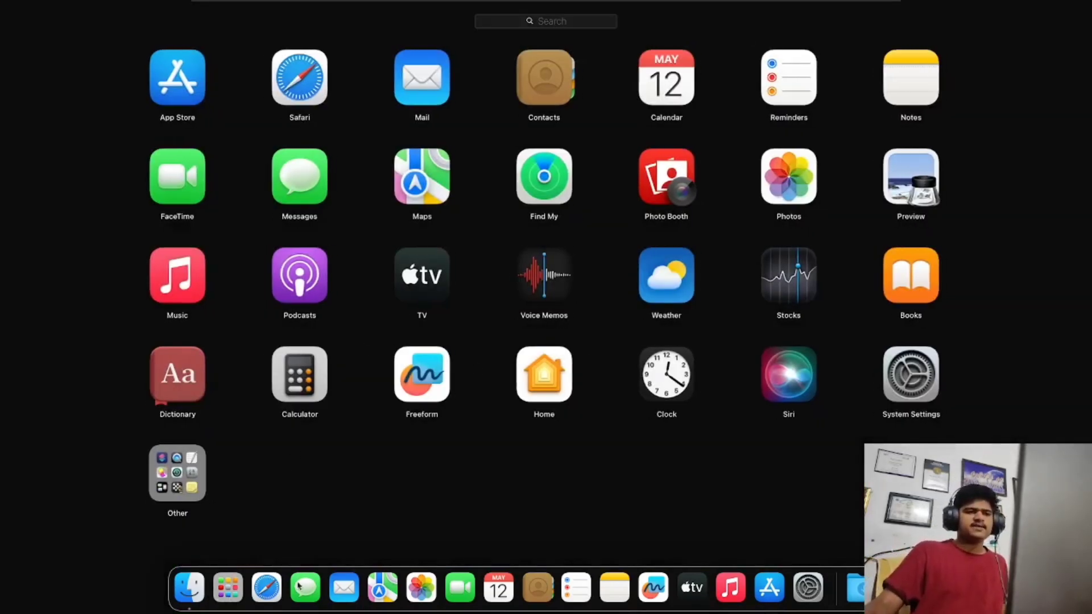
click(228, 586)
click(228, 586)
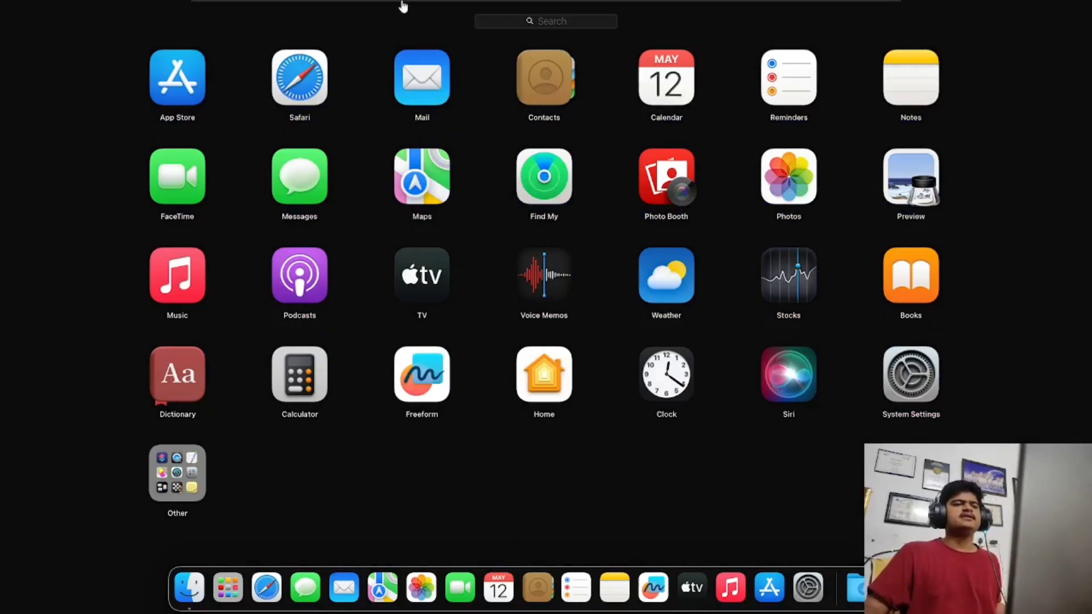
mouse_move(403, 3)
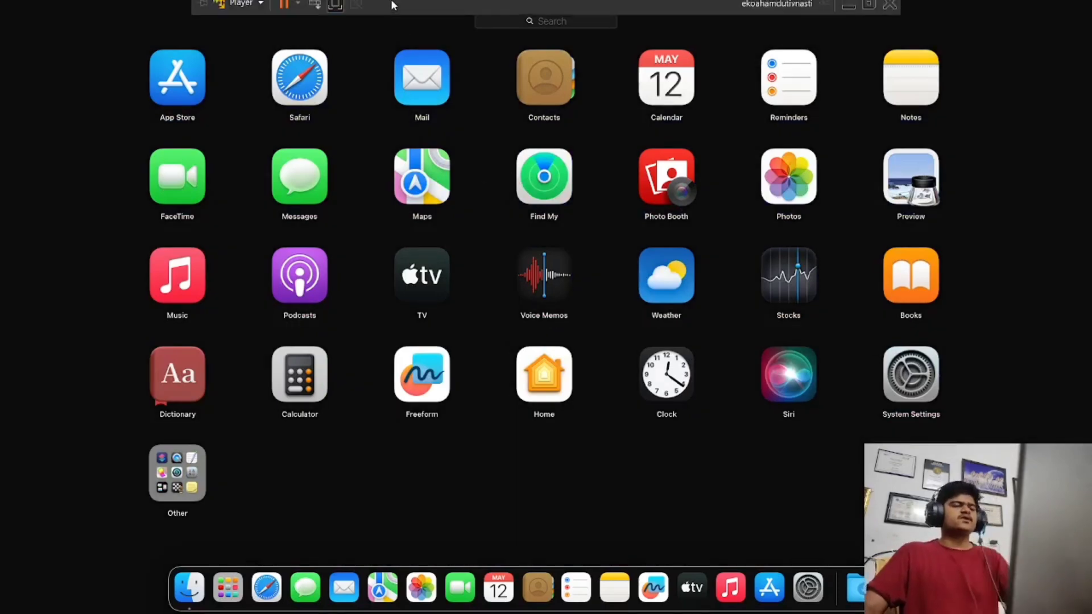
click(335, 11)
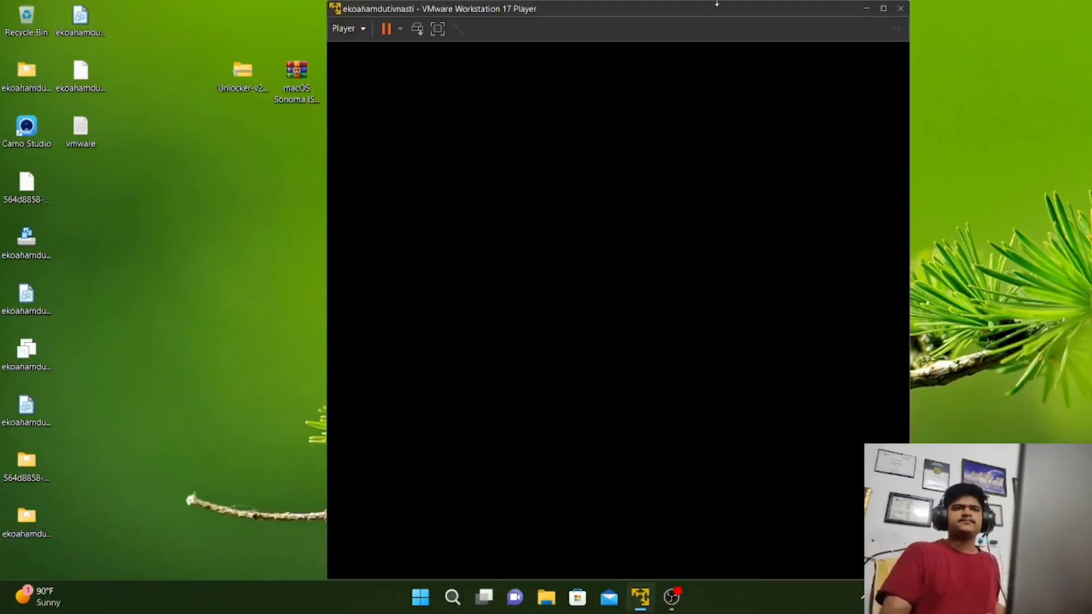